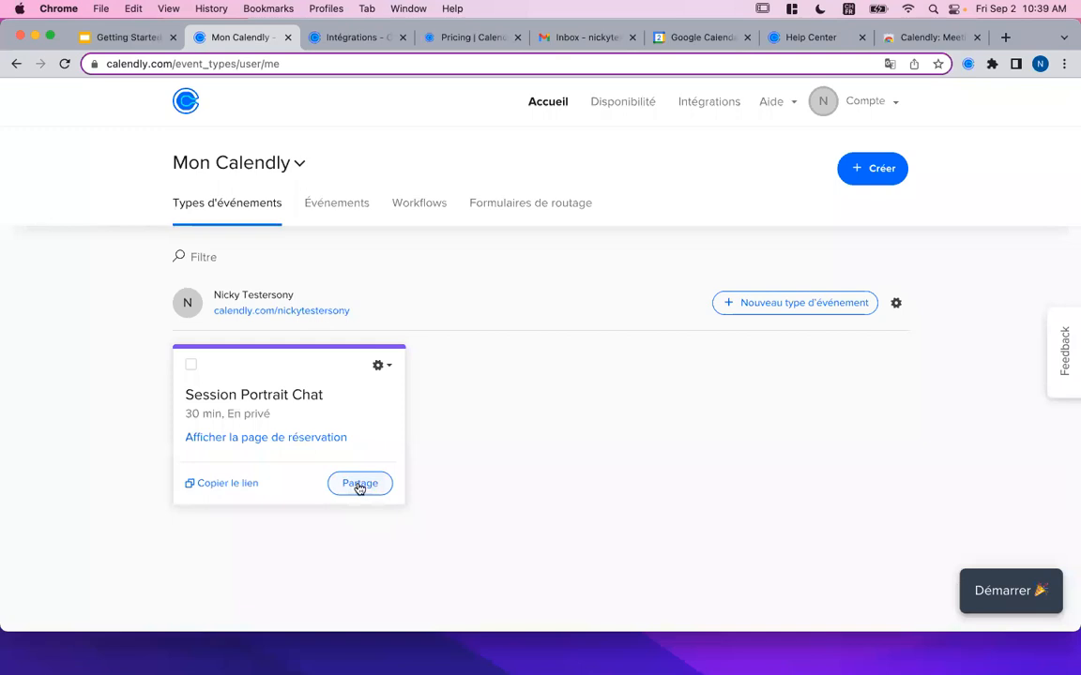
Step: Open the booking page of the Session Portrait Chat event type and dismiss the translation prompt
{"action": "left_click", "coordinate": [249, 439]}
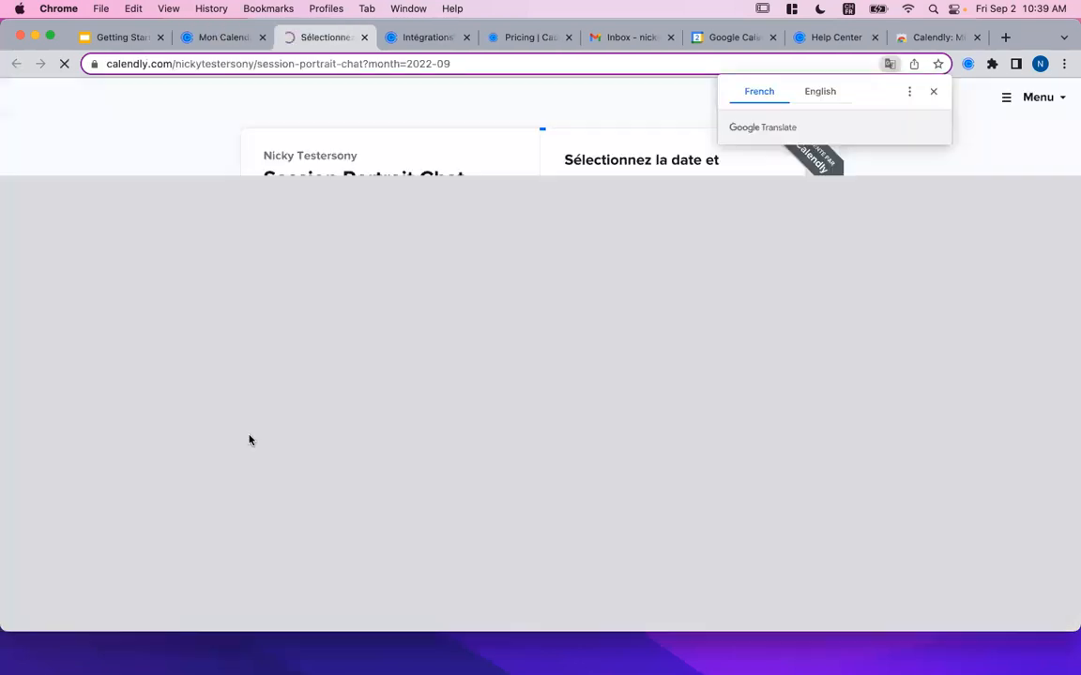
{"action": "left_click", "coordinate": [933, 91]}
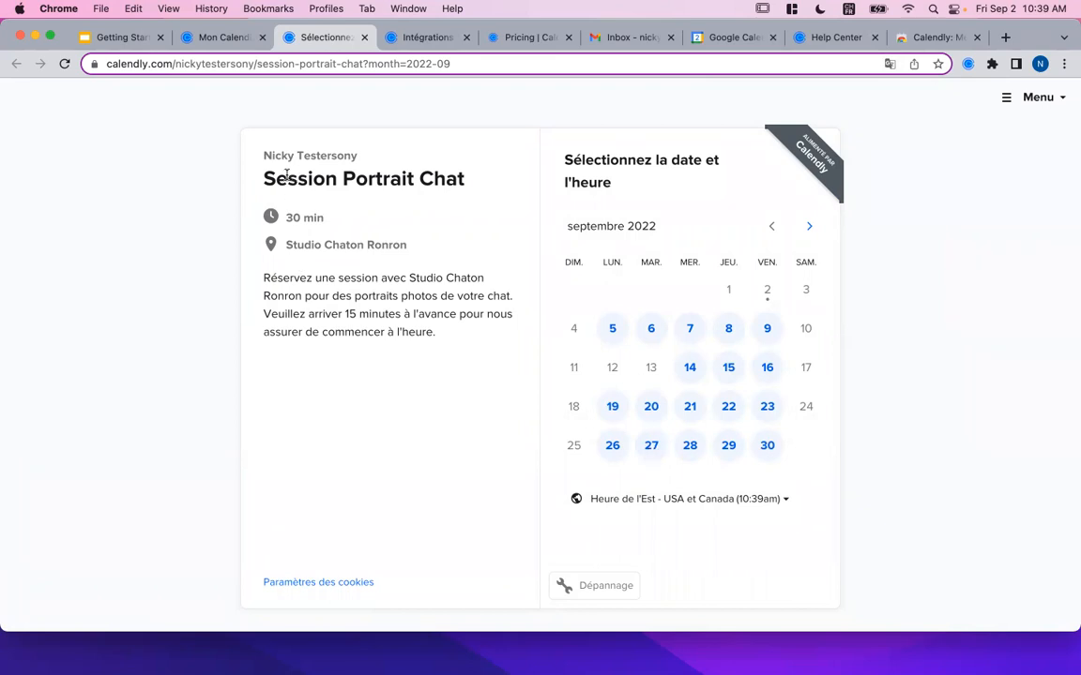
Step: Examine the event title, duration and location on the Session Portrait Chat booking page
{"action": "left_click_drag", "start_coordinate": [287, 177], "coordinate": [449, 176]}
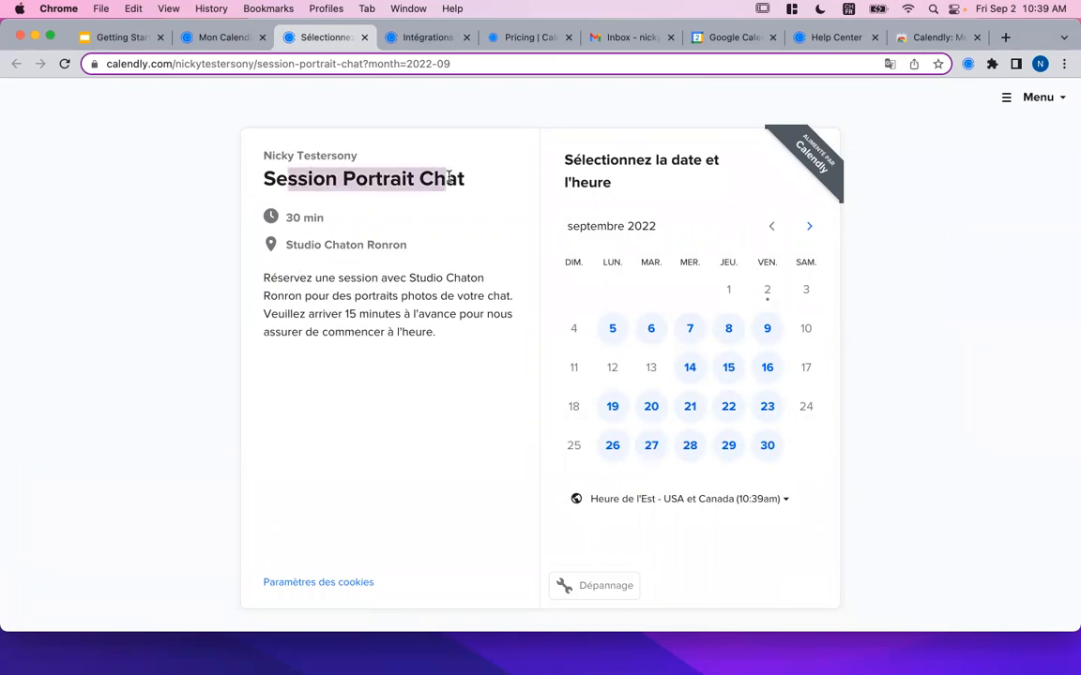
{"action": "left_click", "coordinate": [445, 174]}
{"action": "left_click_drag", "start_coordinate": [258, 193], "coordinate": [346, 223]}
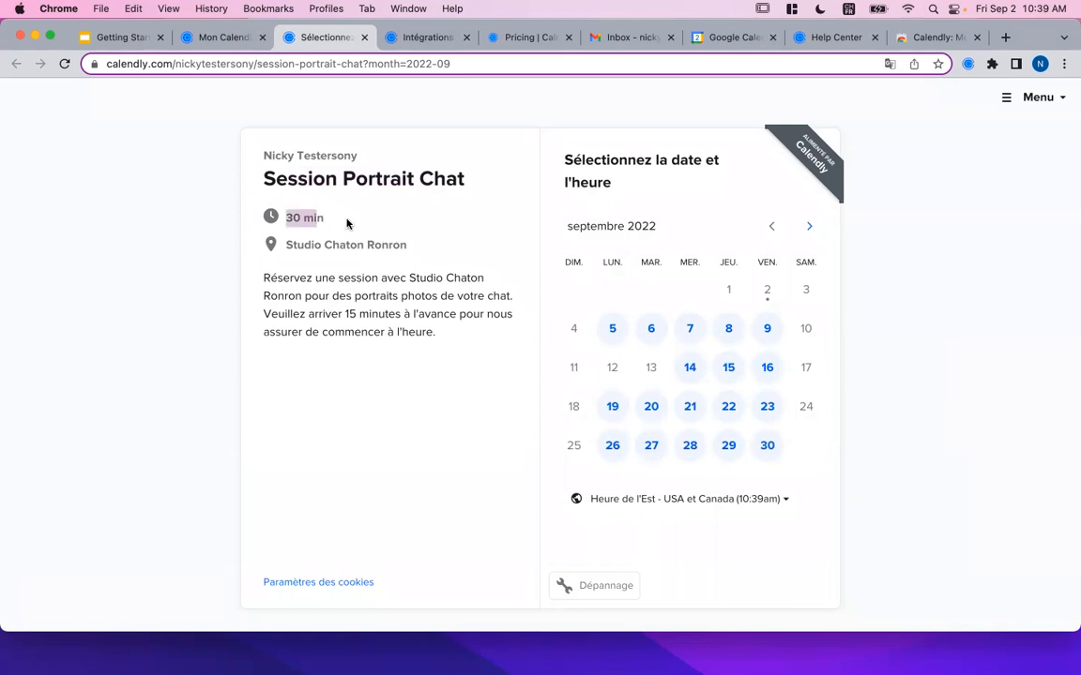
{"action": "left_click", "coordinate": [346, 223]}
{"action": "left_click_drag", "start_coordinate": [262, 247], "coordinate": [410, 245]}
{"action": "left_click", "coordinate": [418, 251]}
{"action": "left_click_drag", "start_coordinate": [413, 246], "coordinate": [255, 250]}
{"action": "left_click", "coordinate": [257, 248]}
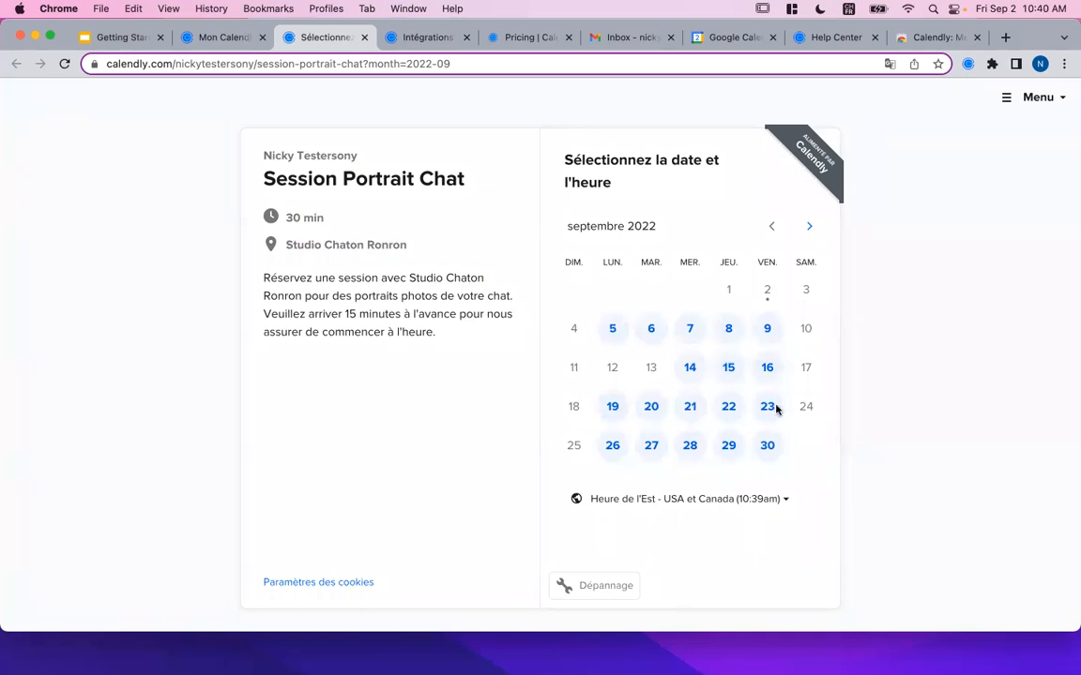
Step: Check the time slots for 8 September 2022 and browse availability through October and November, returning to September
{"action": "left_click", "coordinate": [729, 332]}
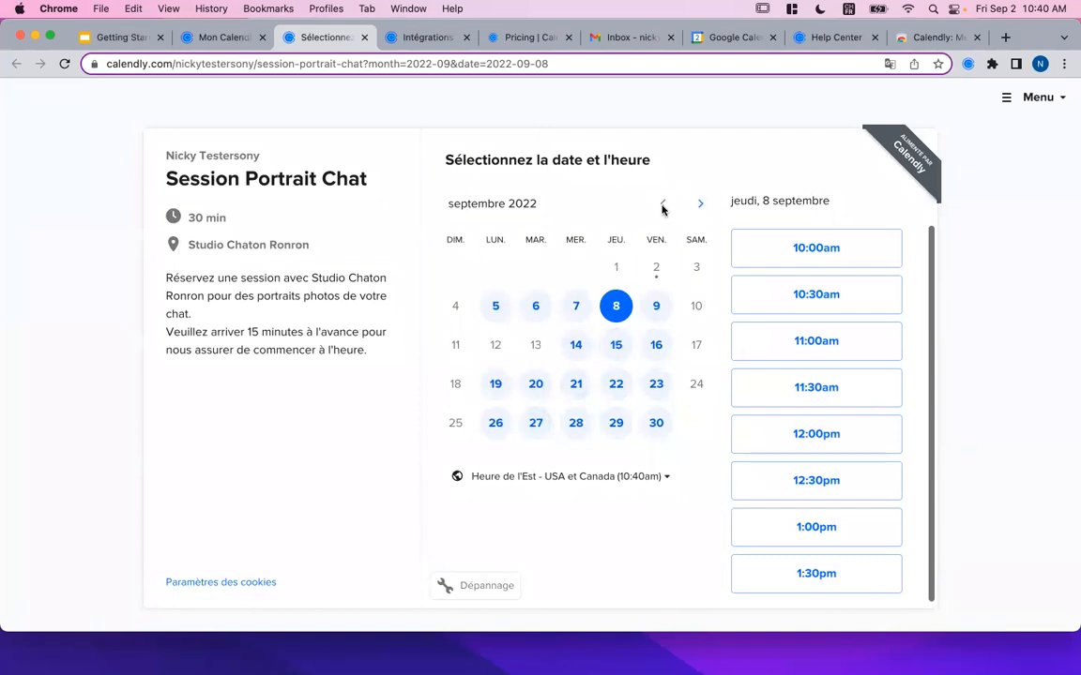
{"action": "left_click", "coordinate": [700, 207]}
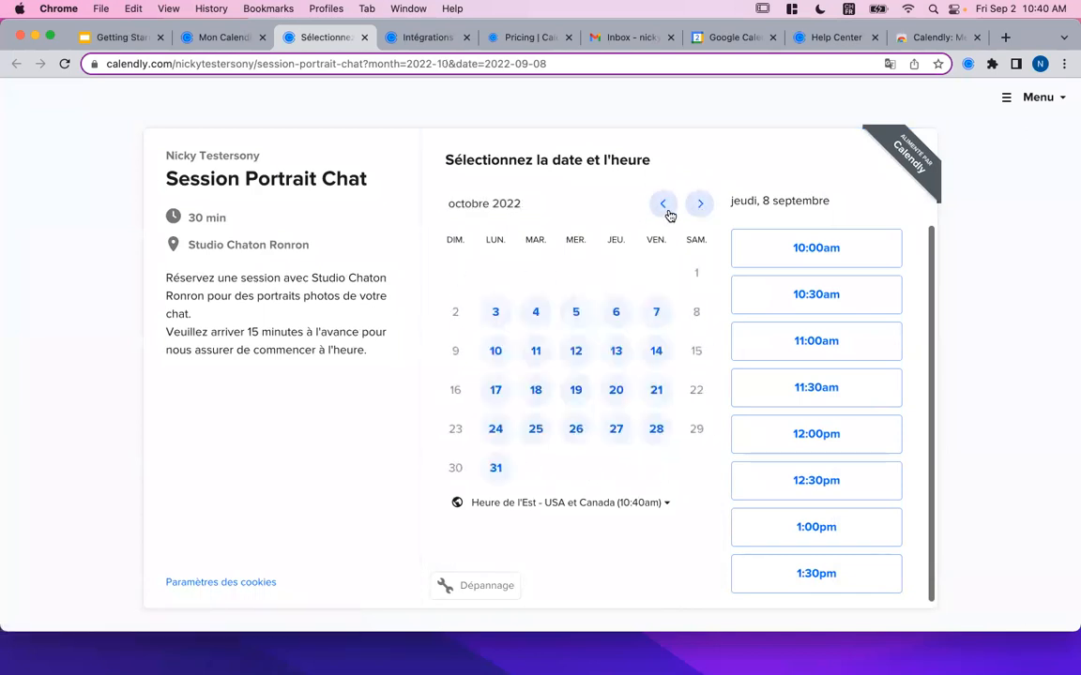
{"action": "left_click", "coordinate": [699, 208]}
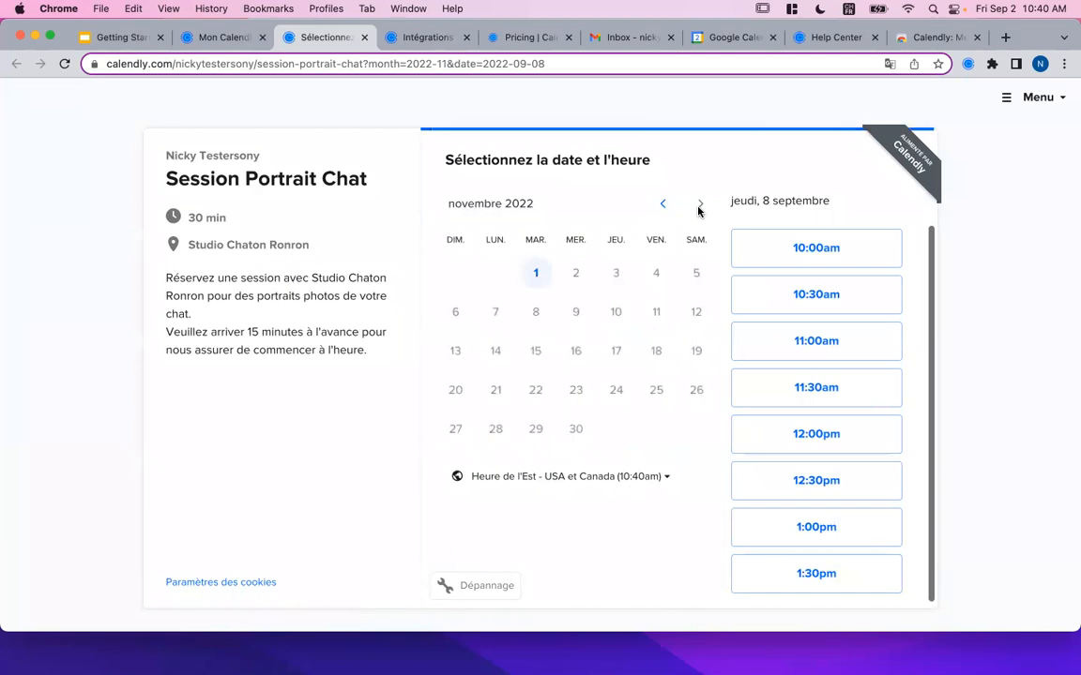
{"action": "left_click", "coordinate": [660, 212]}
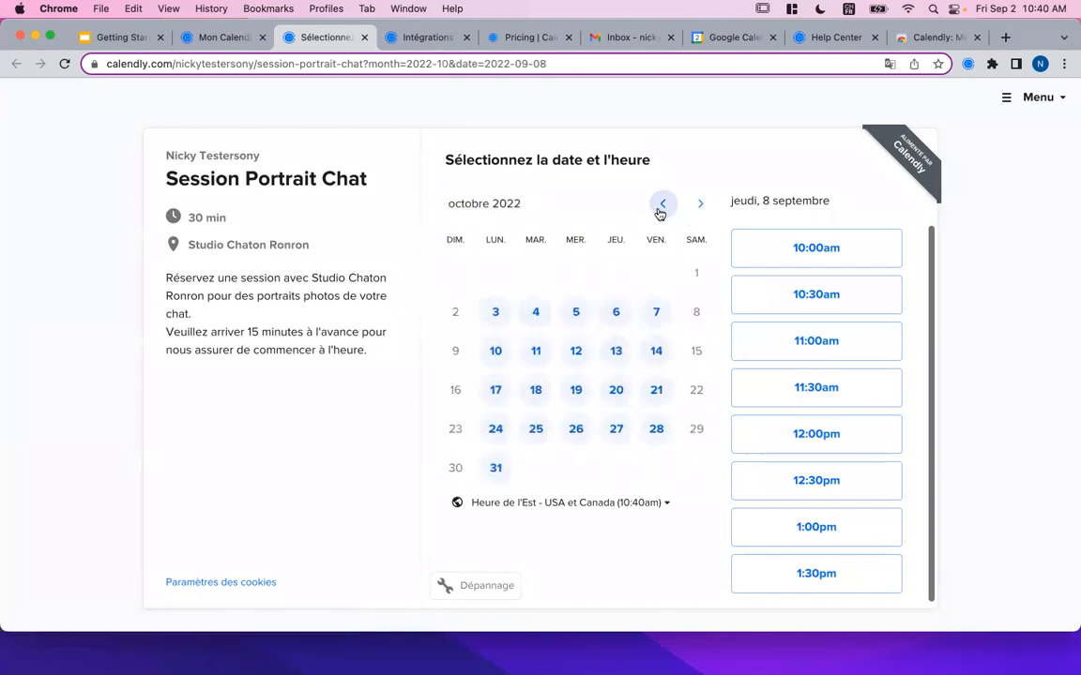
{"action": "left_click", "coordinate": [661, 204]}
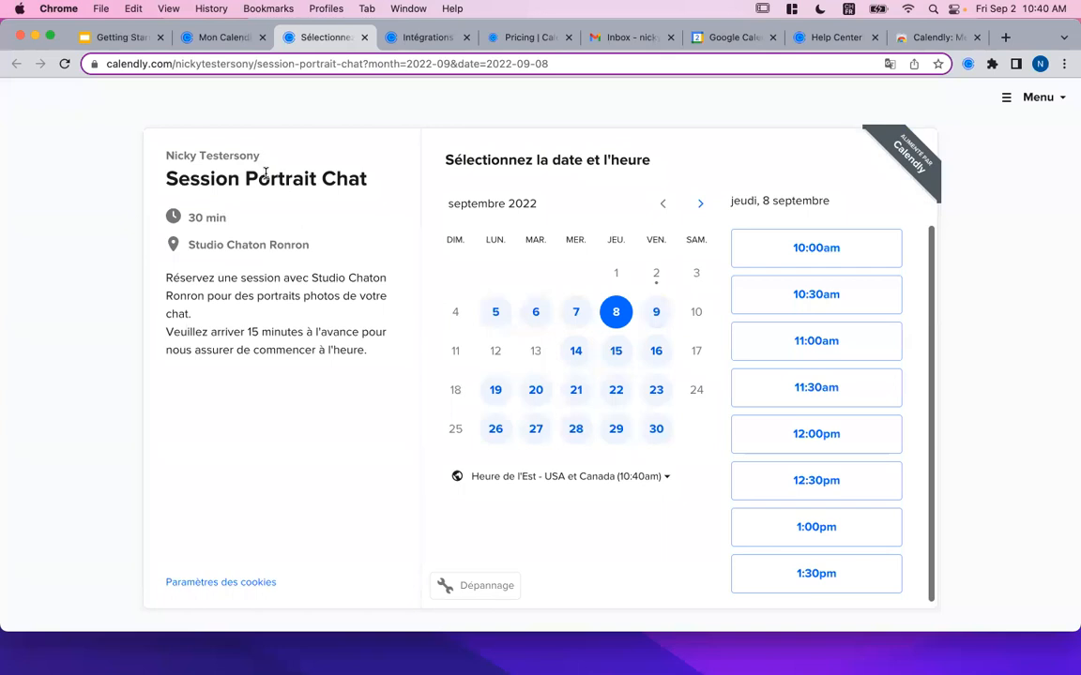
Step: Choose the 11:00am slot on Wednesday 28 September 2022 and continue to the invitee details form
{"action": "left_click", "coordinate": [576, 429]}
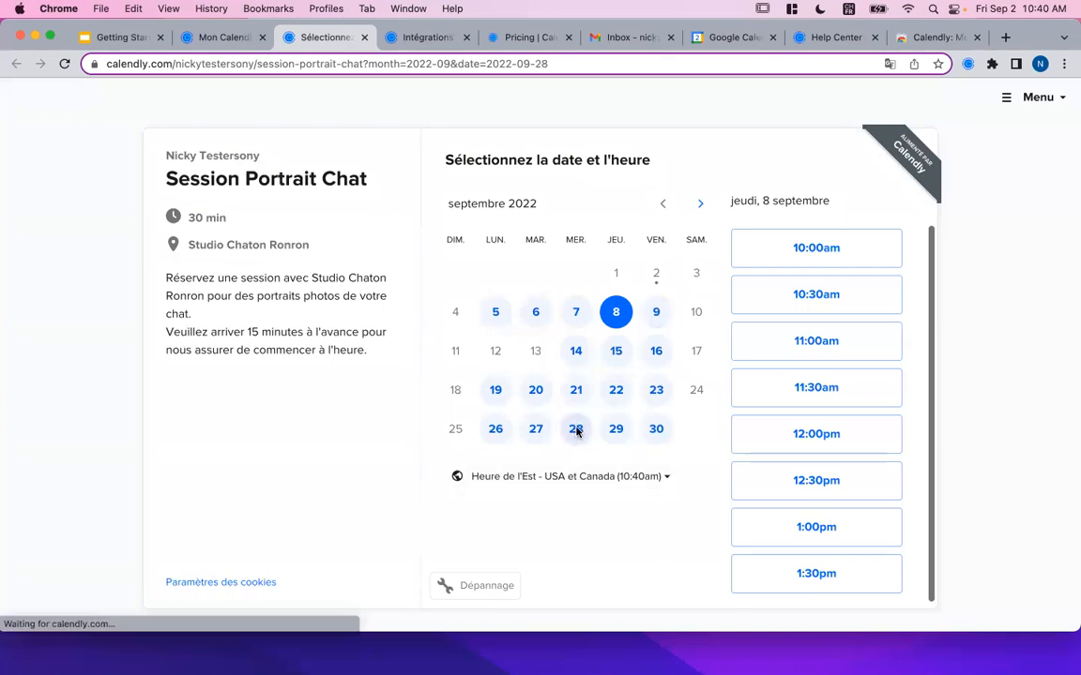
{"action": "left_click", "coordinate": [783, 355]}
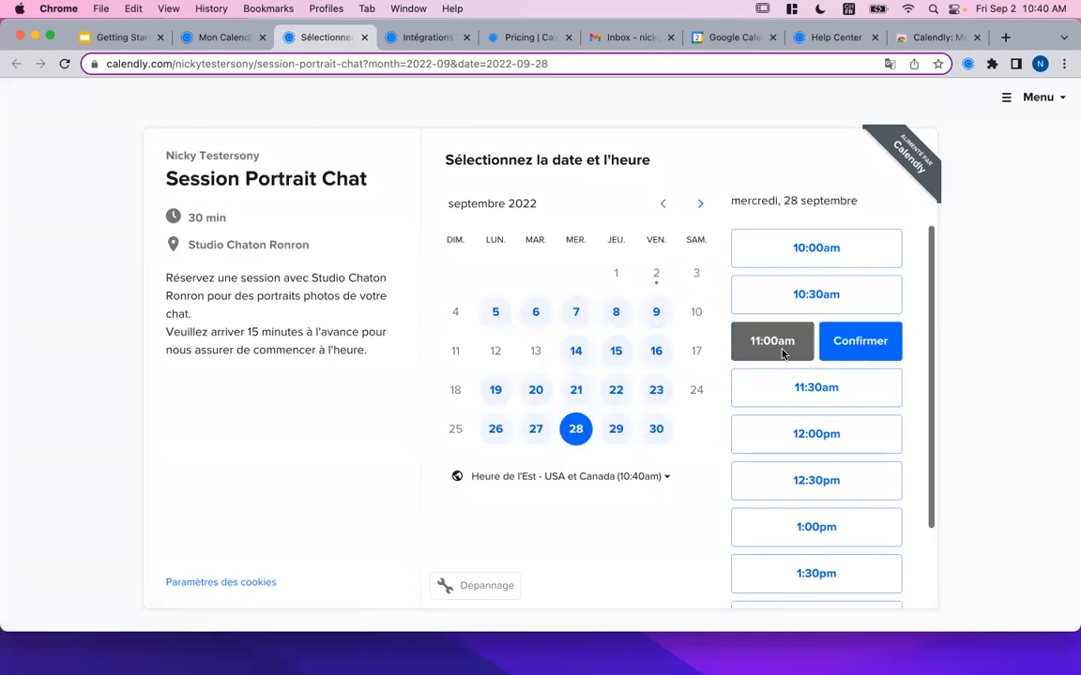
{"action": "left_click", "coordinate": [839, 341]}
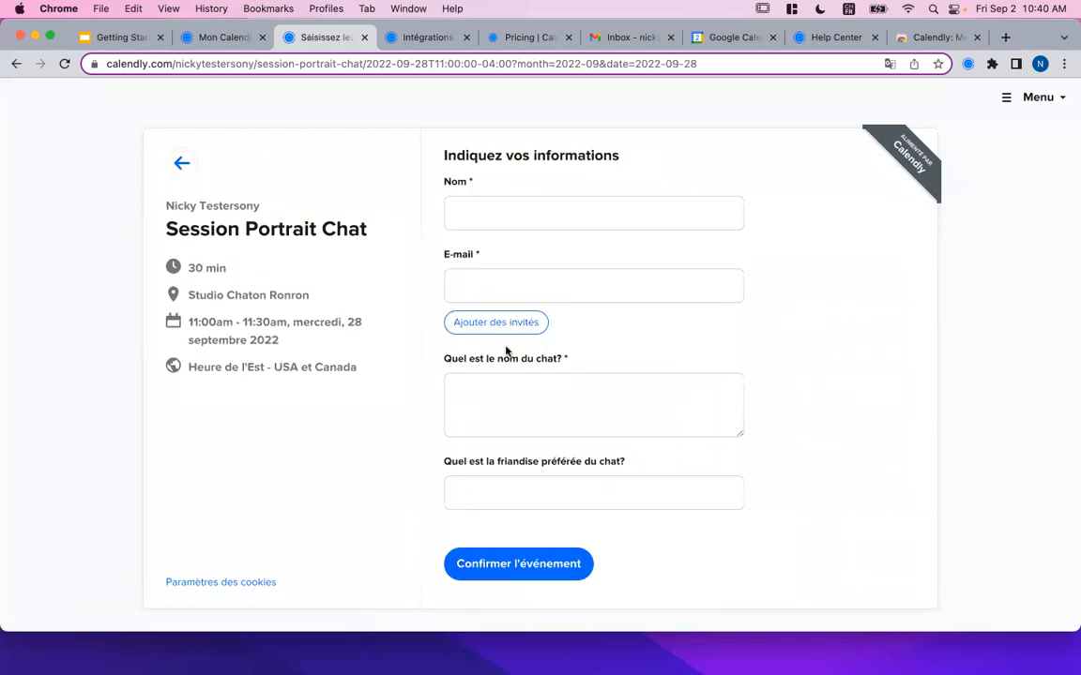
Step: Fill in the invitee's name and e-mail address on the booking form using the saved suggestions
{"action": "left_click", "coordinate": [475, 207]}
{"action": "left_click", "coordinate": [489, 216]}
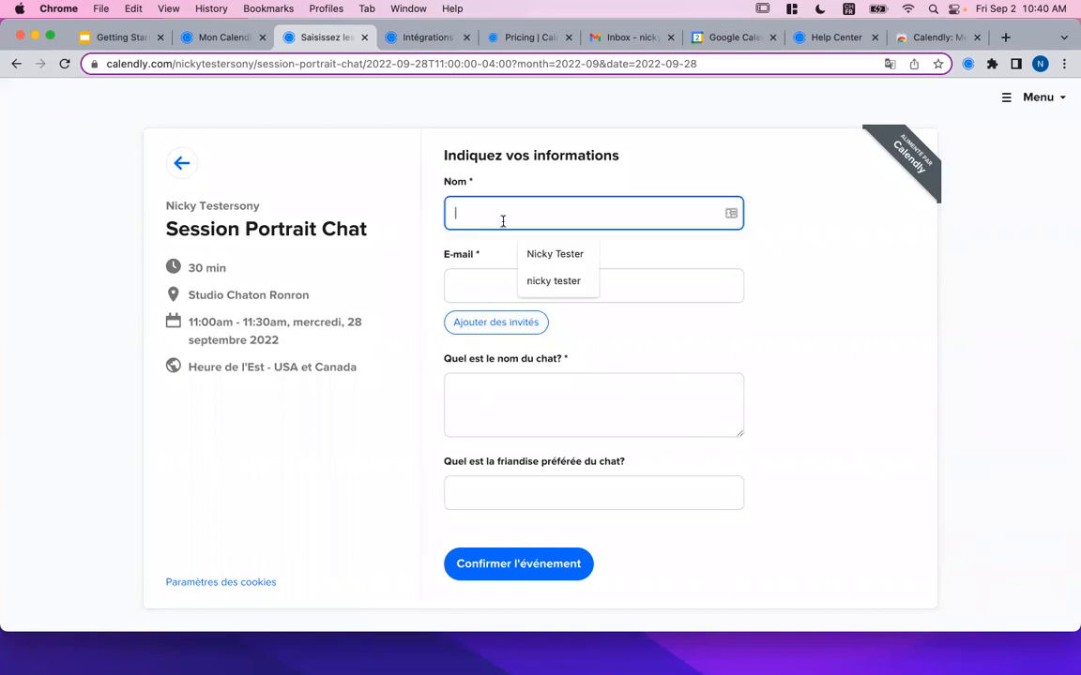
{"action": "left_click", "coordinate": [555, 253]}
{"action": "left_click", "coordinate": [488, 283]}
{"action": "left_click", "coordinate": [552, 320]}
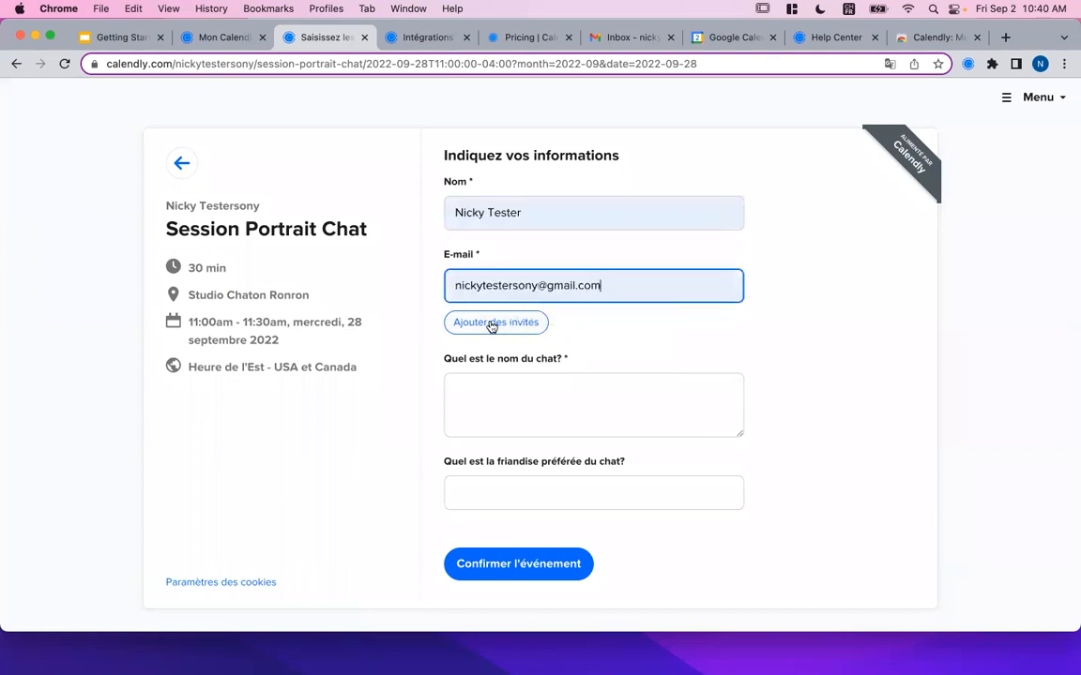
Step: Answer the cat's name with "Miaou" and its favourite treat with "thon", and submit the booking
{"action": "left_click", "coordinate": [491, 401]}
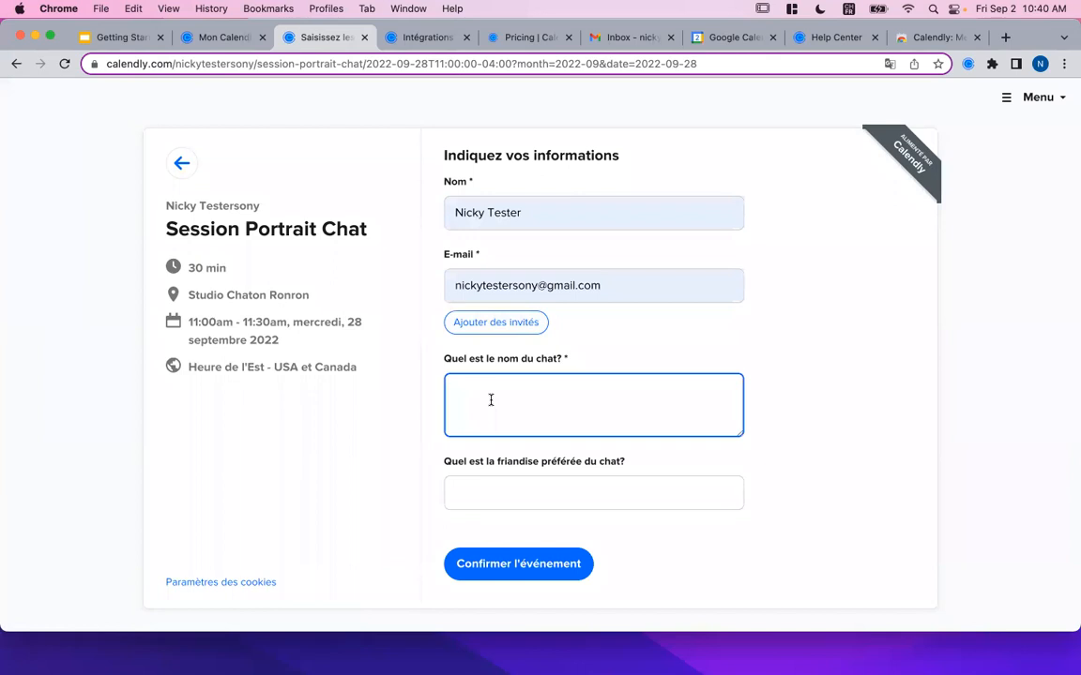
{"action": "type", "text": "Miaou"}
{"action": "left_click", "coordinate": [556, 479]}
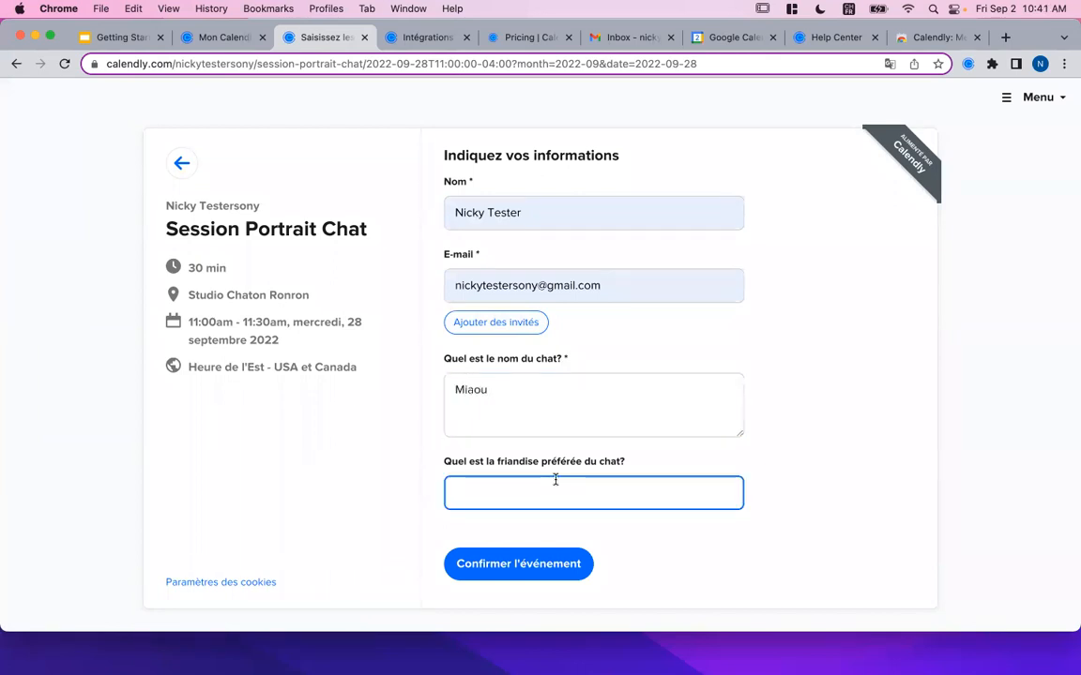
{"action": "type", "text": "thon"}
{"action": "left_click", "coordinate": [825, 546]}
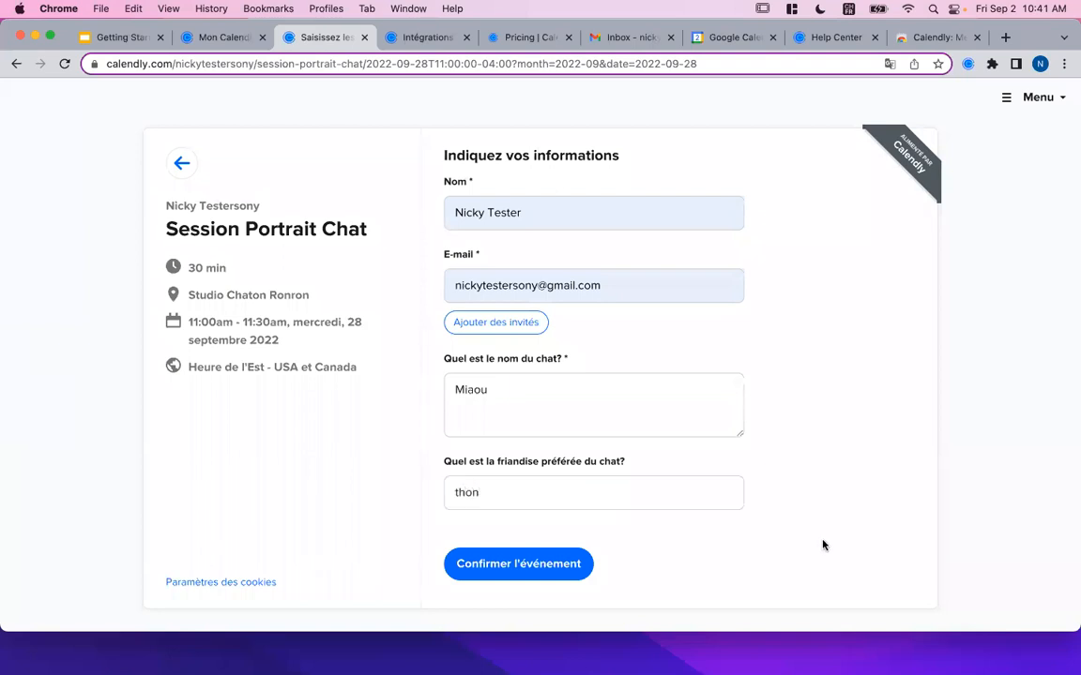
{"action": "left_click", "coordinate": [525, 568]}
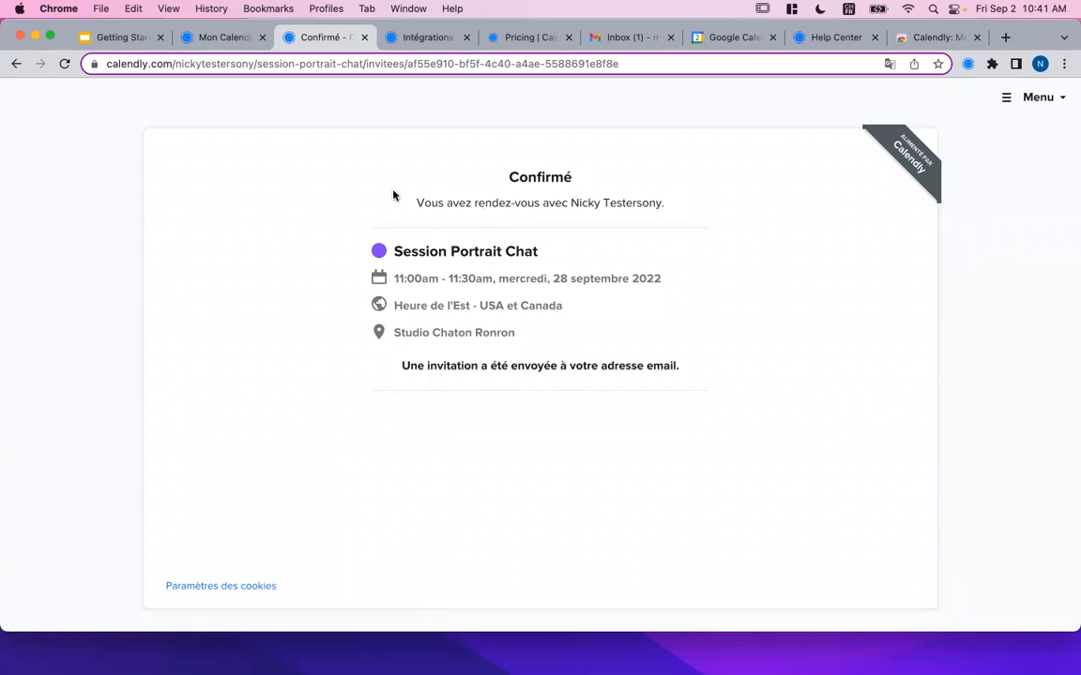
Step: Switch to Gmail and read through the new Calendly notification e-mail for the 28 September Session Portrait Chat
{"action": "left_click", "coordinate": [604, 45]}
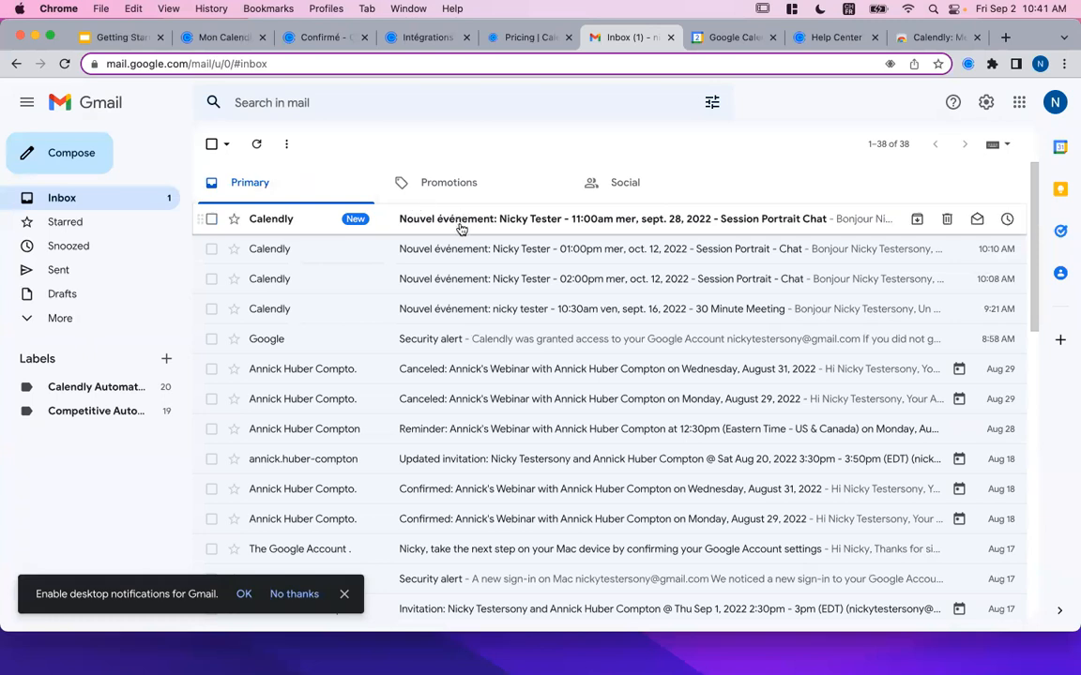
{"action": "left_click", "coordinate": [637, 228]}
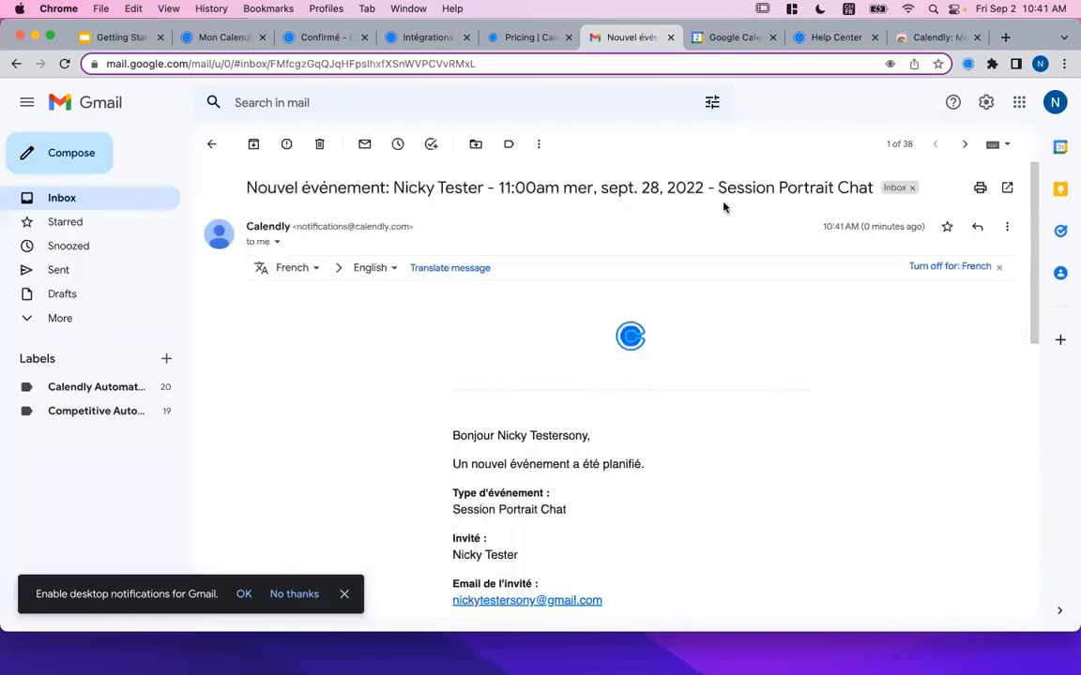
{"action": "scroll", "coordinate": [415, 377], "scroll_direction": "down", "scroll_amount": 2}
{"action": "scroll", "coordinate": [413, 378], "scroll_direction": "down", "scroll_amount": 5}
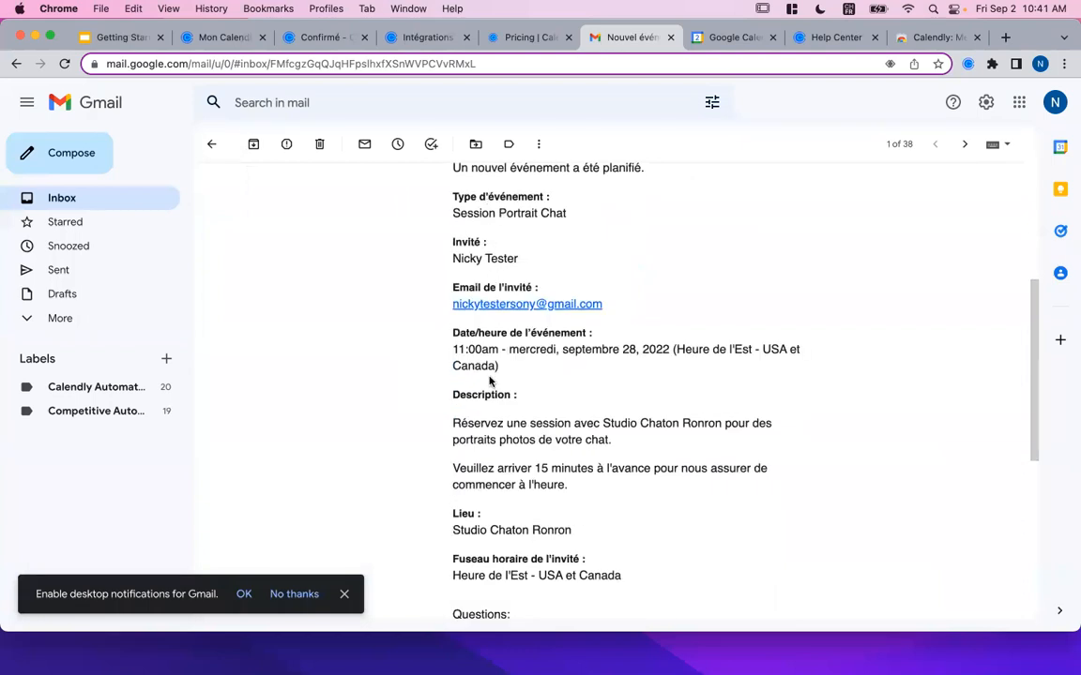
{"action": "scroll", "coordinate": [492, 380], "scroll_direction": "down", "scroll_amount": 2}
{"action": "scroll", "coordinate": [489, 378], "scroll_direction": "down", "scroll_amount": 4}
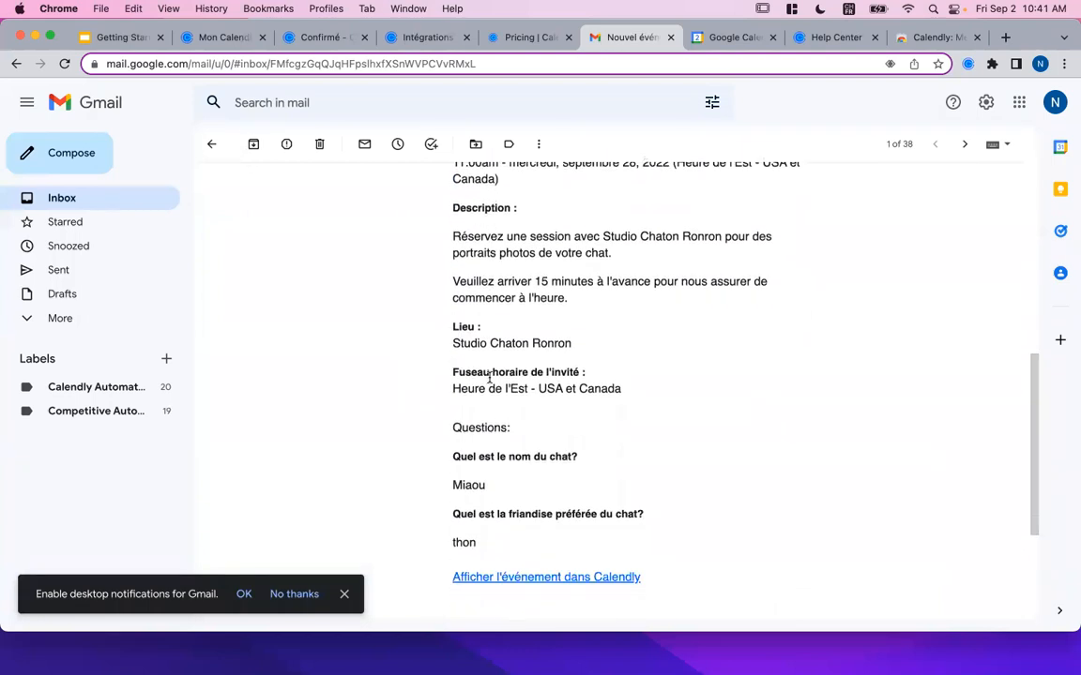
{"action": "scroll", "coordinate": [489, 378], "scroll_direction": "up", "scroll_amount": 10}
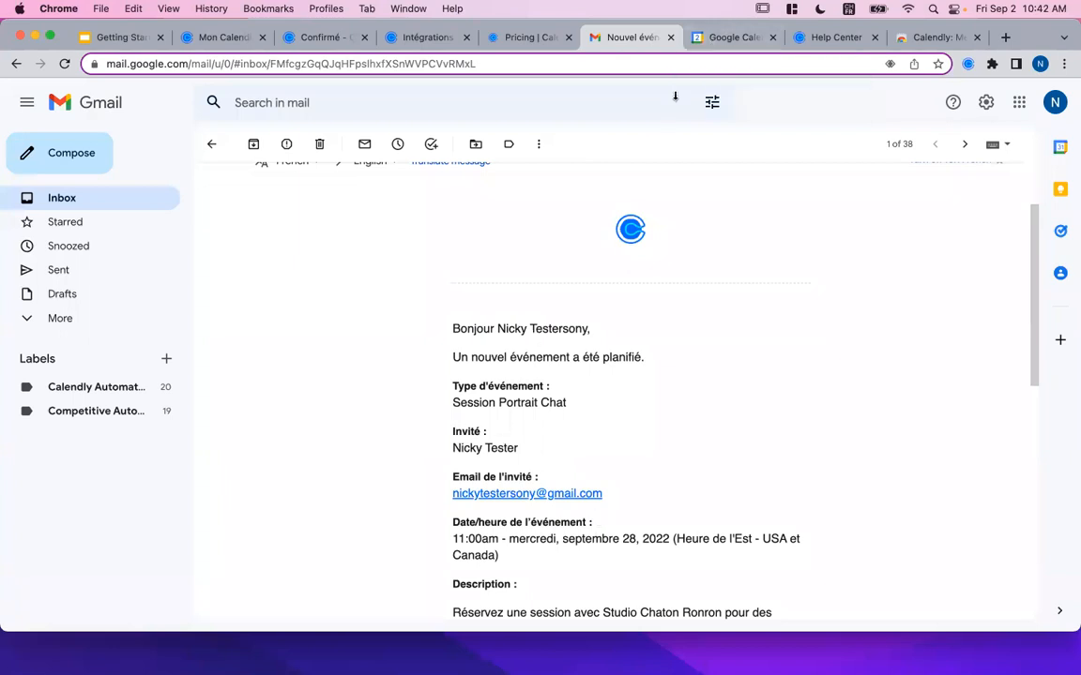
Step: Switch to Google Calendar, reload it and show the week of 25 September to 1 October 2022
{"action": "left_click", "coordinate": [727, 37]}
{"action": "left_click", "coordinate": [291, 103]}
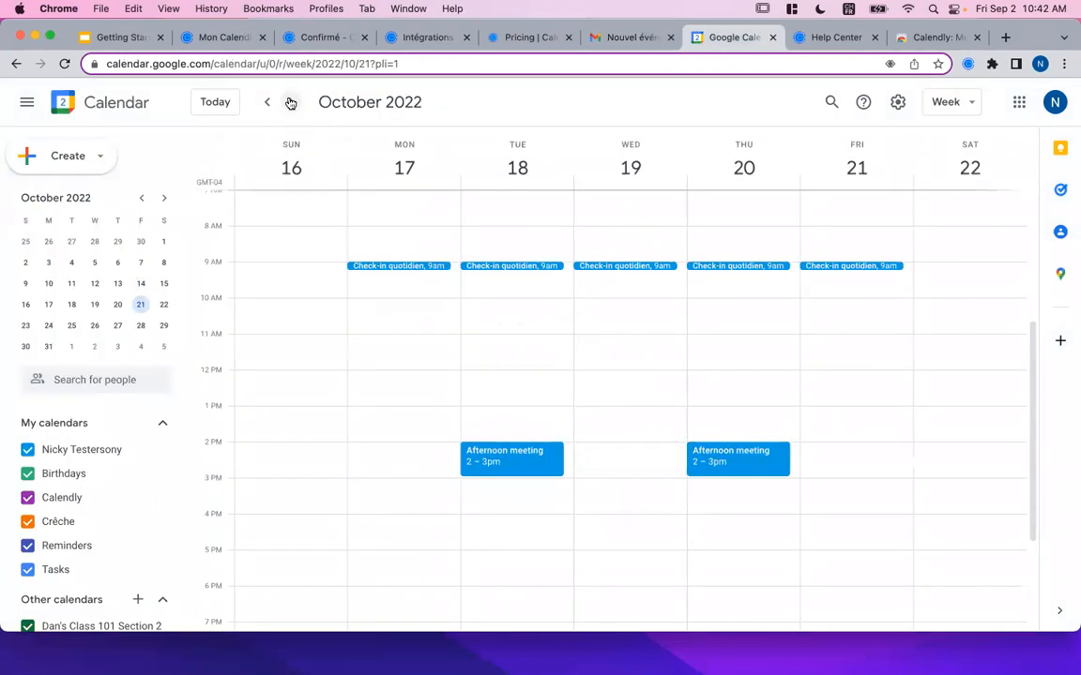
{"action": "left_click", "coordinate": [291, 102]}
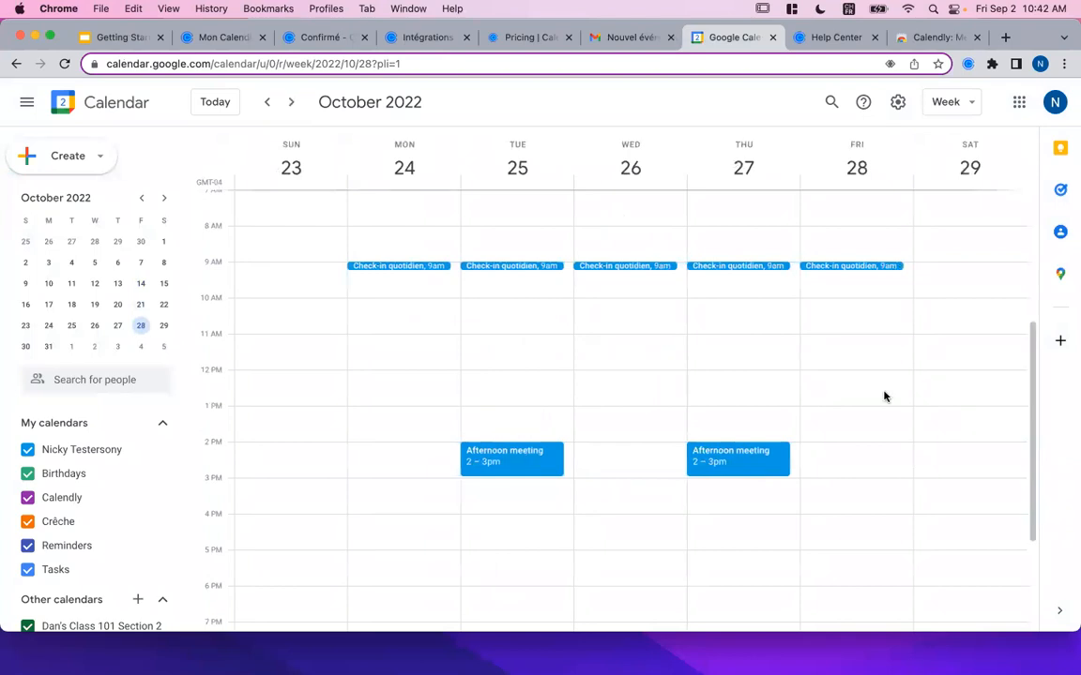
{"action": "left_click", "coordinate": [64, 64]}
{"action": "scroll", "coordinate": [786, 394], "scroll_direction": "down", "scroll_amount": 3}
{"action": "scroll", "coordinate": [787, 400], "scroll_direction": "up", "scroll_amount": 4}
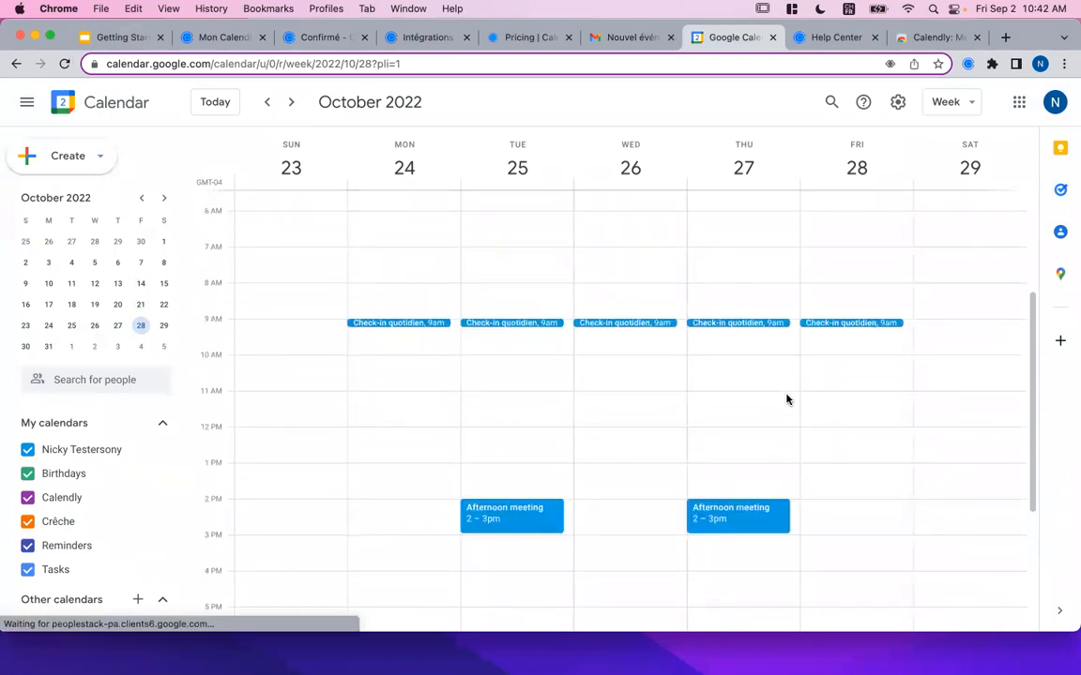
{"action": "scroll", "coordinate": [713, 366], "scroll_direction": "down", "scroll_amount": 2}
{"action": "left_click", "coordinate": [267, 103]}
{"action": "left_click", "coordinate": [266, 103]}
{"action": "left_click", "coordinate": [267, 103]}
{"action": "left_click", "coordinate": [267, 103]}
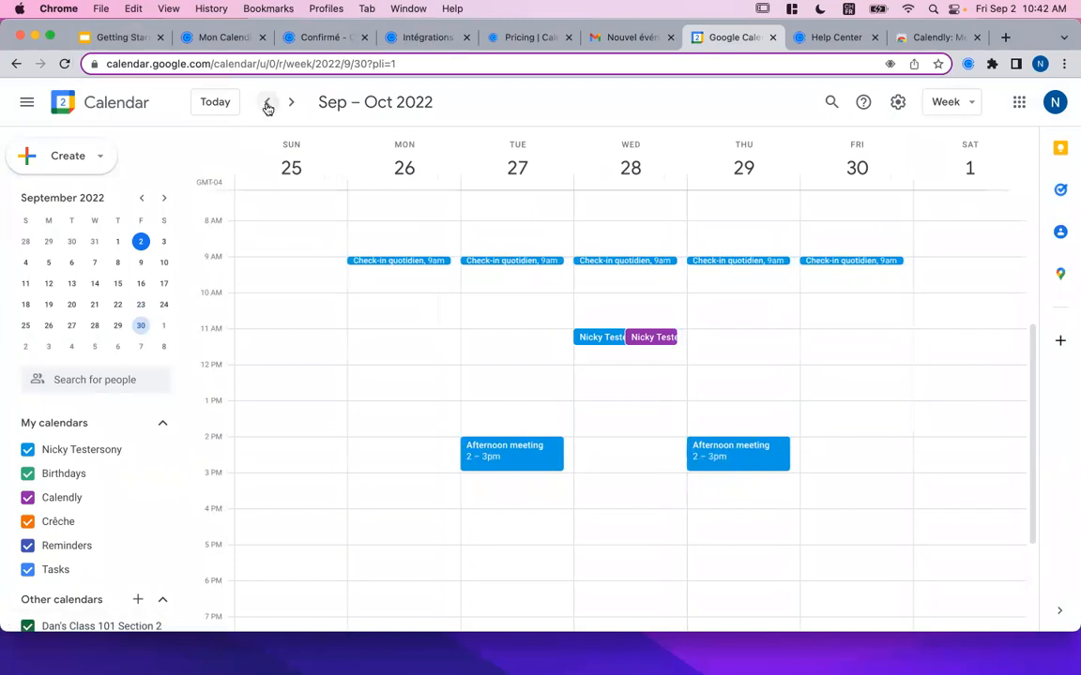
Step: Examine the details of both 11:00 booking entries on Wednesday 28 September, including description, answers and cancellation and rescheduling links
{"action": "left_click", "coordinate": [605, 338]}
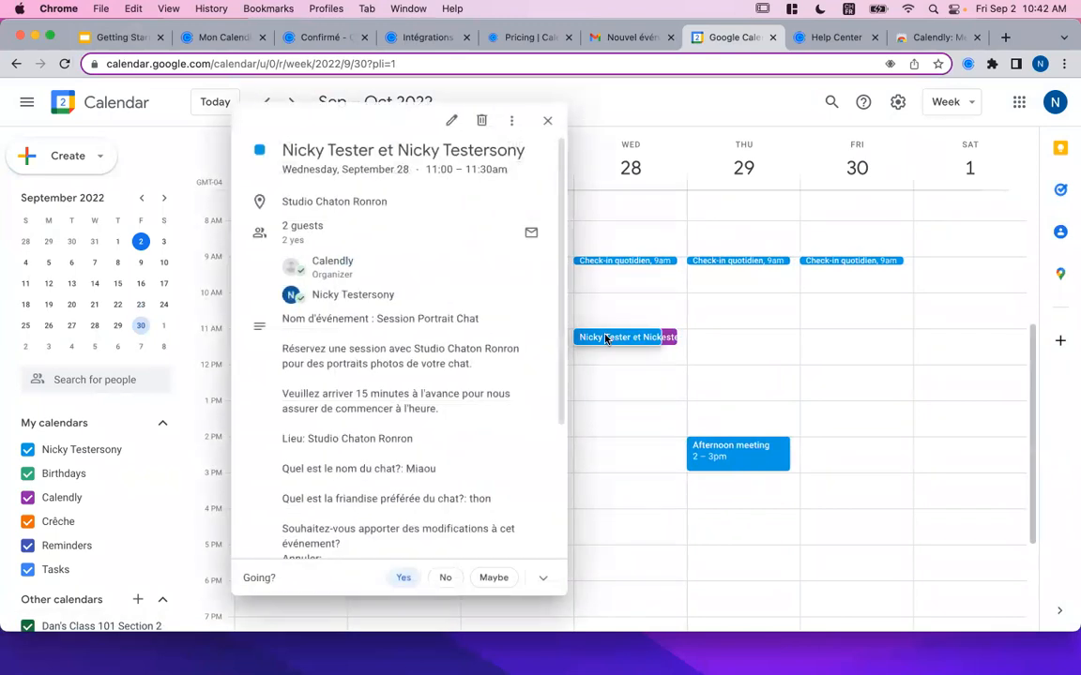
{"action": "left_click", "coordinate": [668, 336]}
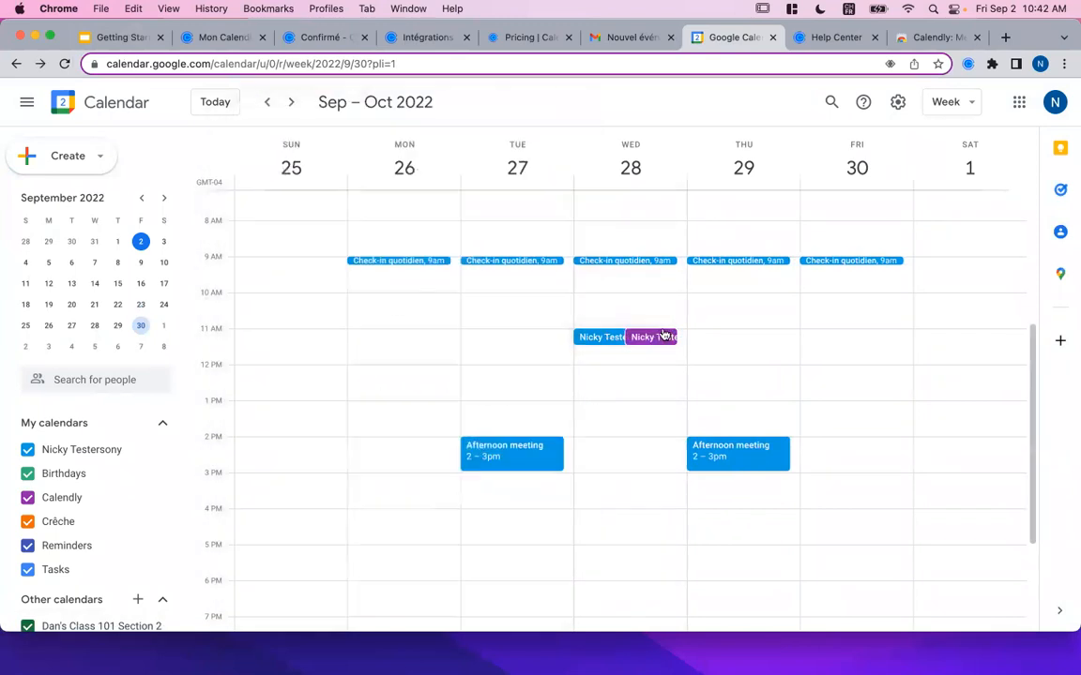
{"action": "left_click", "coordinate": [656, 340]}
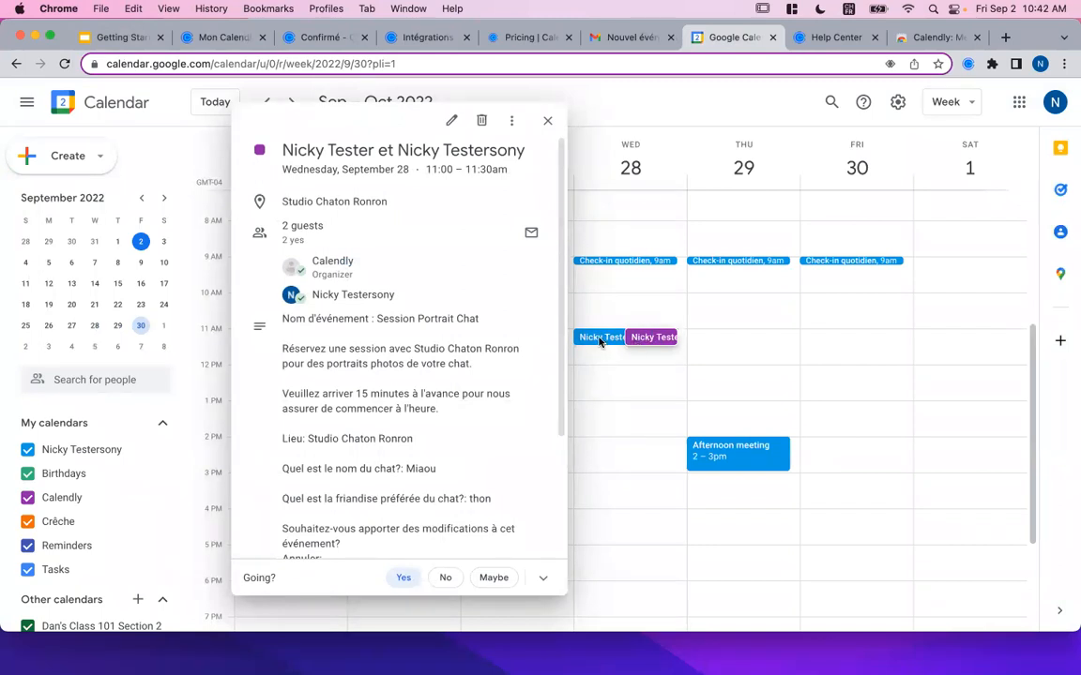
{"action": "scroll", "coordinate": [352, 403], "scroll_direction": "down", "scroll_amount": 5}
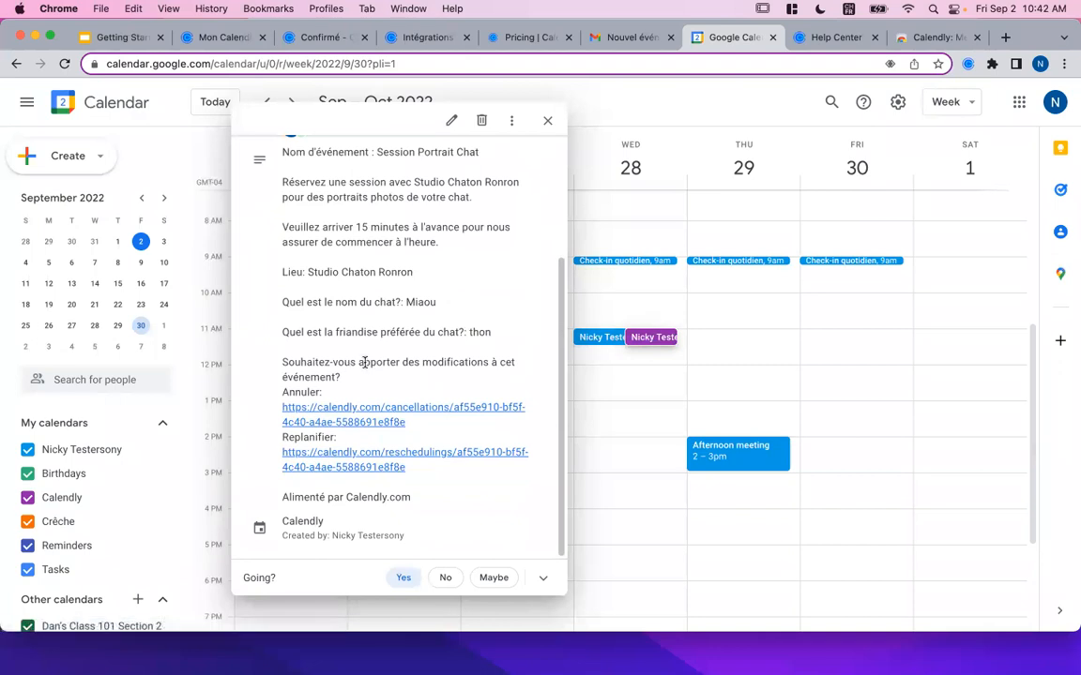
{"action": "left_click", "coordinate": [666, 401]}
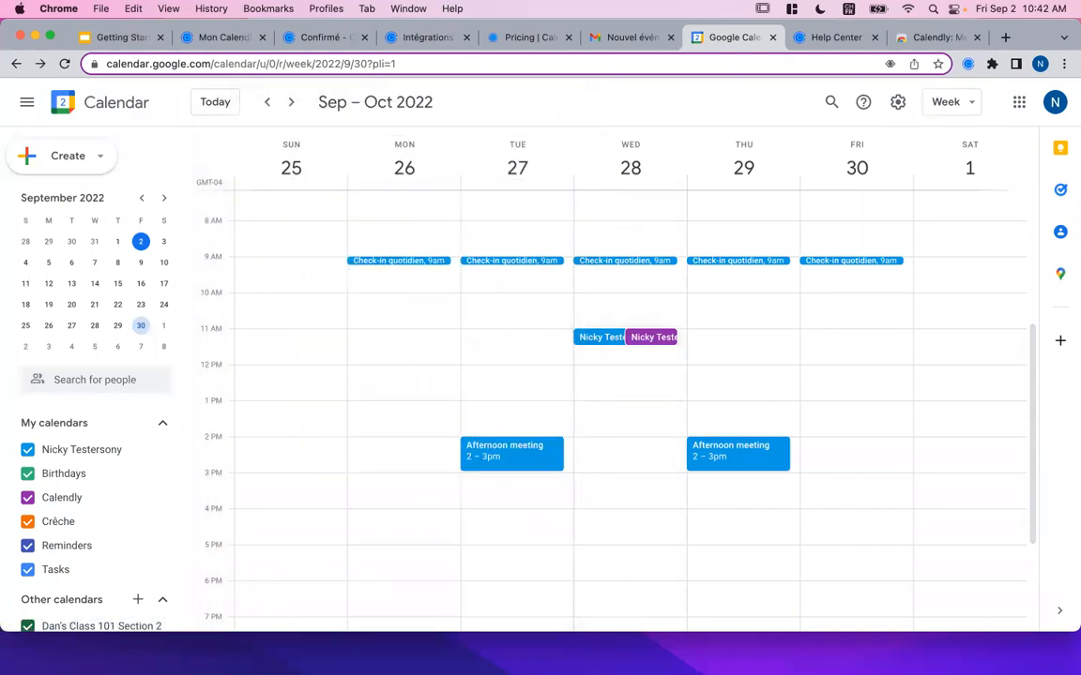
{"action": "left_click", "coordinate": [582, 339]}
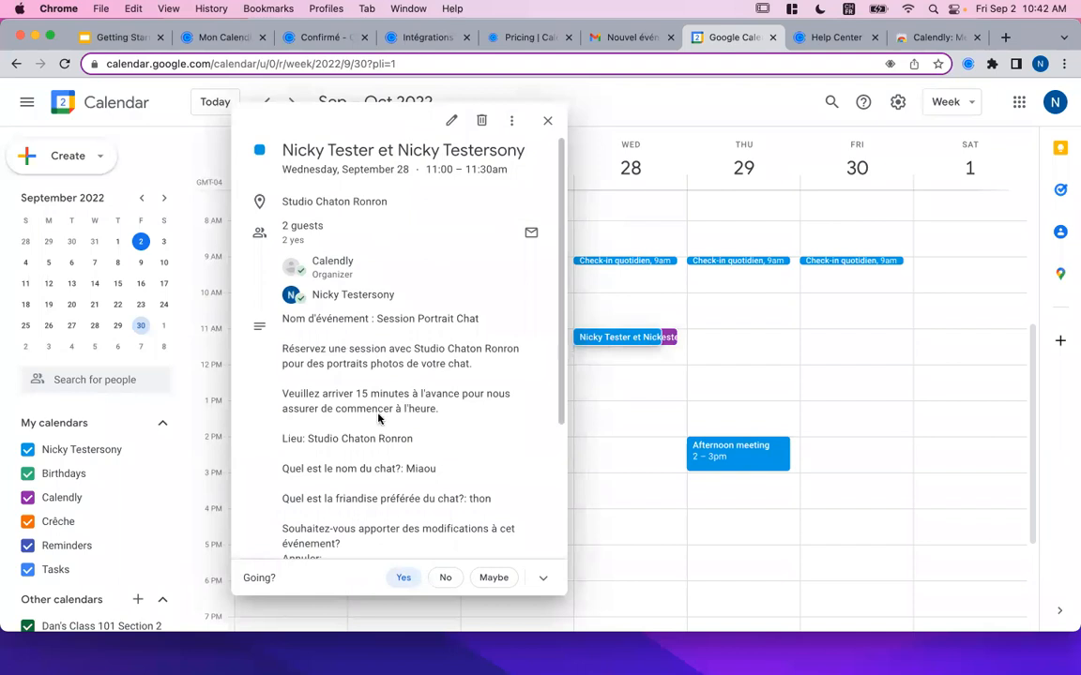
{"action": "left_click_drag", "start_coordinate": [283, 348], "coordinate": [399, 490]}
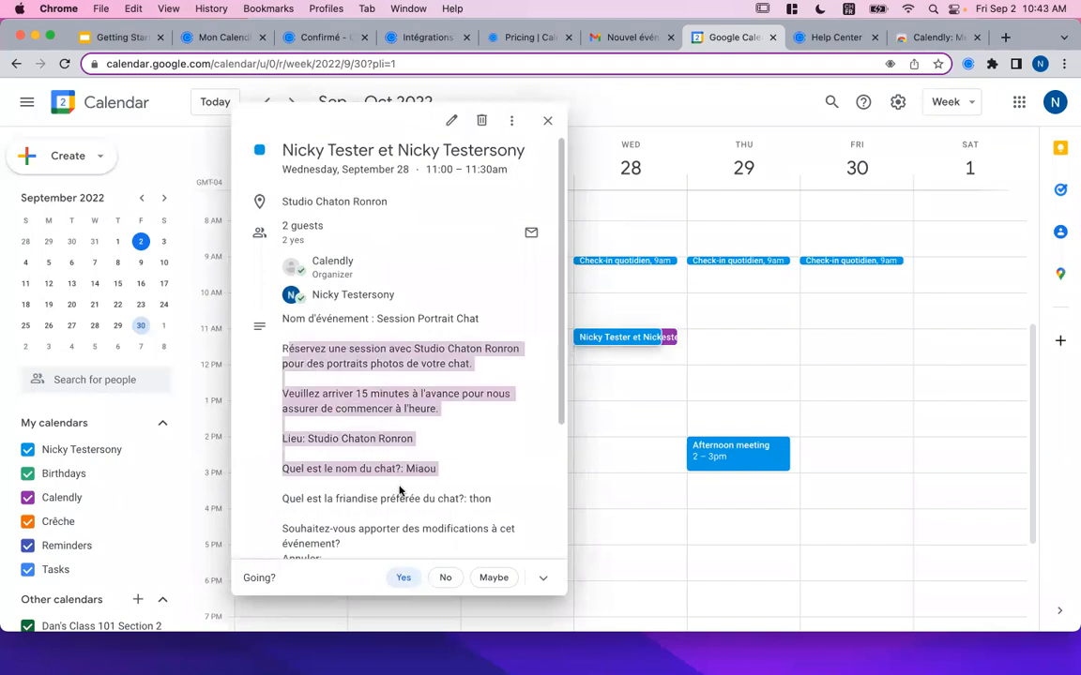
Step: Highlight the location and title of the 11:00 booking on Wednesday 28 September, and close its details
{"action": "left_click", "coordinate": [398, 490]}
{"action": "left_click_drag", "start_coordinate": [308, 439], "coordinate": [413, 442]}
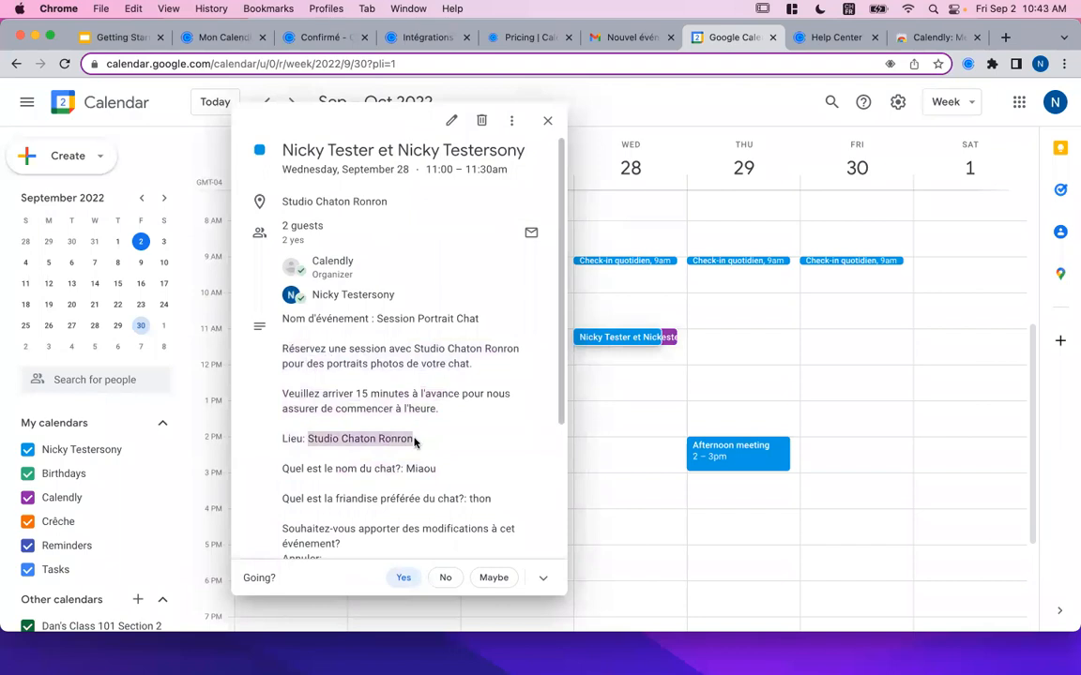
{"action": "triple_click", "coordinate": [380, 150]}
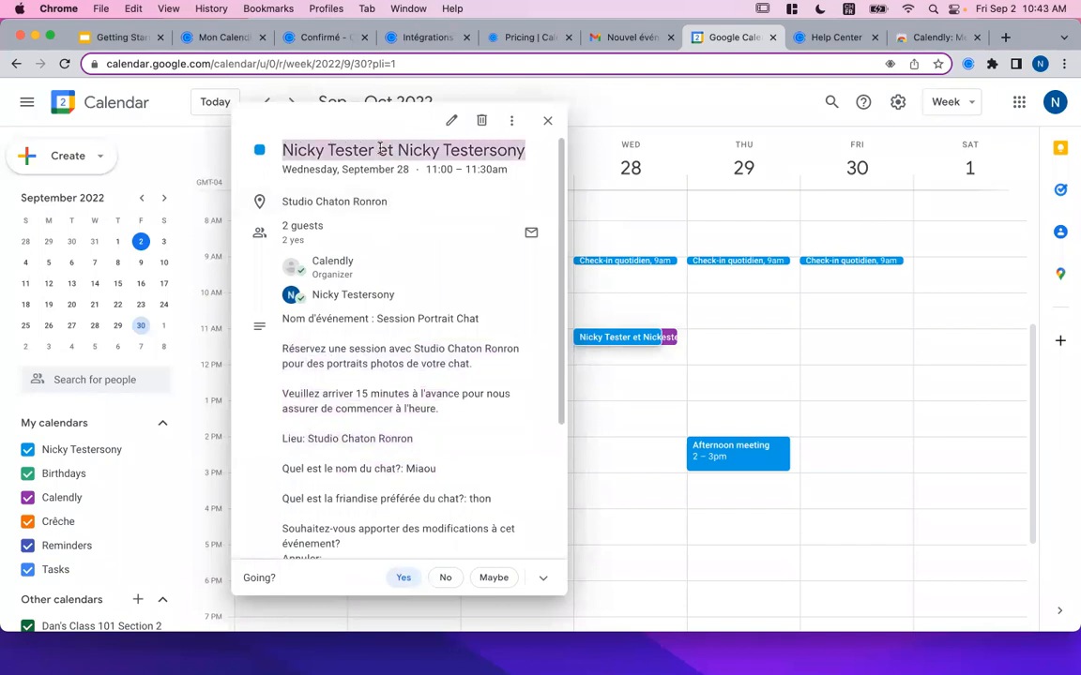
{"action": "left_click", "coordinate": [680, 318]}
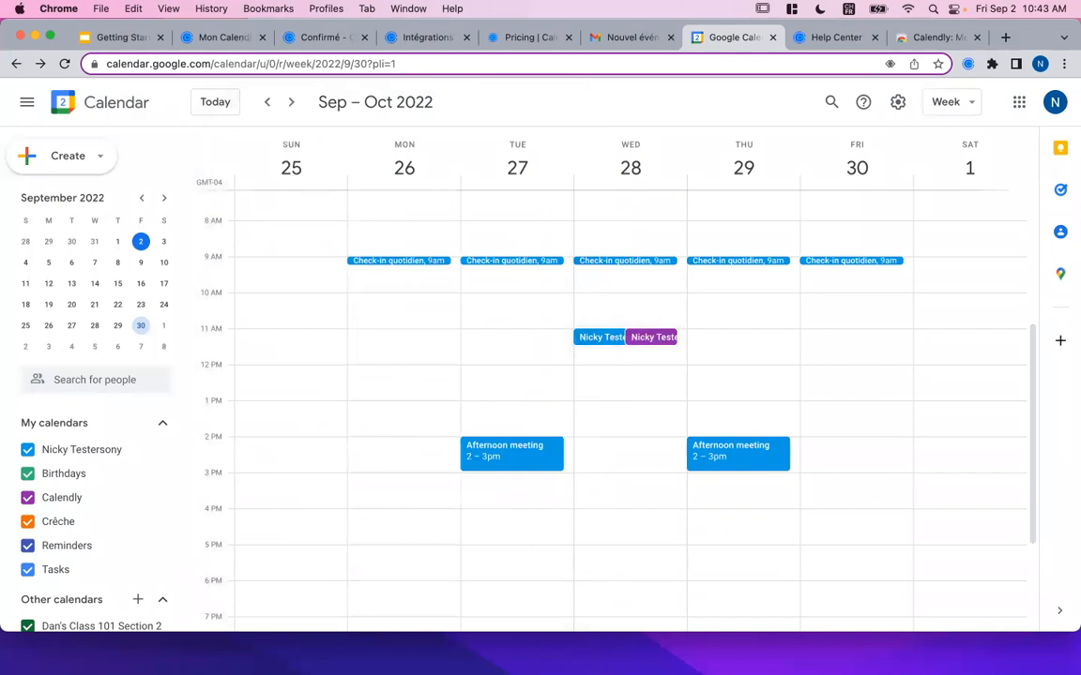
{"action": "left_click", "coordinate": [114, 38]}
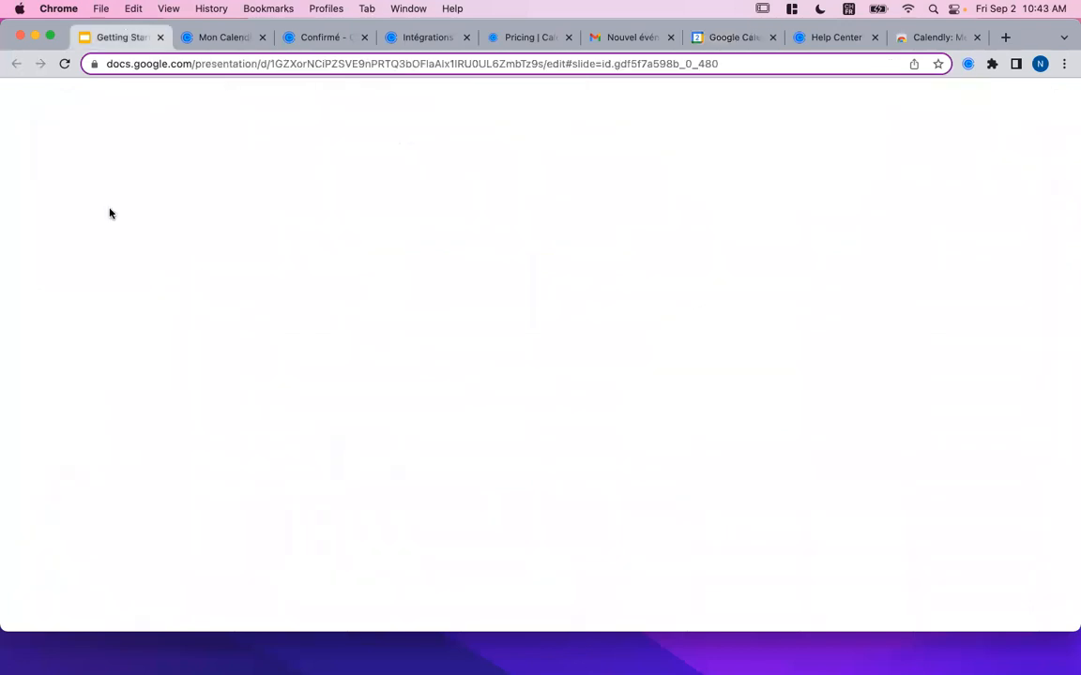
{"action": "scroll", "coordinate": [69, 504], "scroll_direction": "down", "scroll_amount": 2}
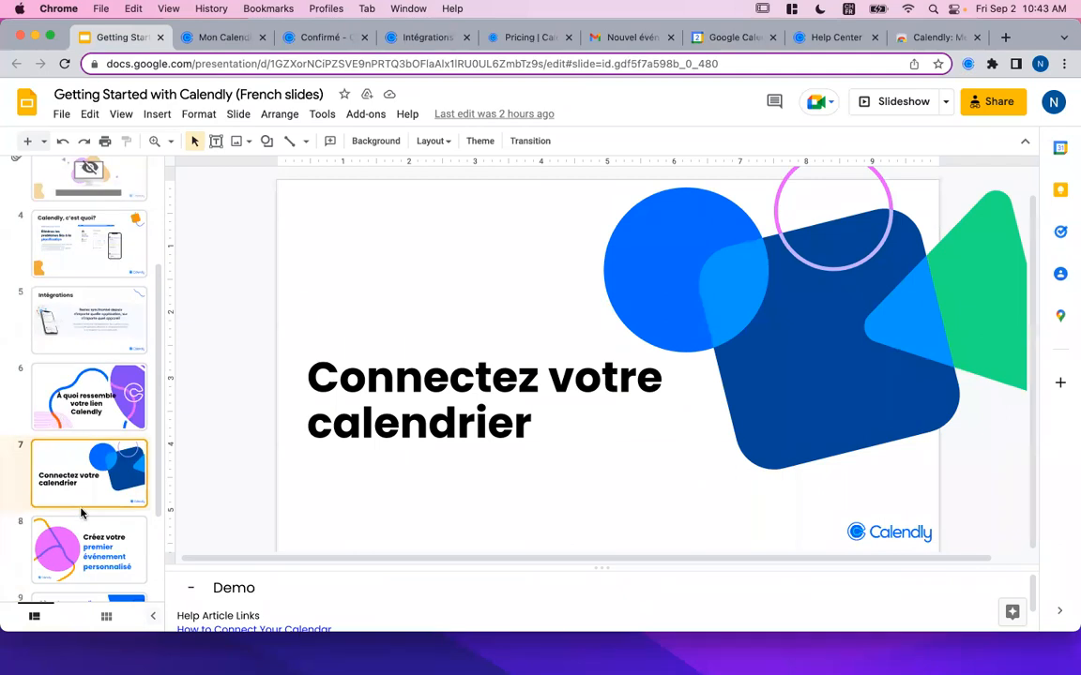
{"action": "left_click", "coordinate": [218, 38]}
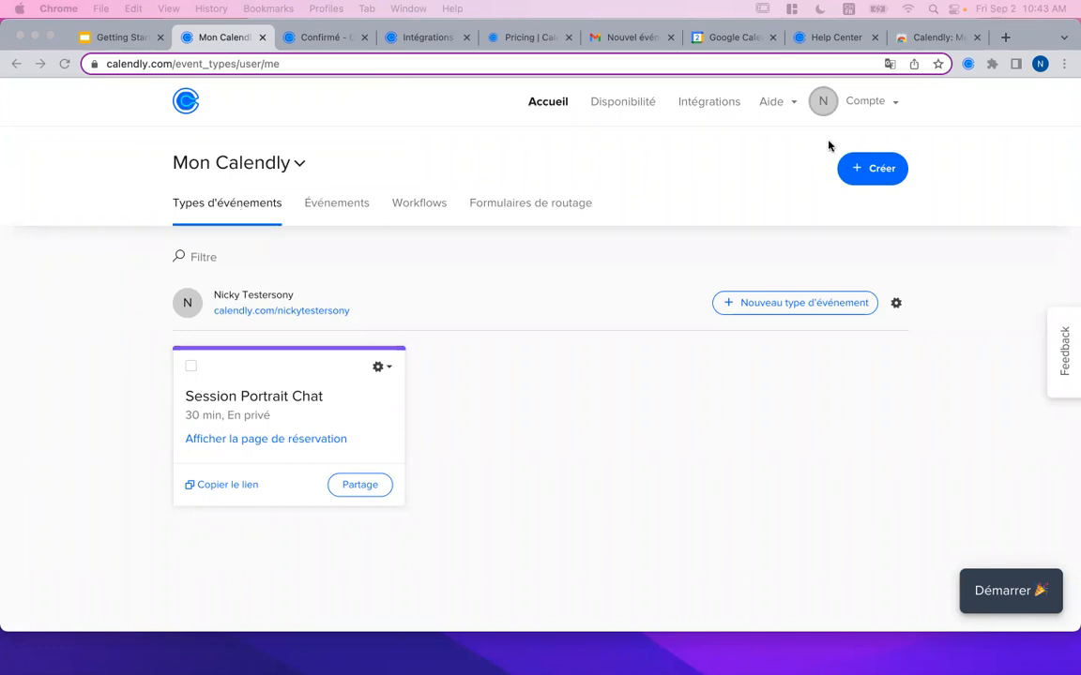
{"action": "left_click", "coordinate": [873, 111]}
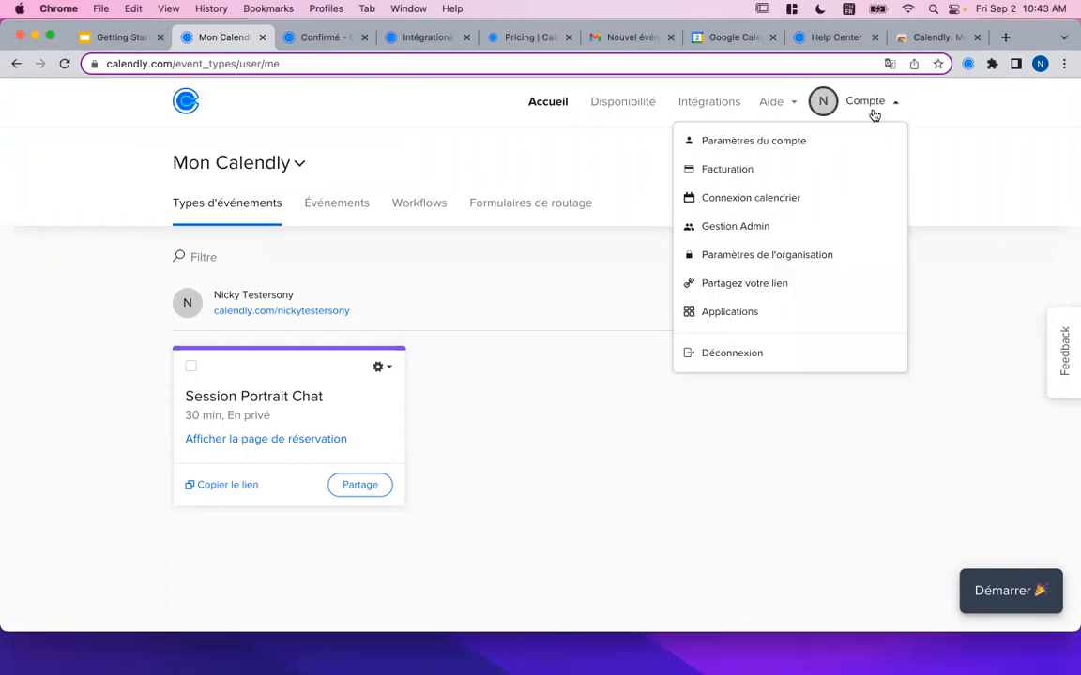
{"action": "left_click", "coordinate": [786, 198]}
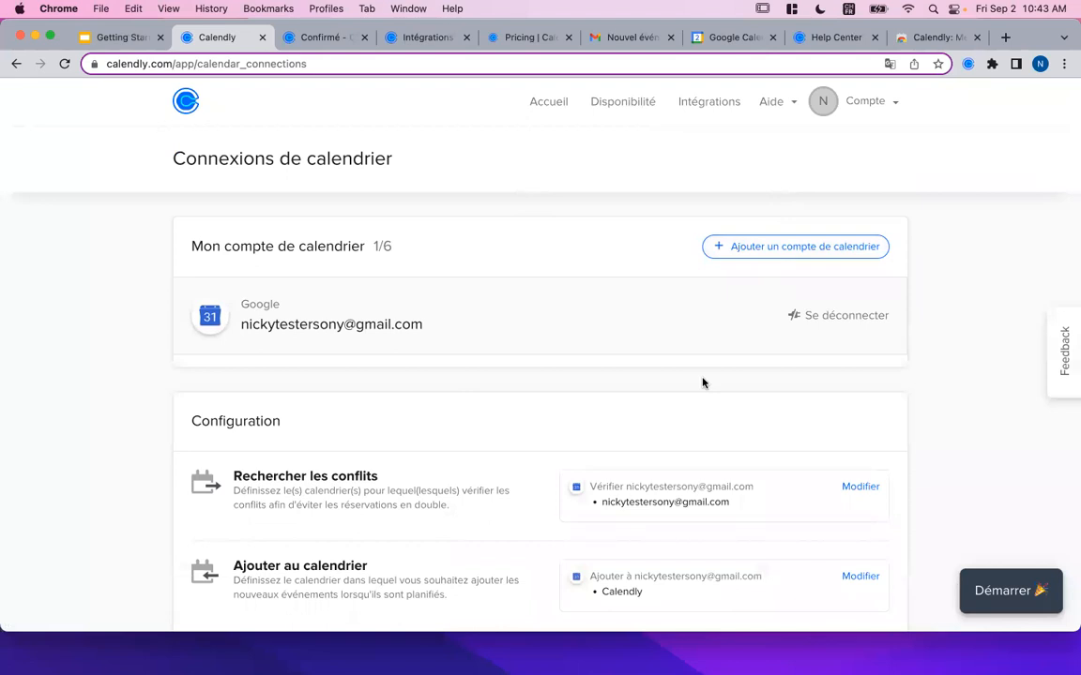
{"action": "left_click", "coordinate": [367, 249]}
{"action": "scroll", "coordinate": [251, 328], "scroll_direction": "down", "scroll_amount": 3}
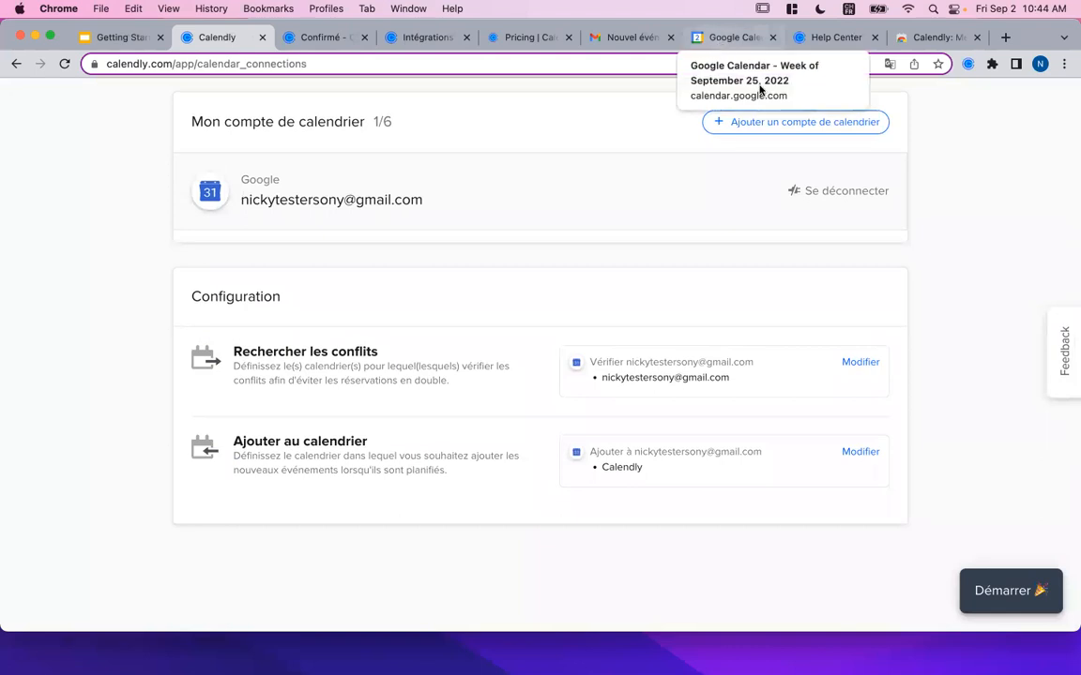
Step: Compare Calendly's conflict-check calendar choices with the calendar list in Google Calendar, and dismiss the choices without saving
{"action": "left_click", "coordinate": [824, 372]}
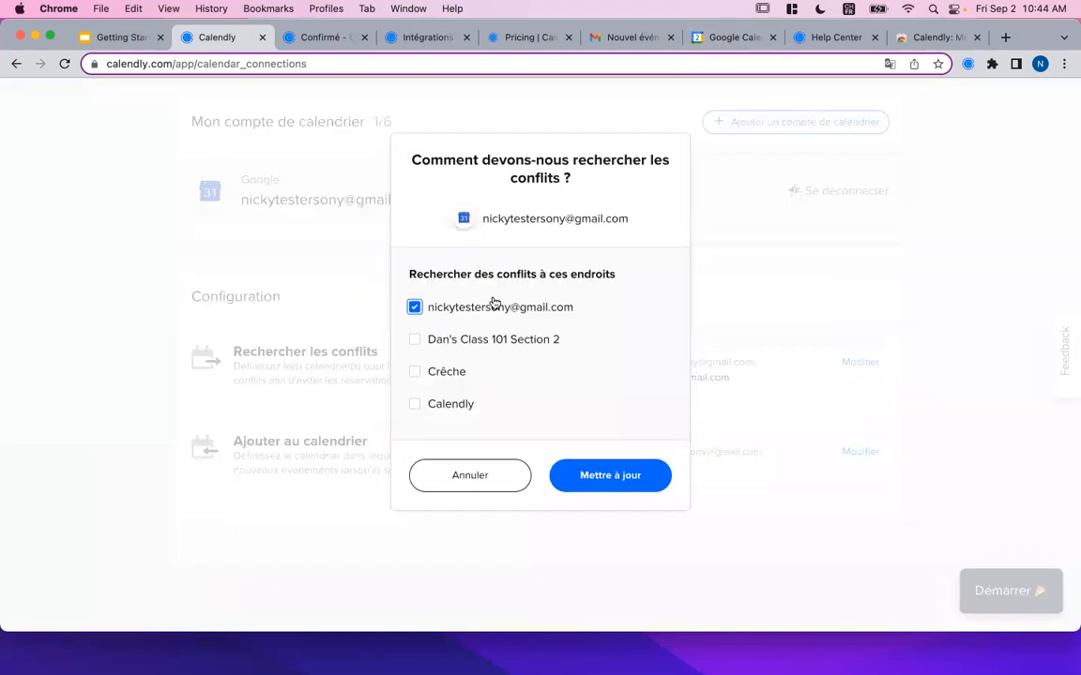
{"action": "left_click", "coordinate": [730, 38]}
{"action": "scroll", "coordinate": [94, 526], "scroll_direction": "down", "scroll_amount": 2}
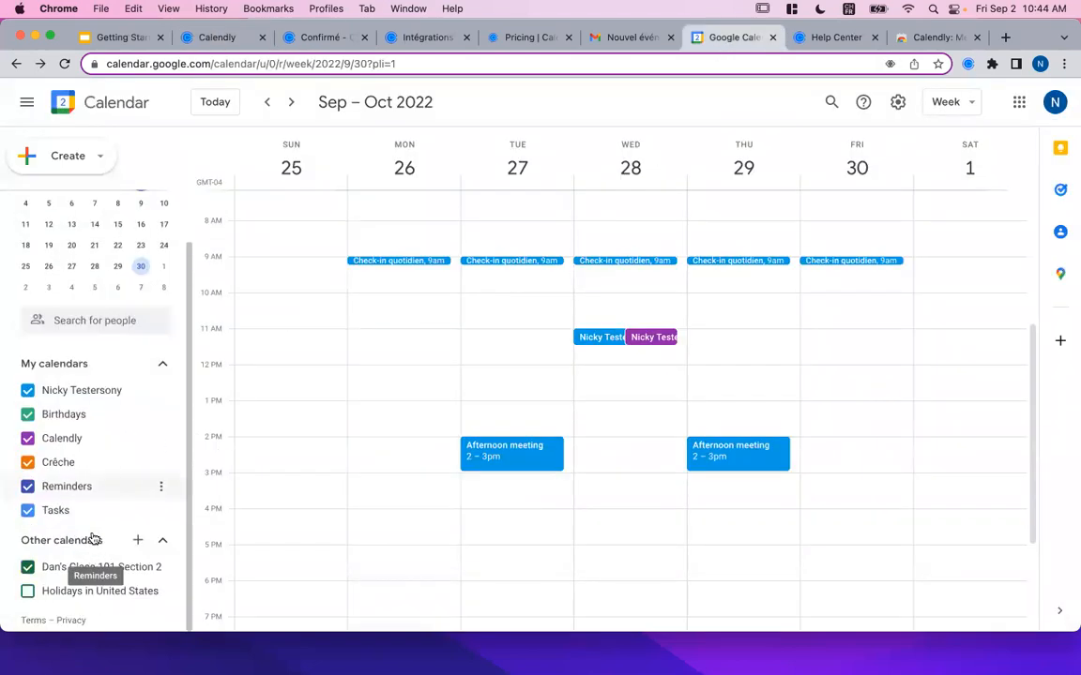
{"action": "left_click", "coordinate": [28, 441]}
{"action": "left_click", "coordinate": [27, 441]}
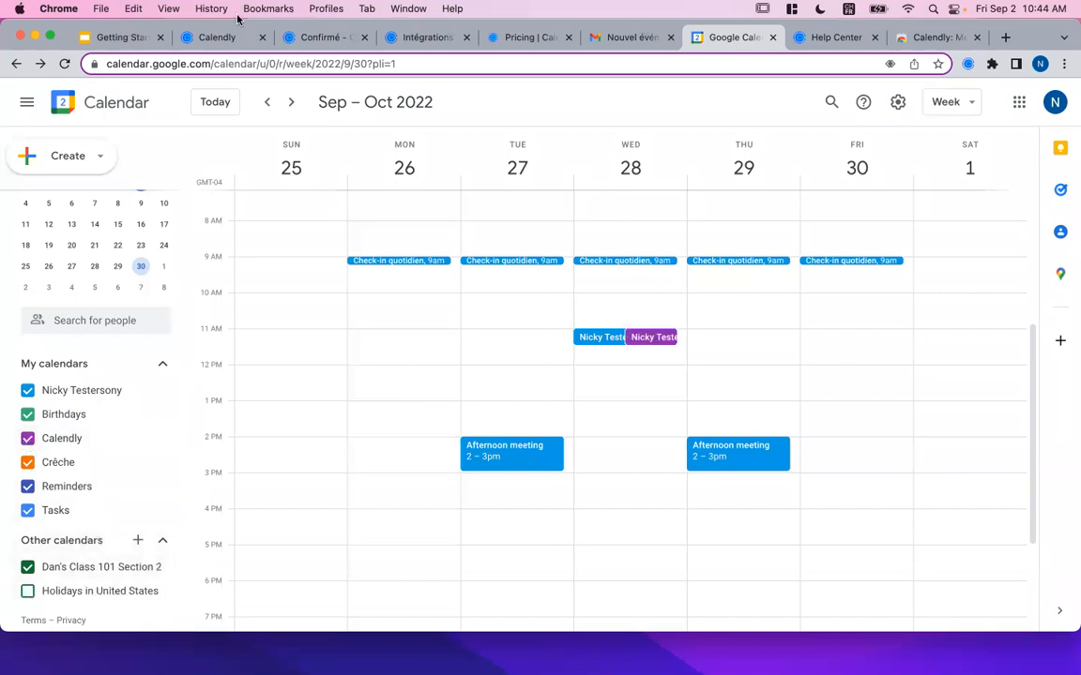
{"action": "left_click", "coordinate": [217, 37]}
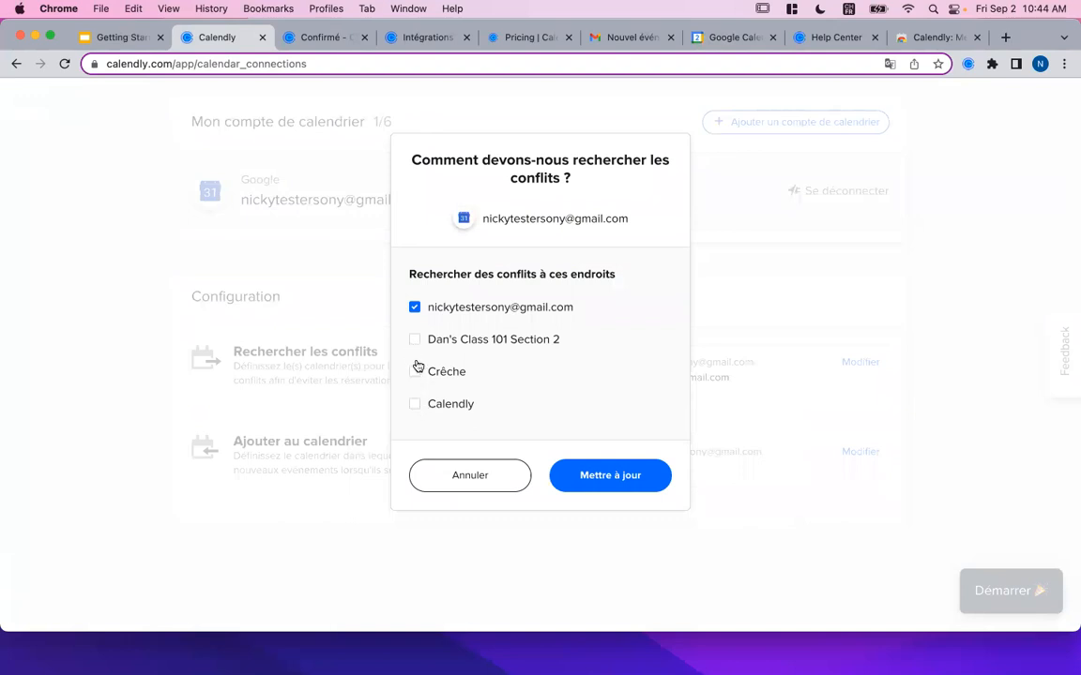
{"action": "left_click", "coordinate": [510, 476]}
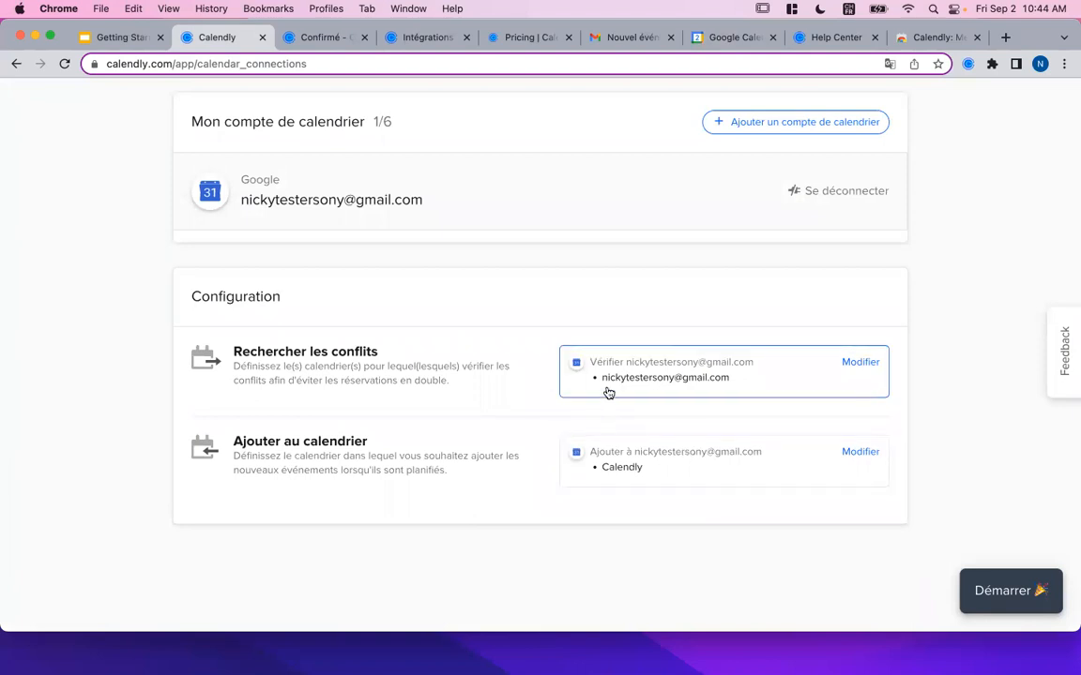
Step: Review the calendars available for adding new events, keep Calendly as the target calendar and update the setting
{"action": "left_click", "coordinate": [722, 37]}
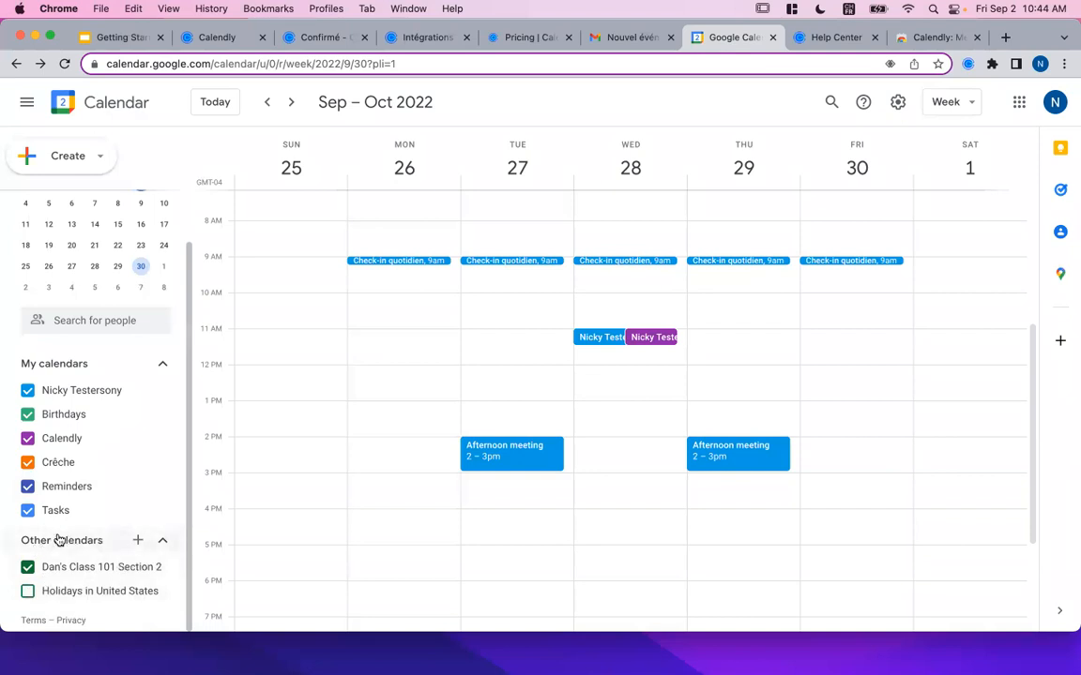
{"action": "left_click", "coordinate": [217, 38]}
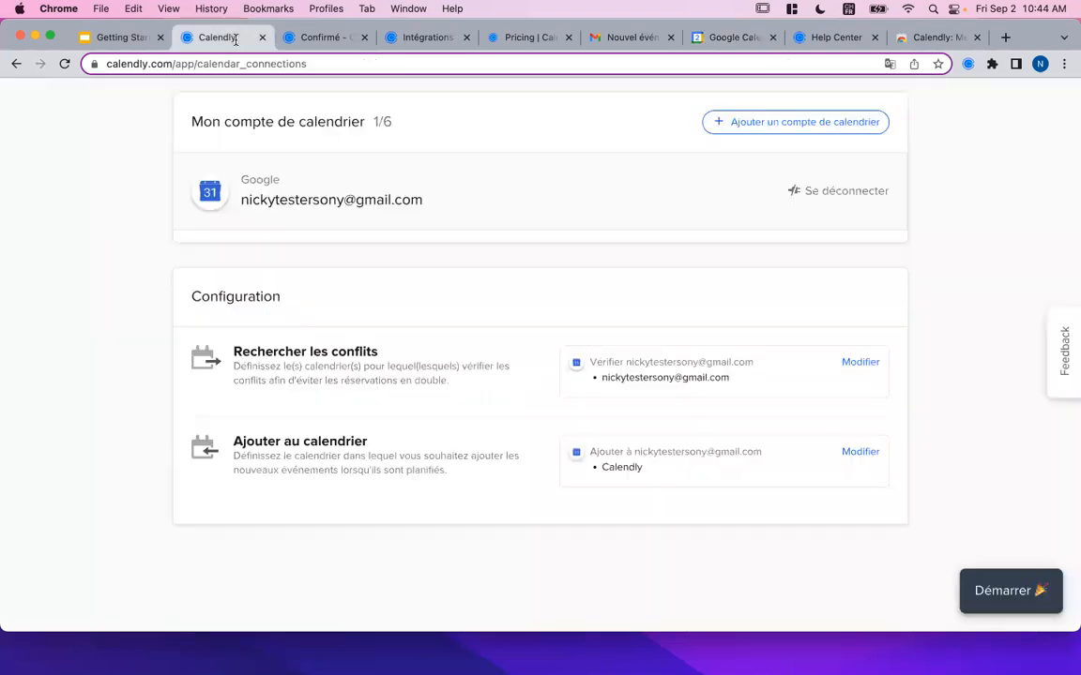
{"action": "left_click", "coordinate": [789, 465]}
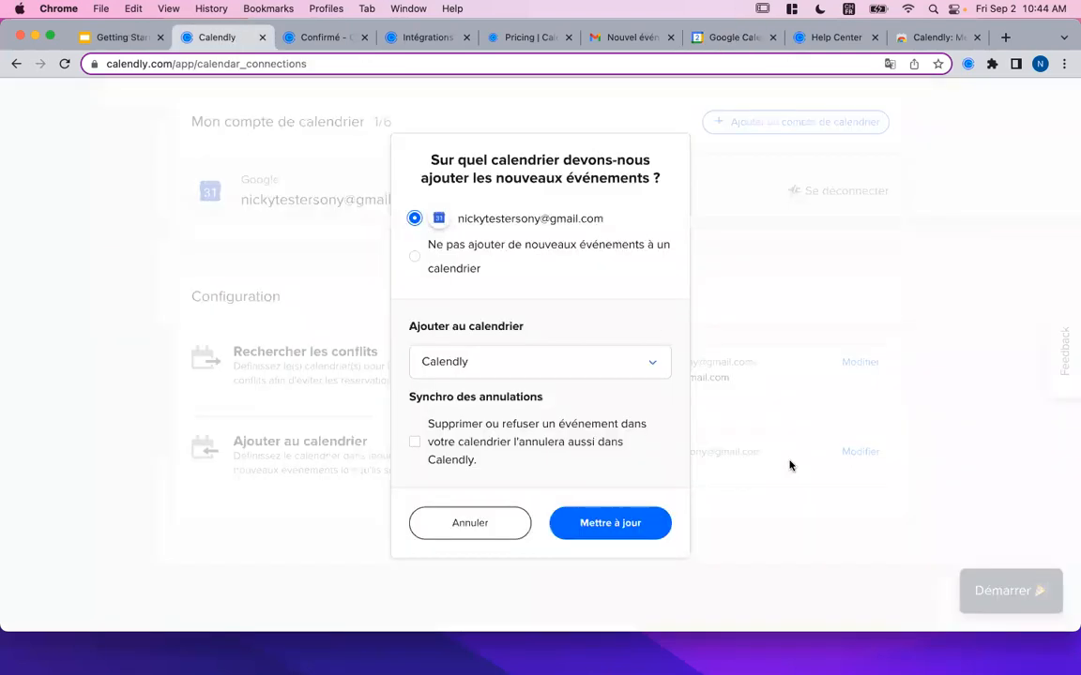
{"action": "left_click", "coordinate": [535, 365]}
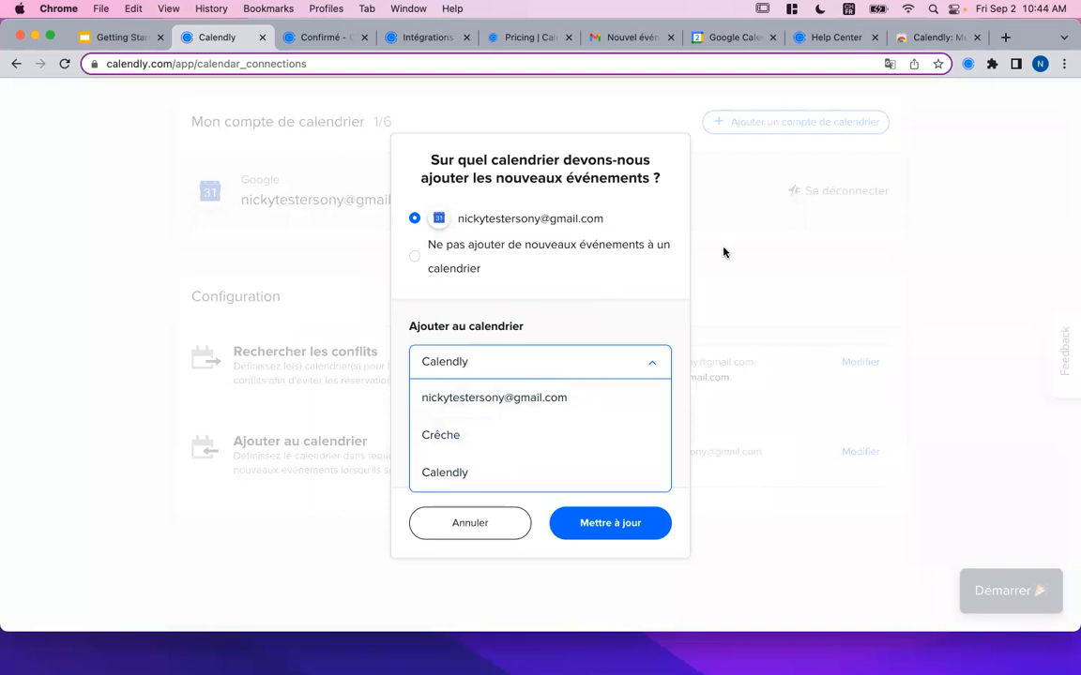
{"action": "left_click", "coordinate": [618, 152]}
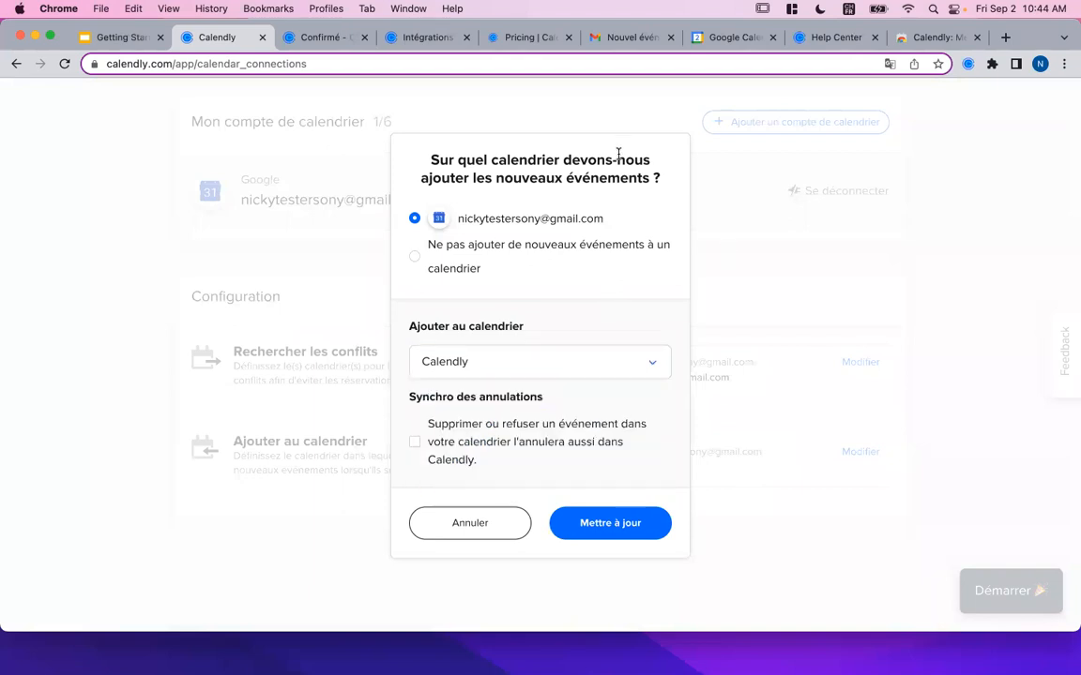
{"action": "left_click", "coordinate": [609, 525]}
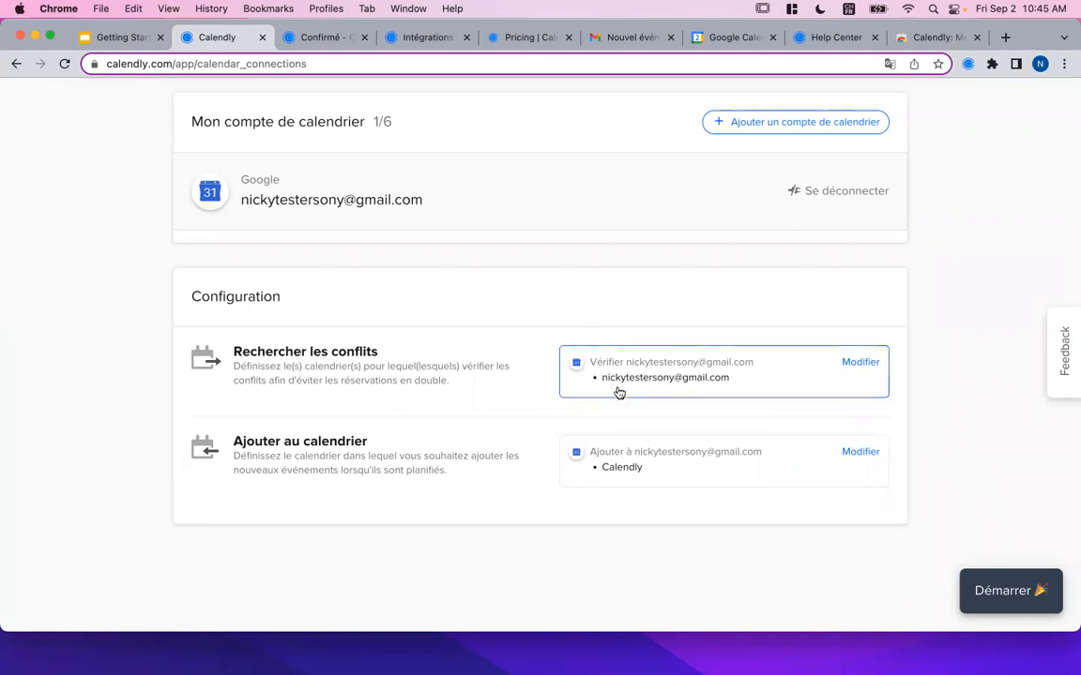
Step: Review again which calendars can be checked for conflicts, cancelling the settings dialog each time
{"action": "left_click", "coordinate": [663, 374]}
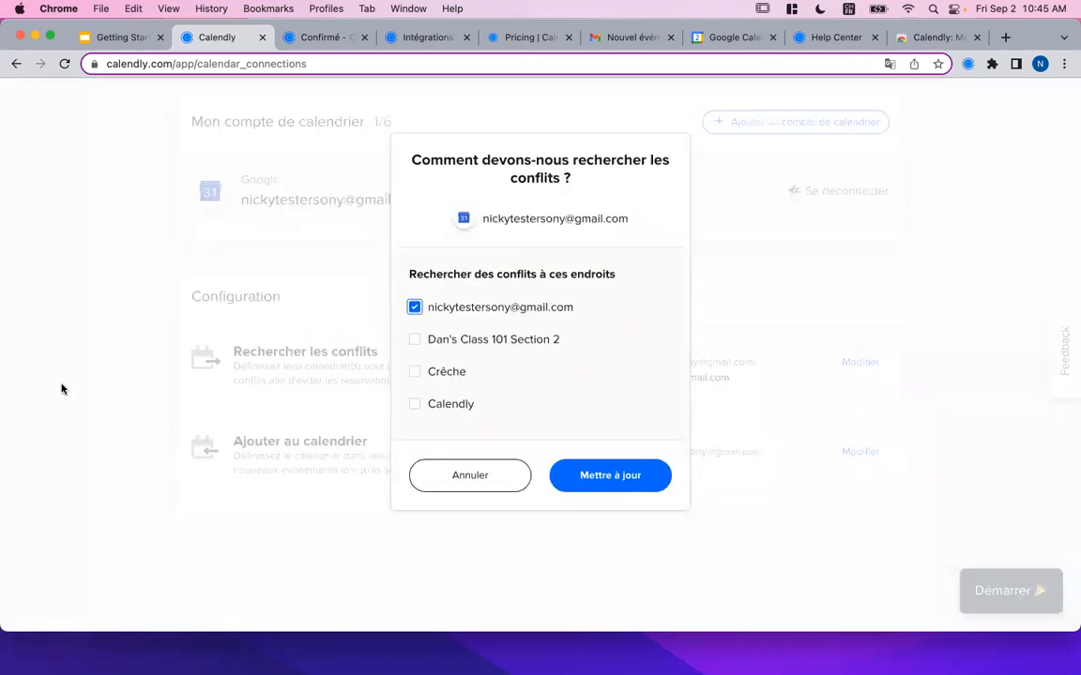
{"action": "left_click", "coordinate": [483, 480]}
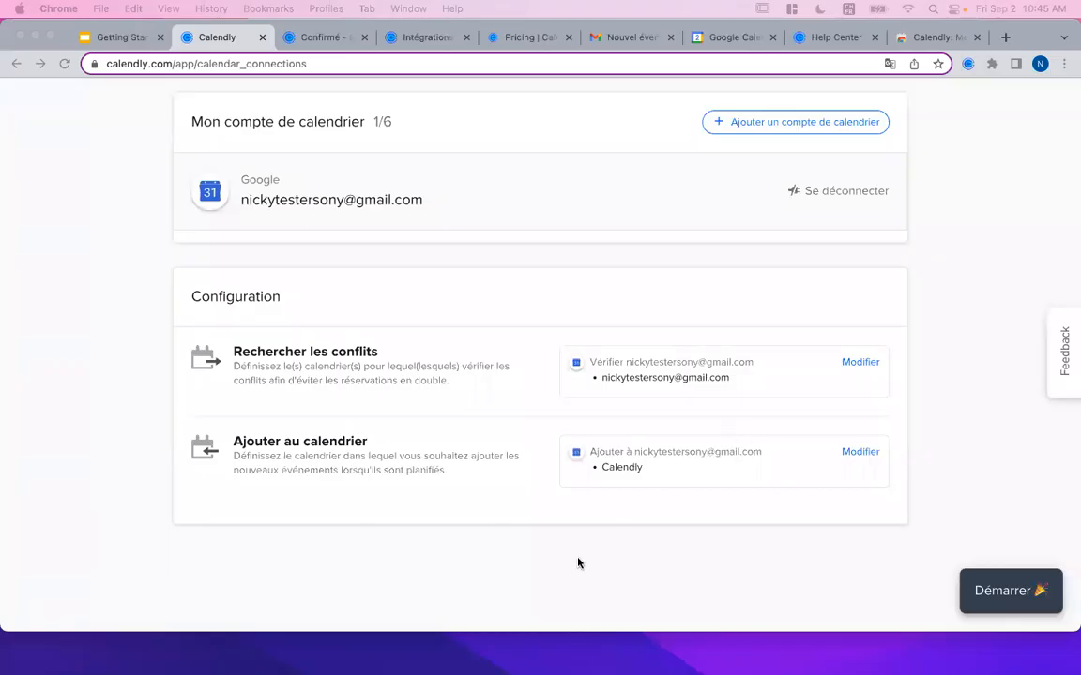
{"action": "scroll", "coordinate": [570, 570], "scroll_direction": "up", "scroll_amount": 1}
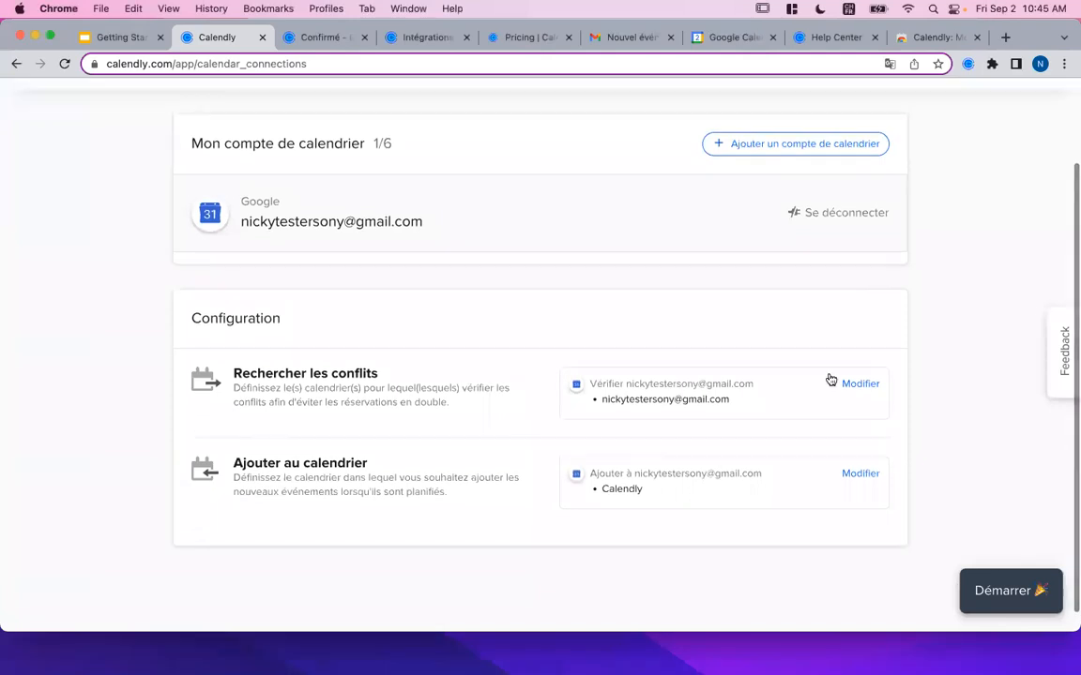
{"action": "left_click", "coordinate": [762, 398]}
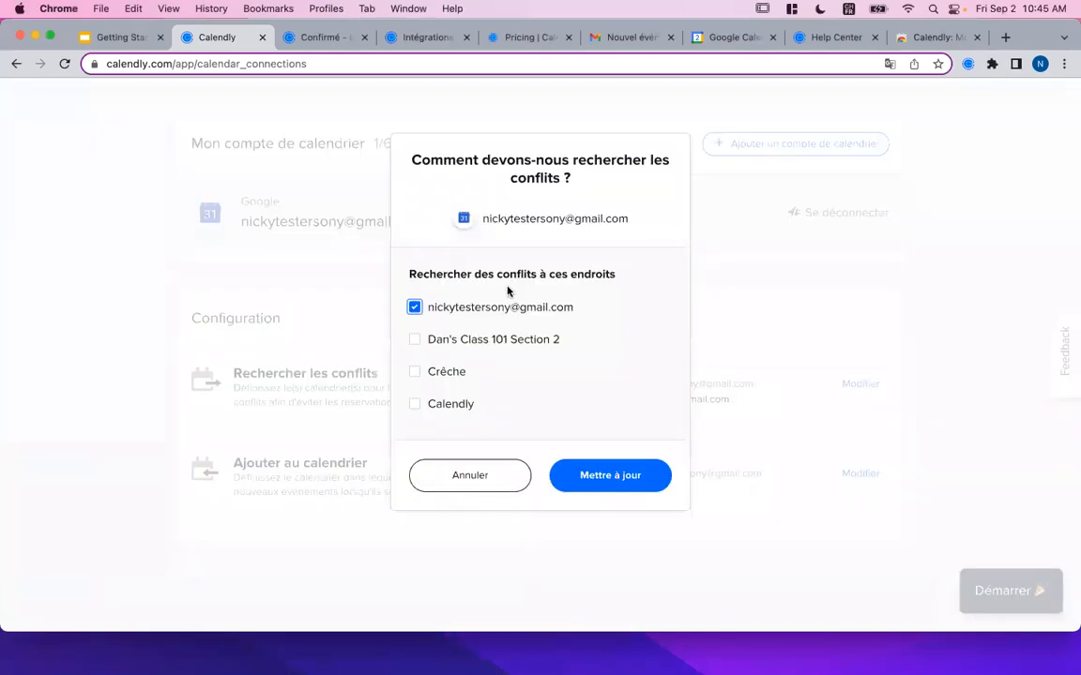
{"action": "left_click", "coordinate": [453, 469]}
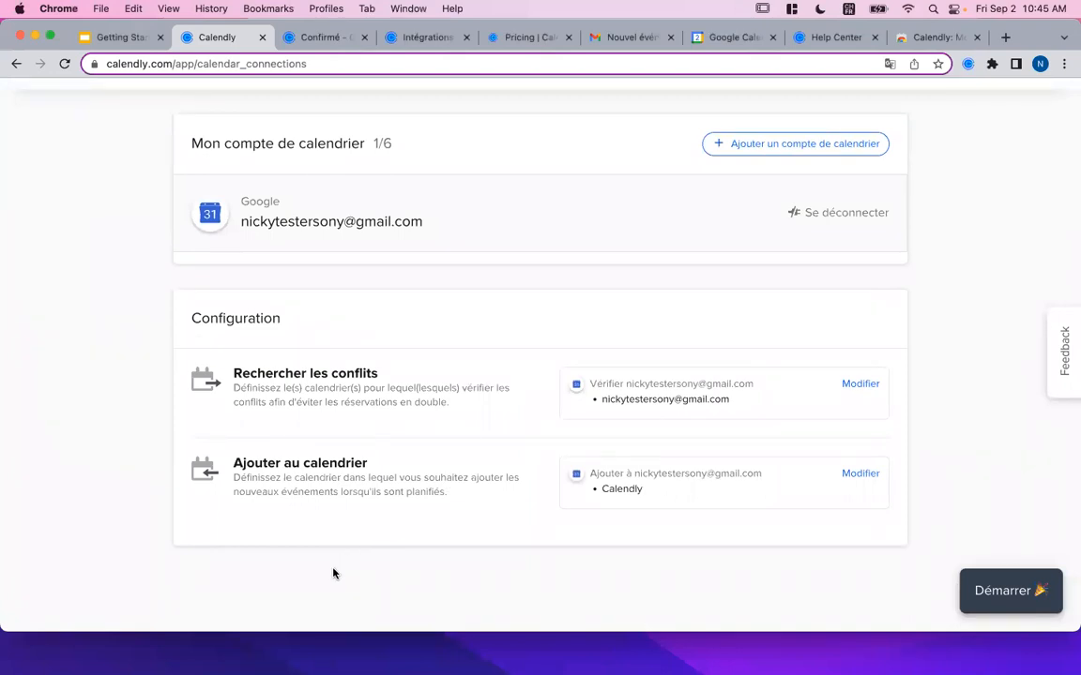
Step: Switch to Google Slides, present from "Connectez votre calendrier" to the "Créez votre premier événement personnalisé" slide, and exit the slideshow
{"action": "left_click", "coordinate": [116, 38]}
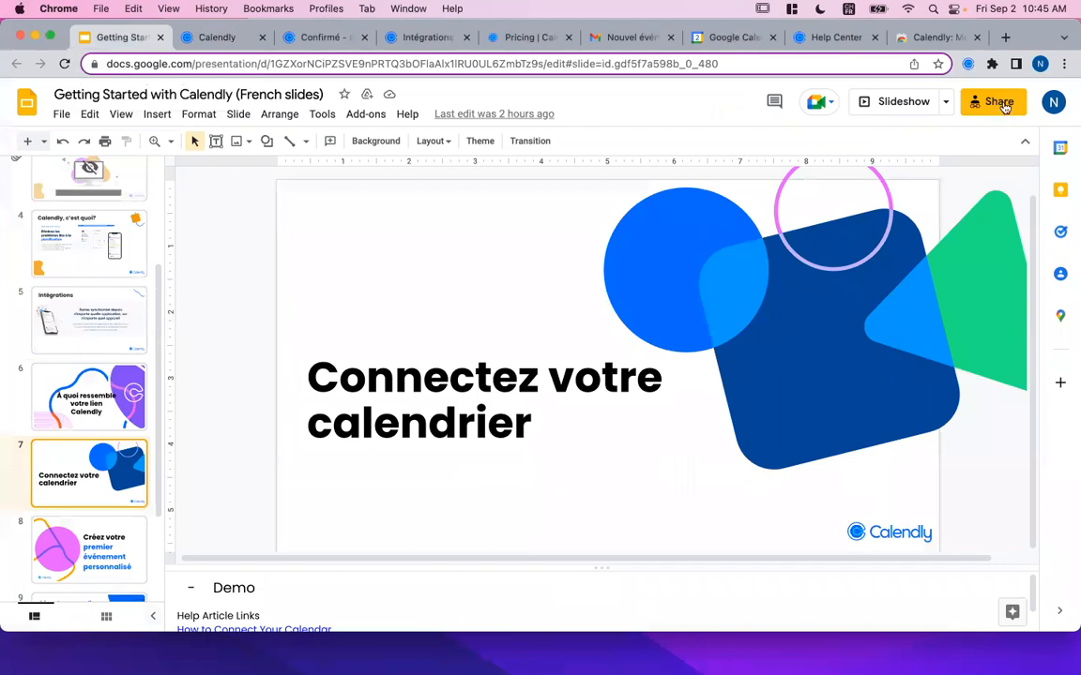
{"action": "left_click", "coordinate": [890, 102]}
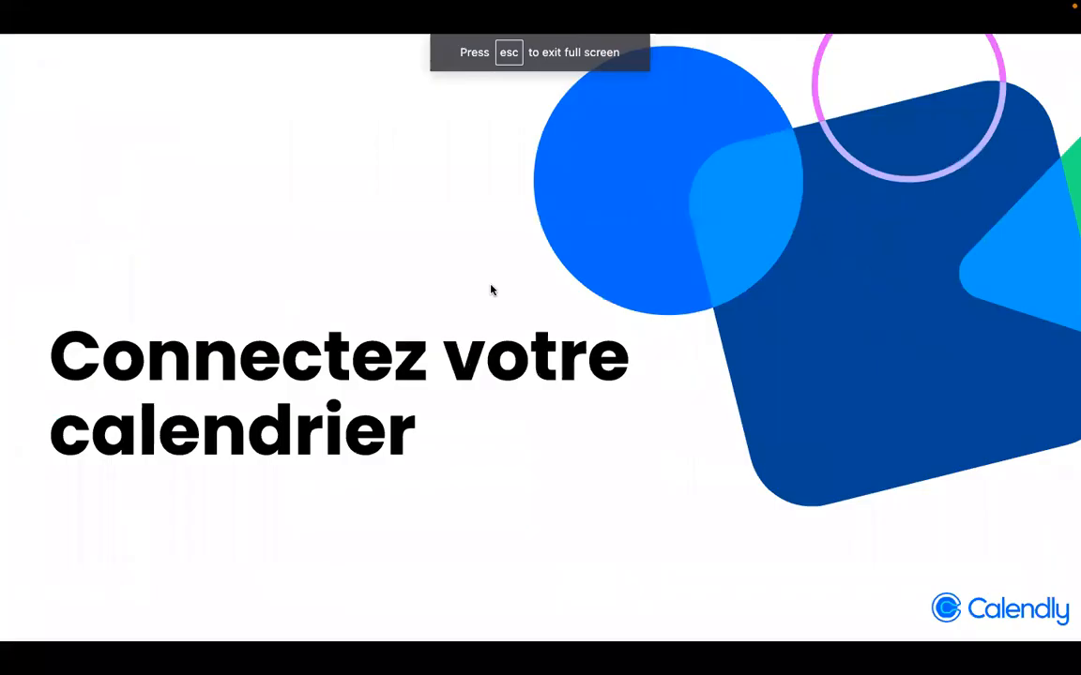
{"action": "left_click", "coordinate": [491, 289]}
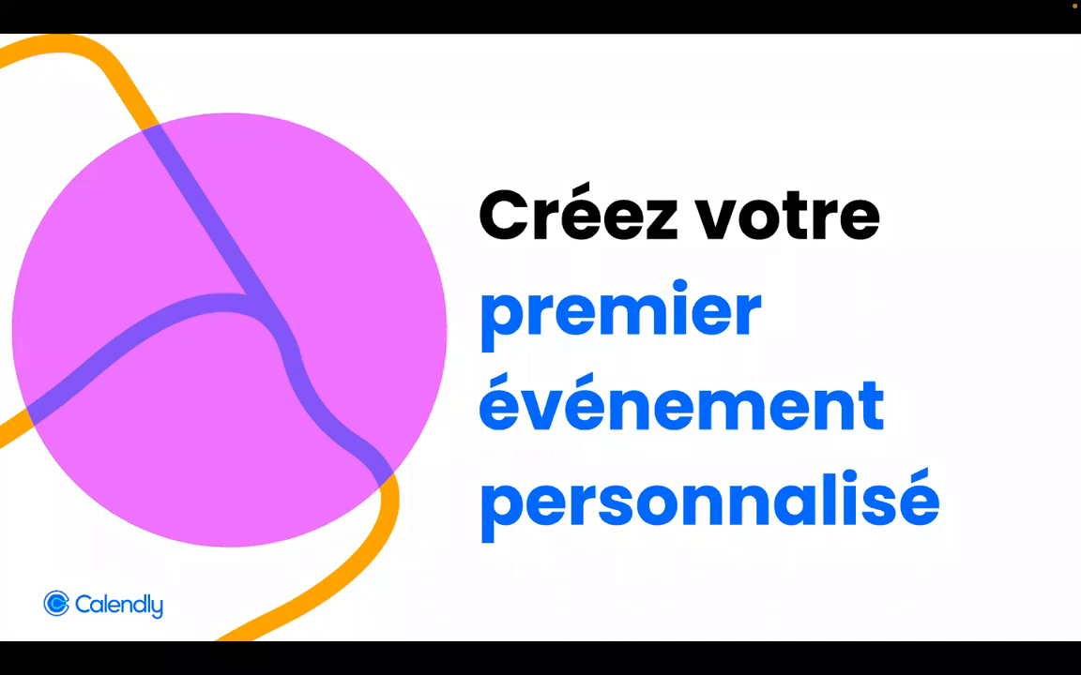
{"action": "key", "text": "Escape"}
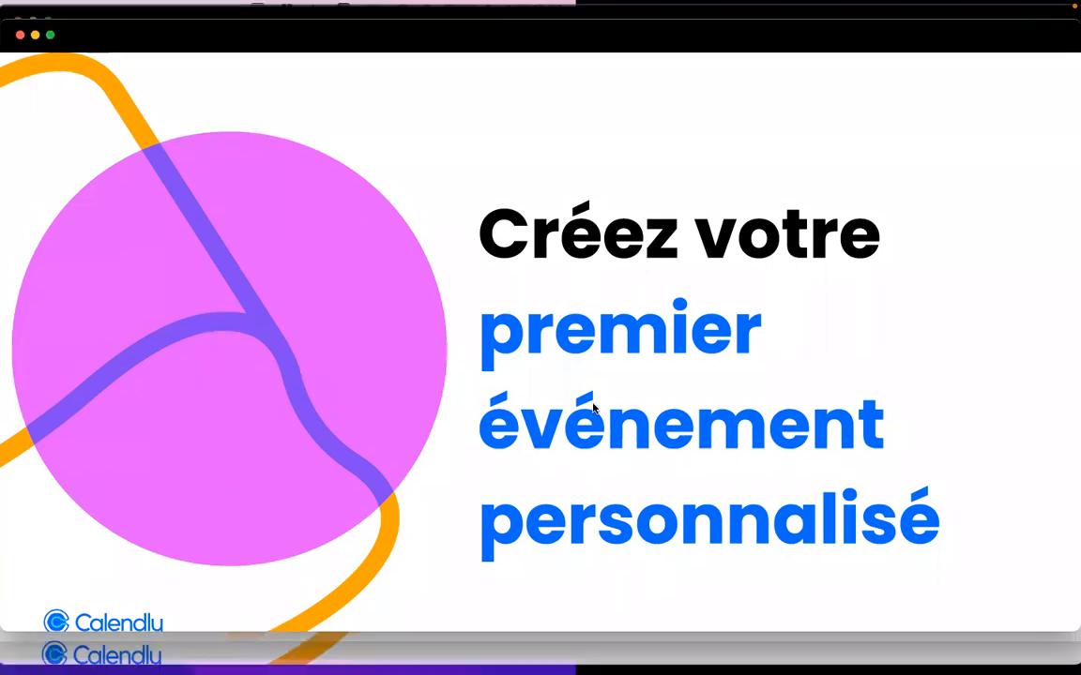
Step: Switch back to Calendly and delete the Session Portrait Chat event type from the home page's event types
{"action": "left_click", "coordinate": [224, 42]}
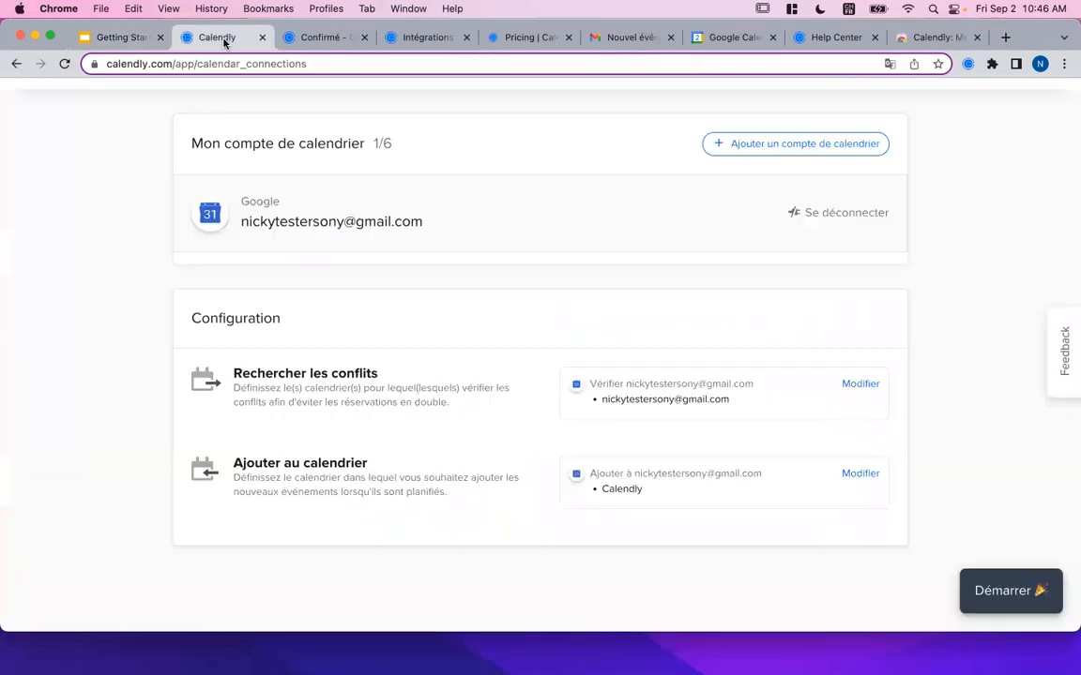
{"action": "scroll", "coordinate": [233, 376], "scroll_direction": "up", "scroll_amount": 3}
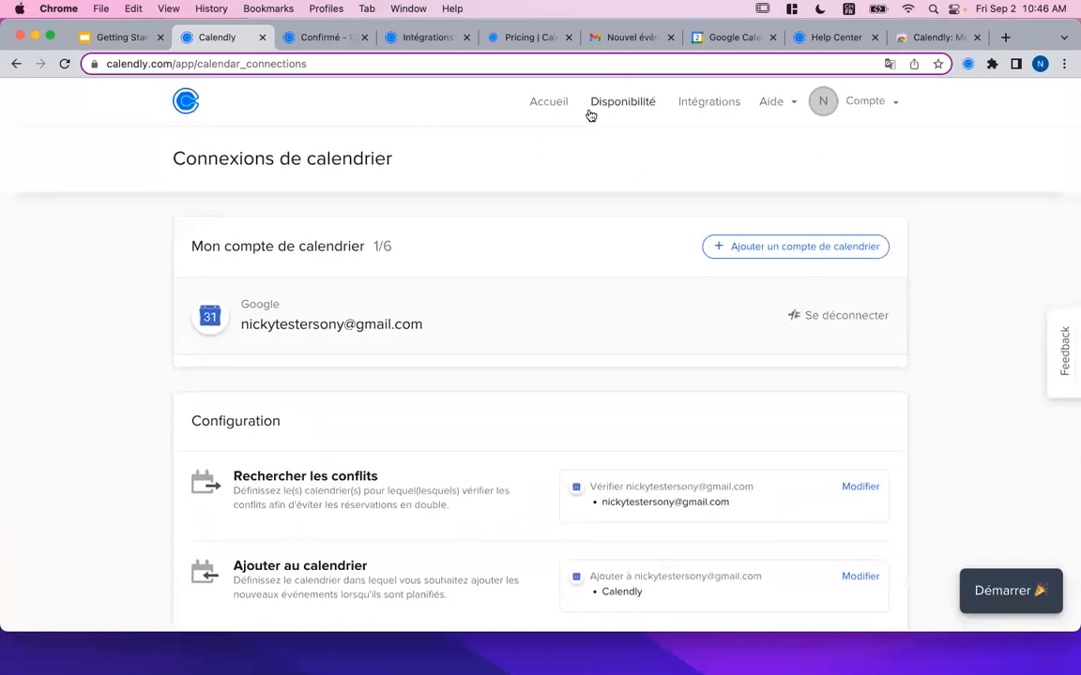
{"action": "left_click", "coordinate": [559, 103]}
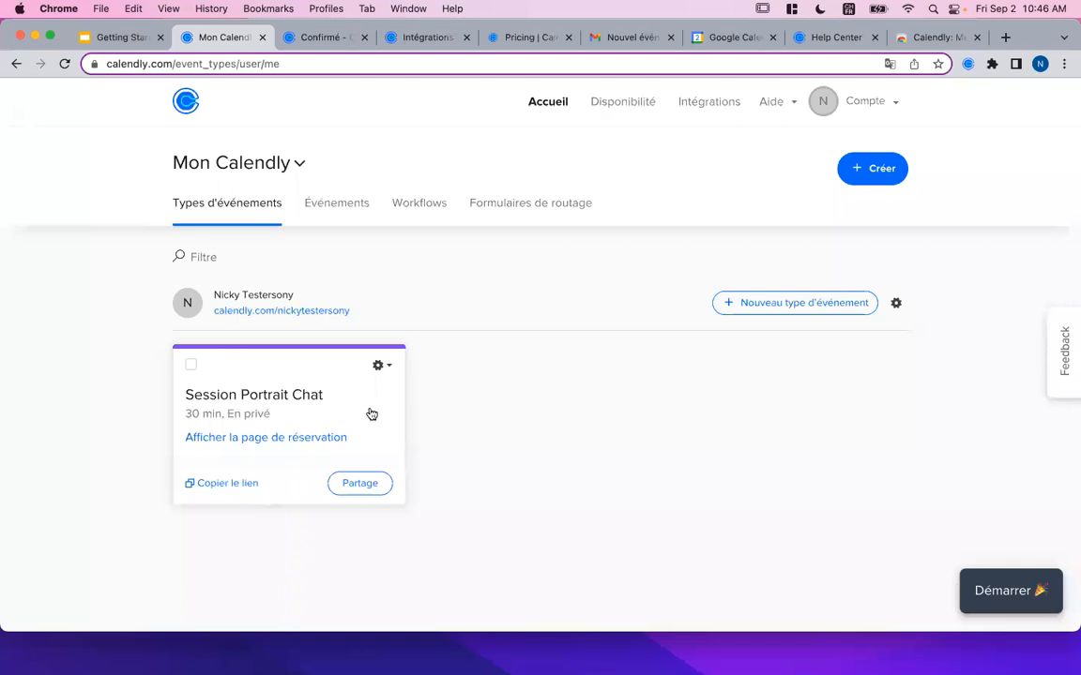
{"action": "left_click", "coordinate": [380, 367]}
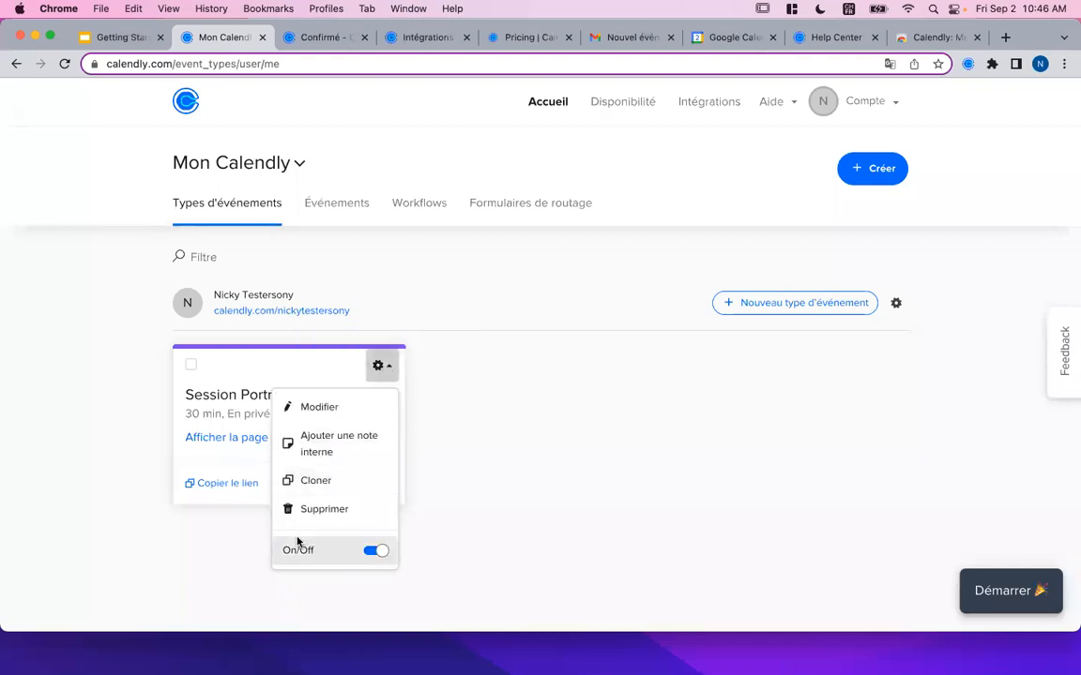
{"action": "left_click", "coordinate": [314, 510]}
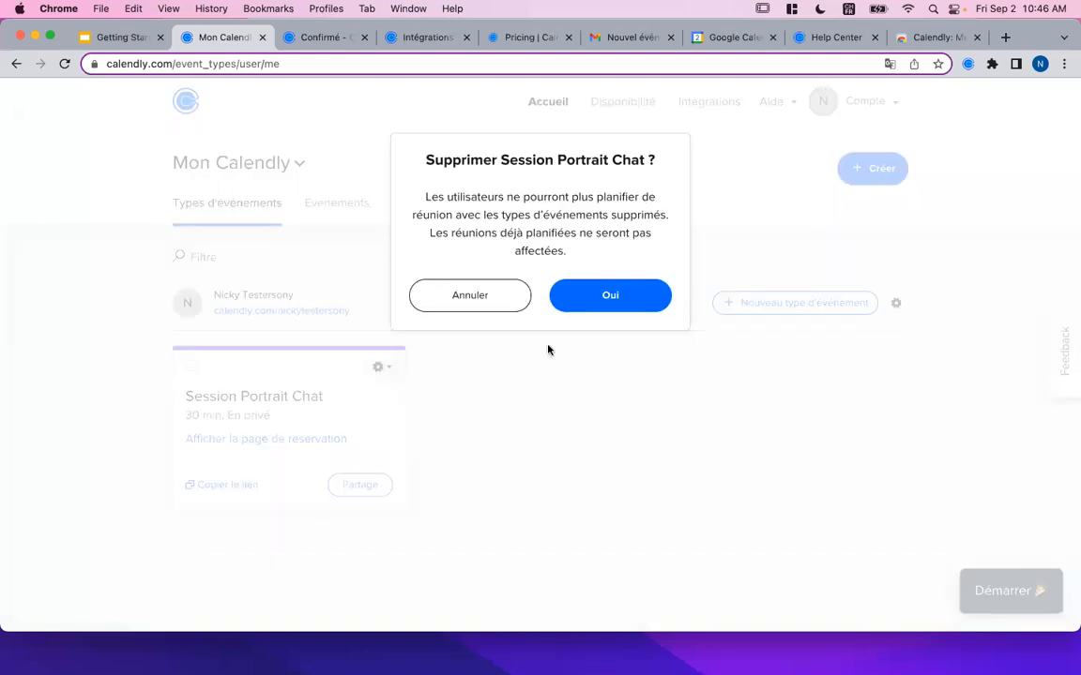
{"action": "left_click", "coordinate": [647, 304]}
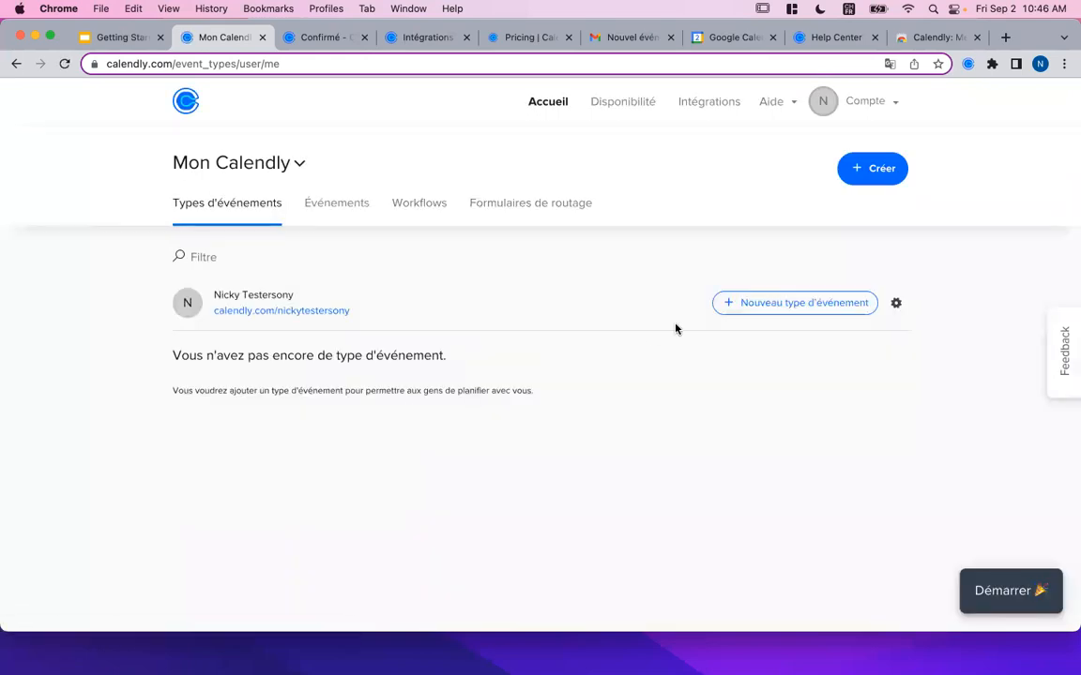
Step: Start a new event type and review the available formats, from En privé and Groupe to Réunion ponctuelle and Sondage de réunion
{"action": "left_click", "coordinate": [760, 306]}
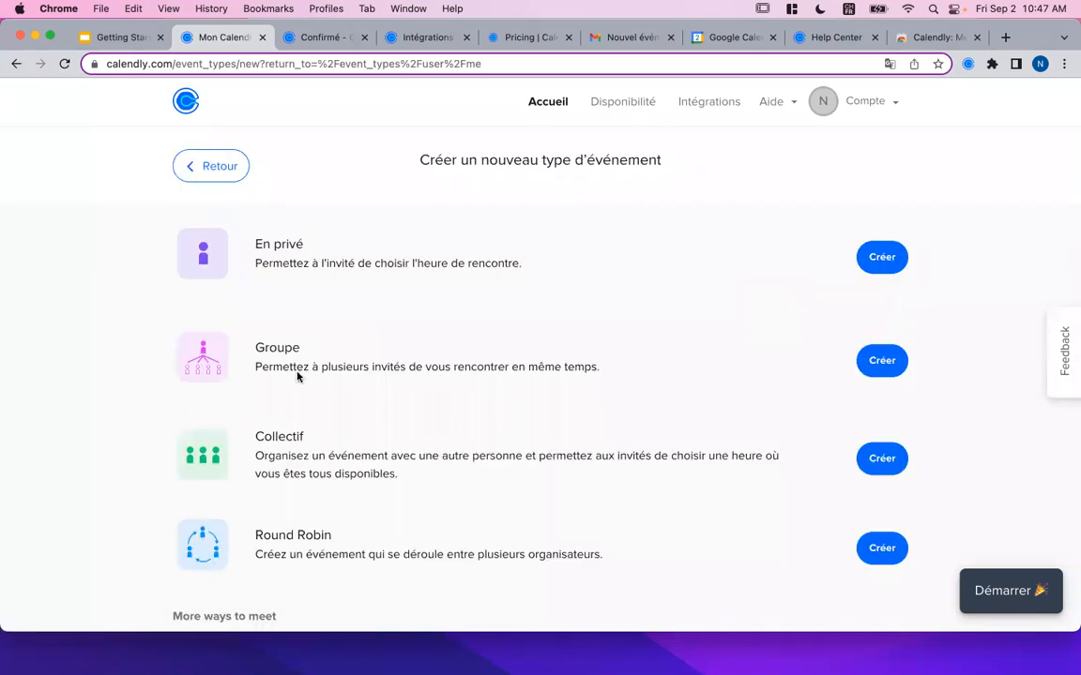
{"action": "scroll", "coordinate": [299, 374], "scroll_direction": "down", "scroll_amount": 1}
{"action": "scroll", "coordinate": [297, 376], "scroll_direction": "down", "scroll_amount": 3}
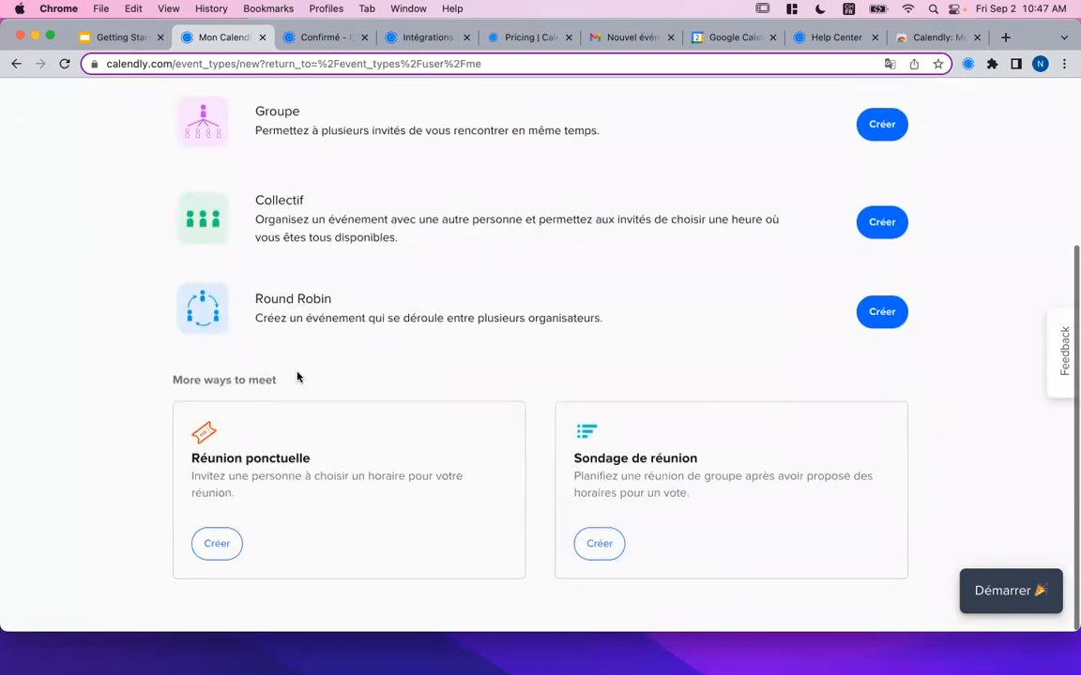
{"action": "scroll", "coordinate": [297, 376], "scroll_direction": "up", "scroll_amount": 5}
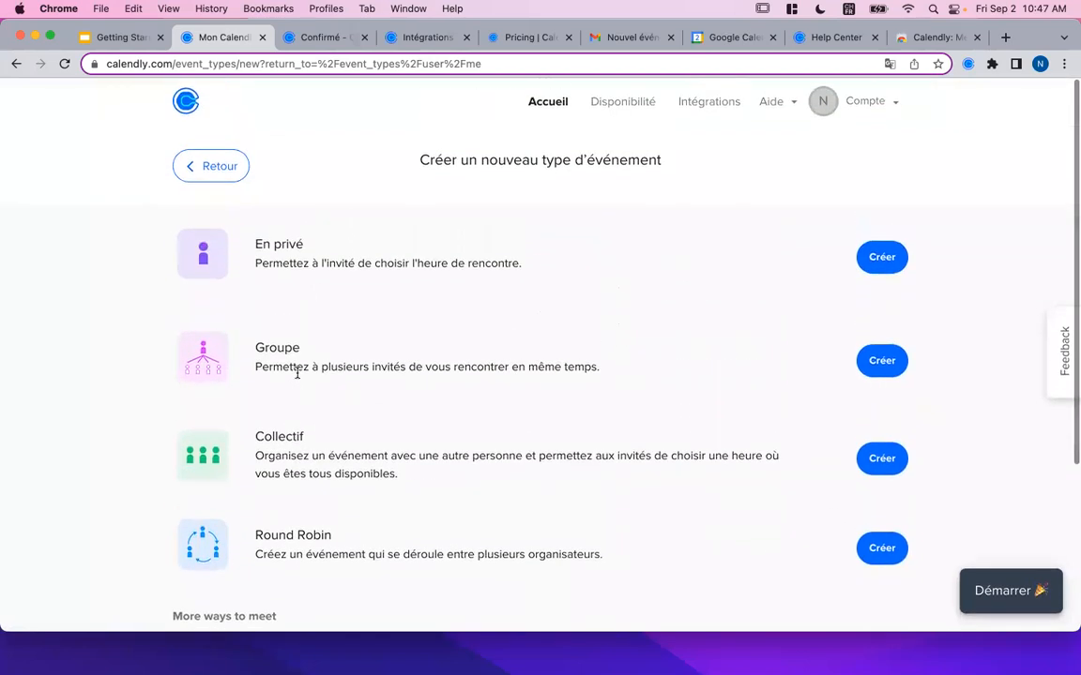
{"action": "left_click_drag", "start_coordinate": [256, 244], "coordinate": [326, 244]}
{"action": "left_click", "coordinate": [325, 246]}
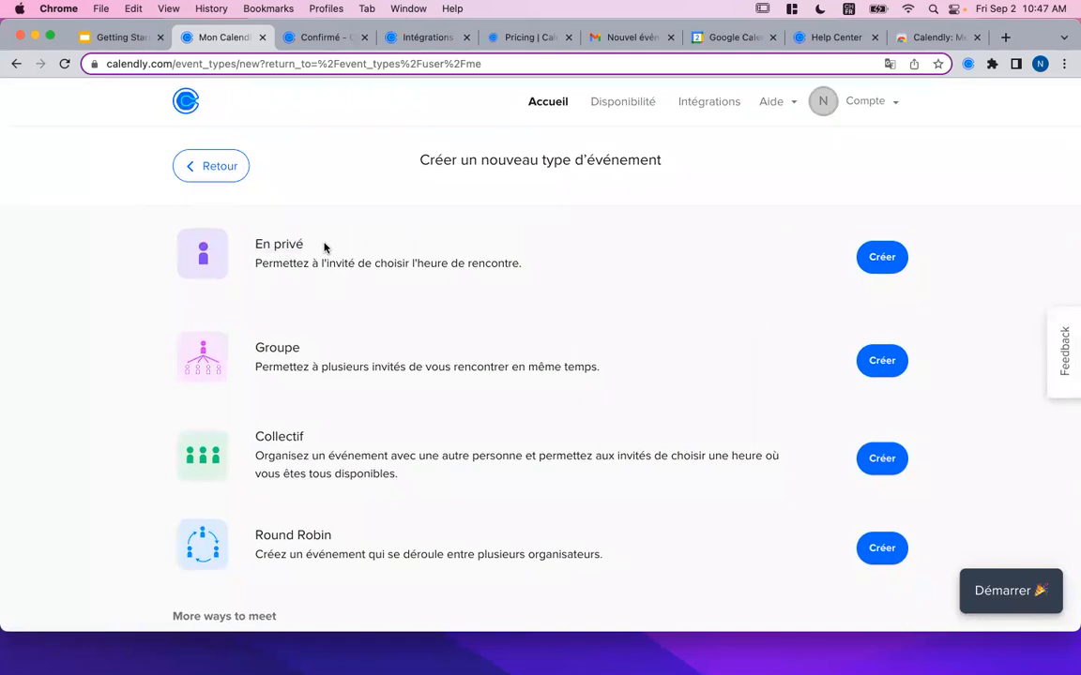
{"action": "left_click_drag", "start_coordinate": [255, 347], "coordinate": [341, 348]}
{"action": "left_click", "coordinate": [341, 348]}
{"action": "scroll", "coordinate": [236, 379], "scroll_direction": "down", "scroll_amount": 2}
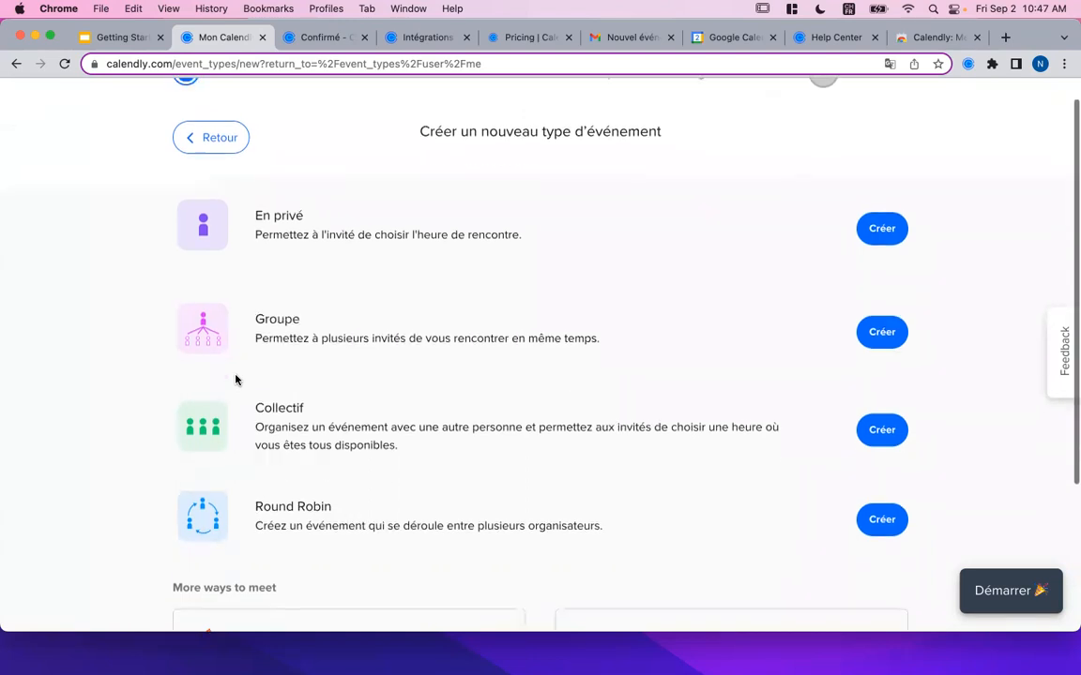
{"action": "scroll", "coordinate": [235, 379], "scroll_direction": "down", "scroll_amount": 1}
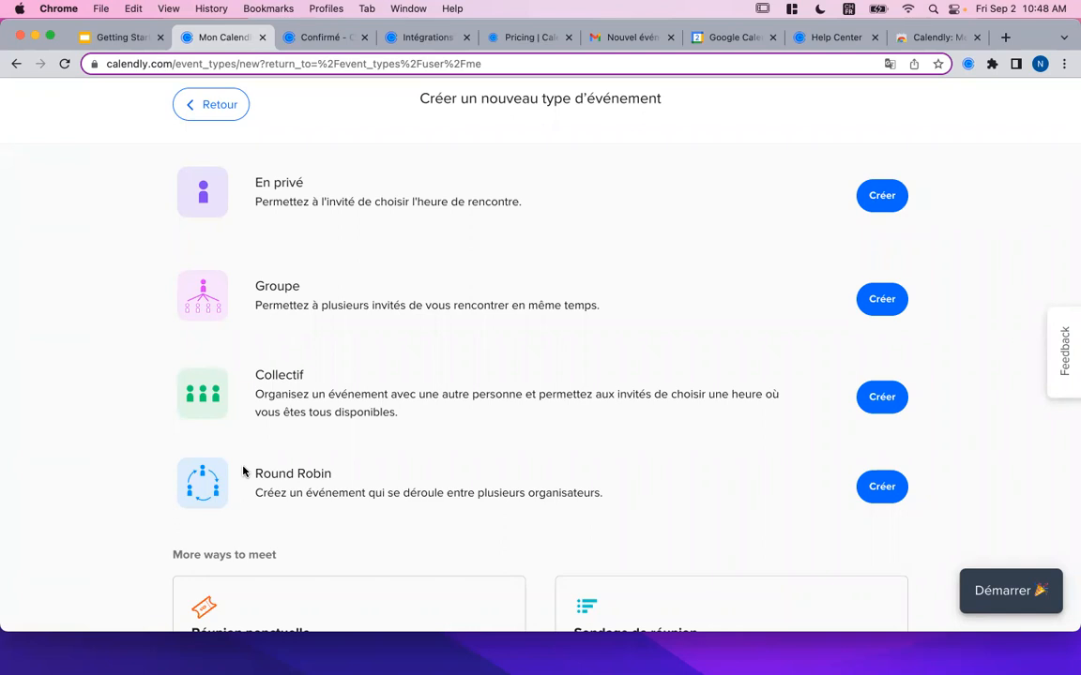
{"action": "scroll", "coordinate": [243, 471], "scroll_direction": "up", "scroll_amount": 1}
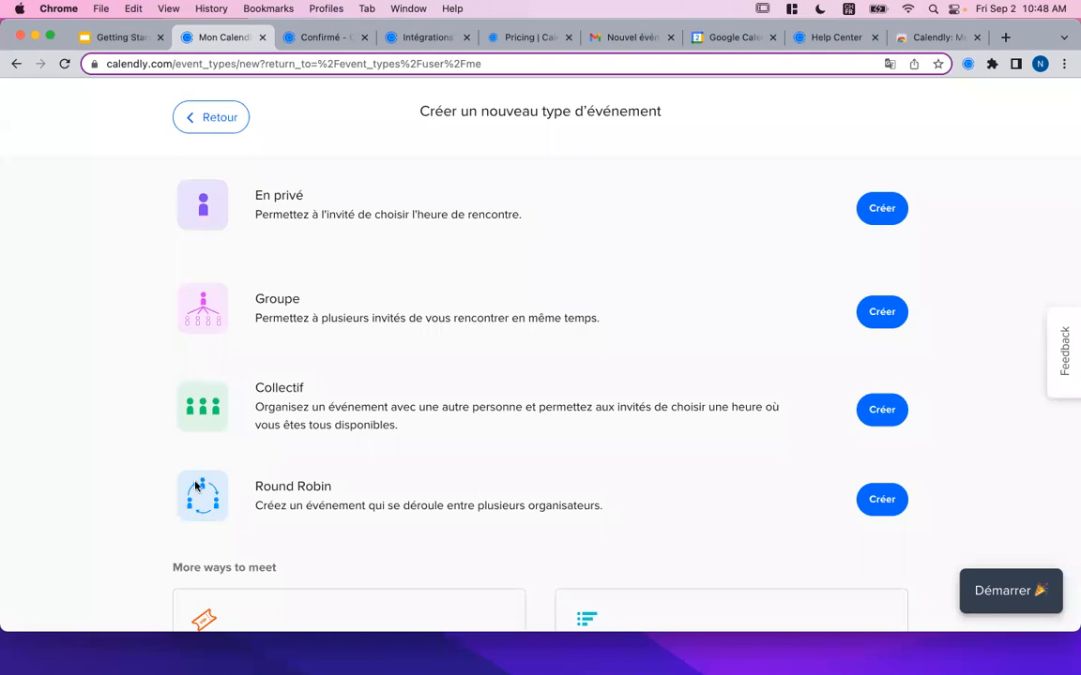
{"action": "scroll", "coordinate": [109, 516], "scroll_direction": "down", "scroll_amount": 3}
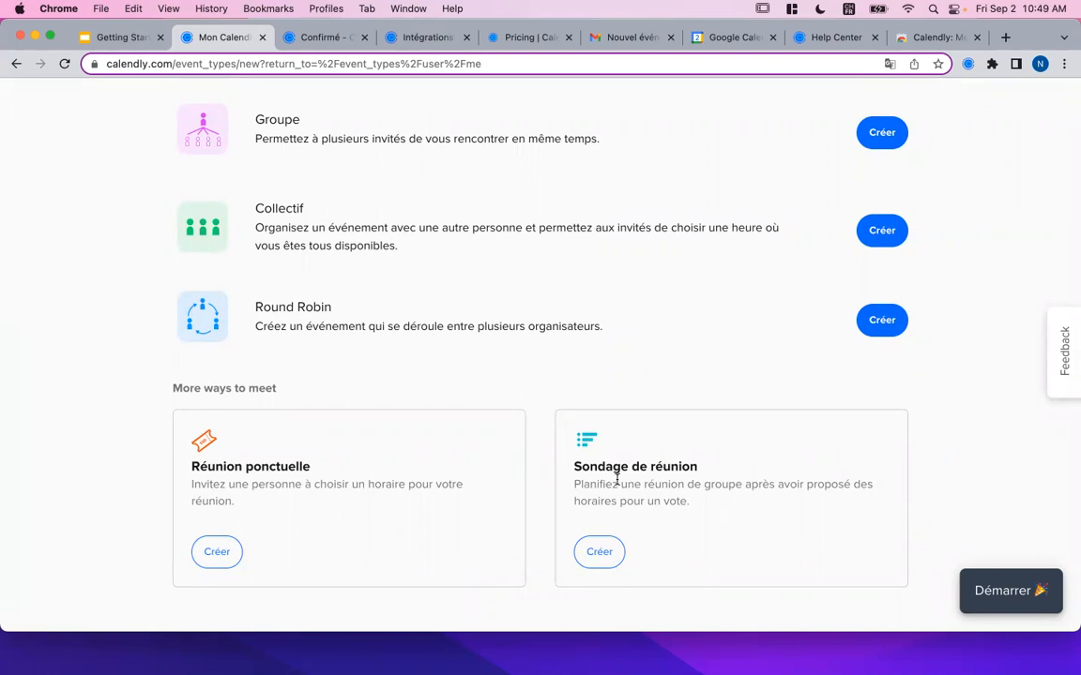
{"action": "scroll", "coordinate": [616, 478], "scroll_direction": "up", "scroll_amount": 5}
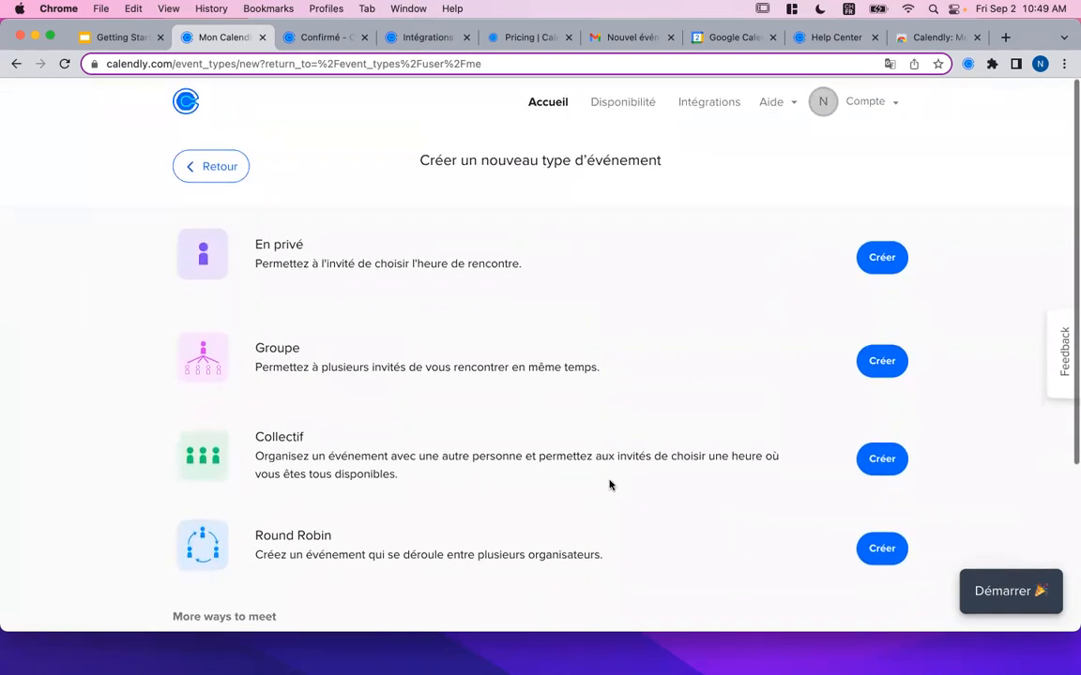
Step: Create an En privé event type and name it Session Portrait Chat
{"action": "left_click", "coordinate": [878, 261]}
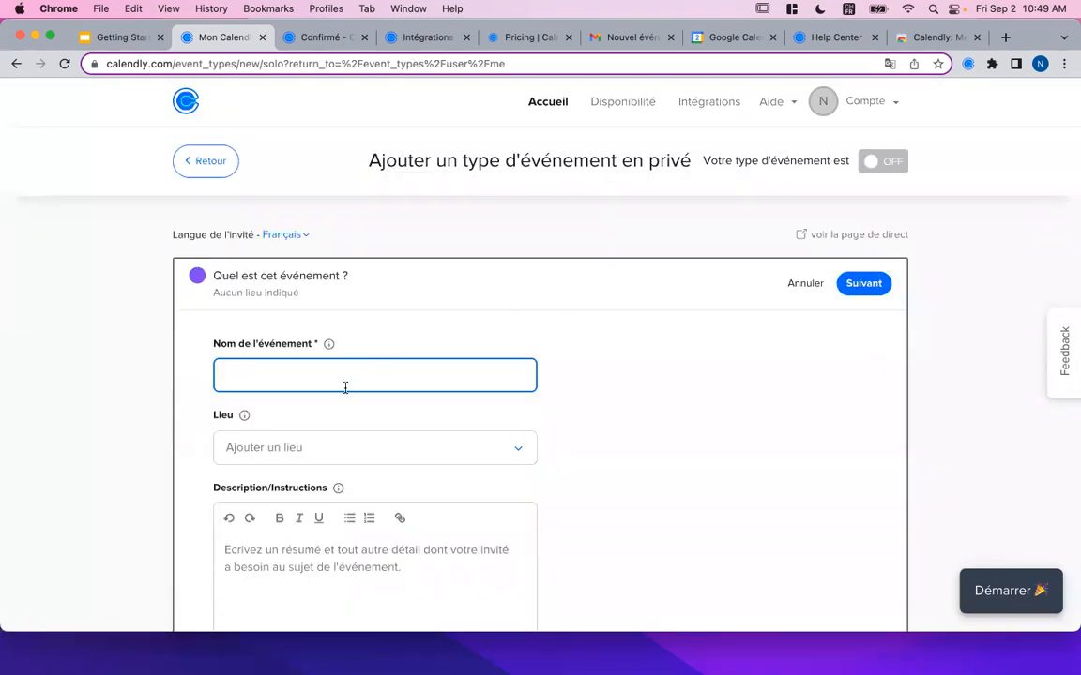
{"action": "type", "text": "Session "}
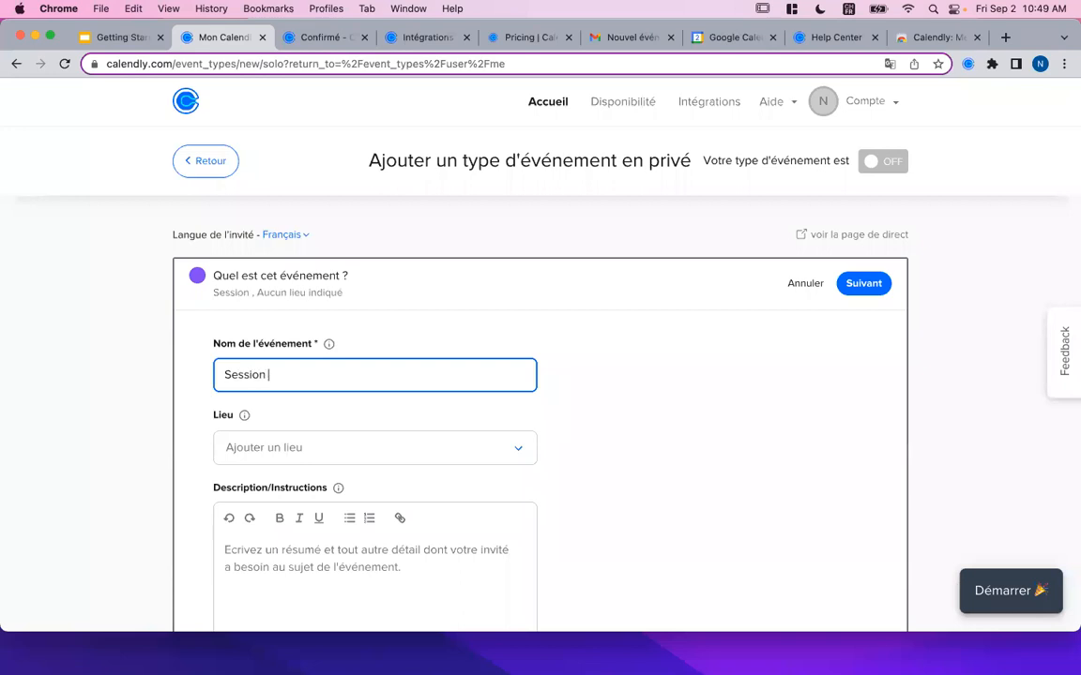
{"action": "type", "text": "Portrait Chat"}
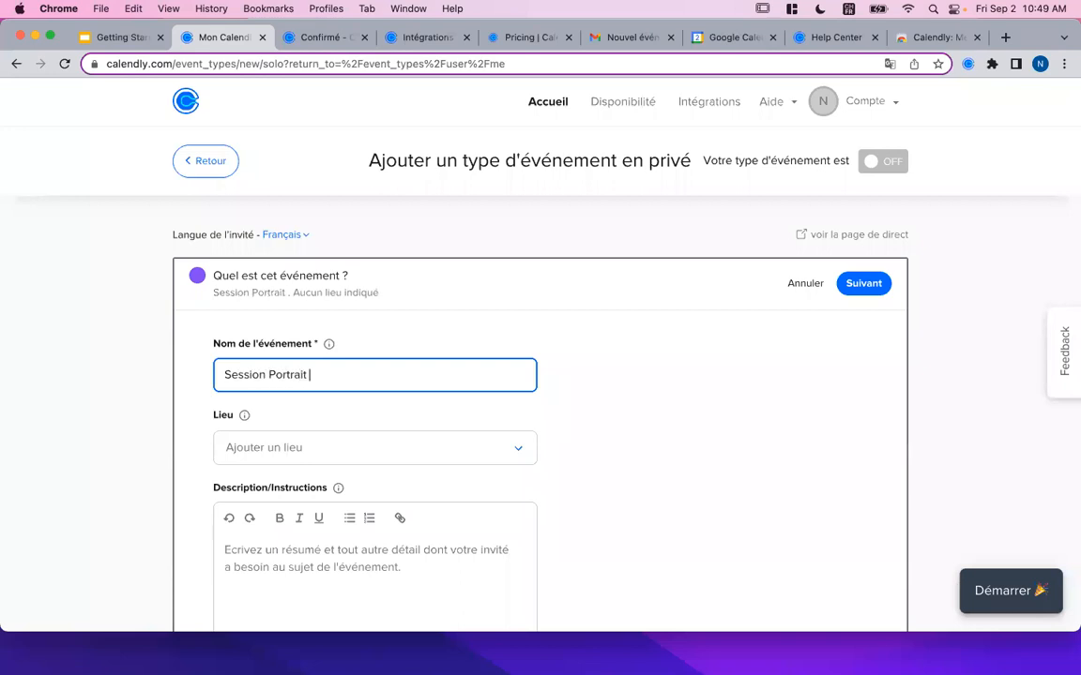
Step: Review the location options for the event and set its location to Zoom
{"action": "left_click", "coordinate": [366, 456]}
{"action": "scroll", "coordinate": [272, 502], "scroll_direction": "down", "scroll_amount": 3}
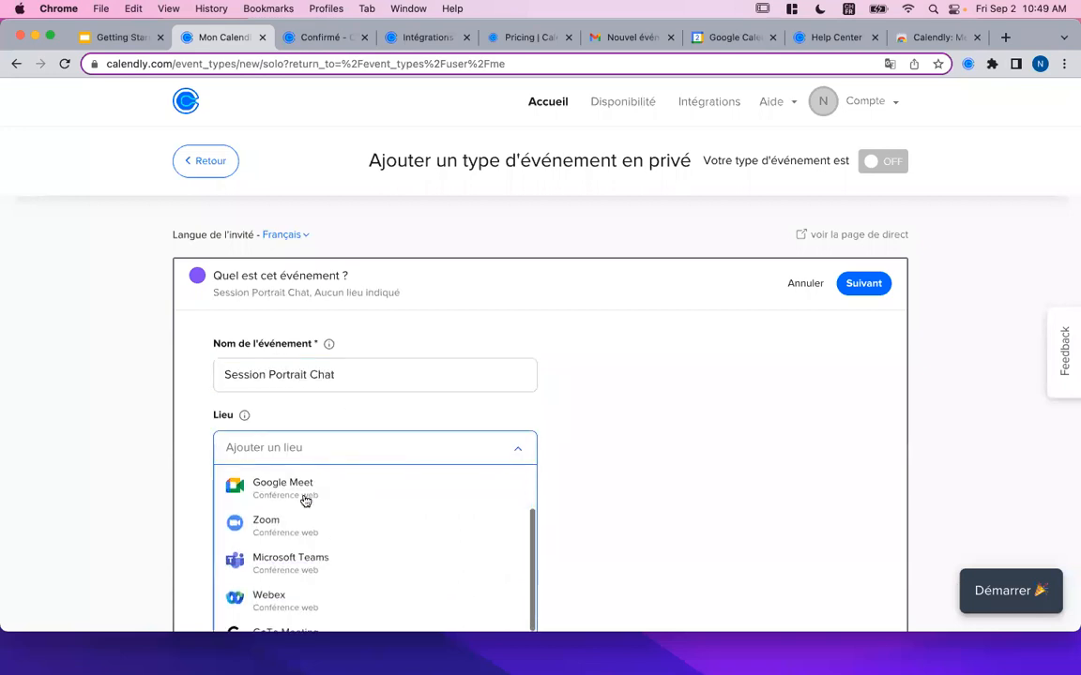
{"action": "scroll", "coordinate": [688, 504], "scroll_direction": "down", "scroll_amount": 3}
{"action": "scroll", "coordinate": [400, 485], "scroll_direction": "down", "scroll_amount": 3}
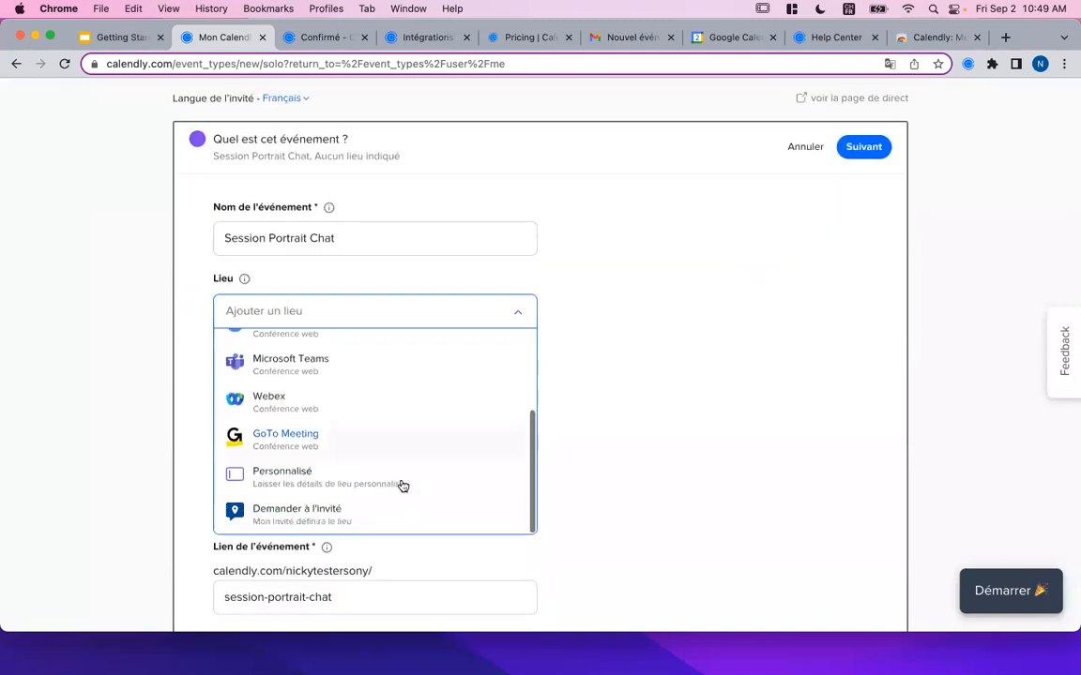
{"action": "scroll", "coordinate": [327, 480], "scroll_direction": "up", "scroll_amount": 5}
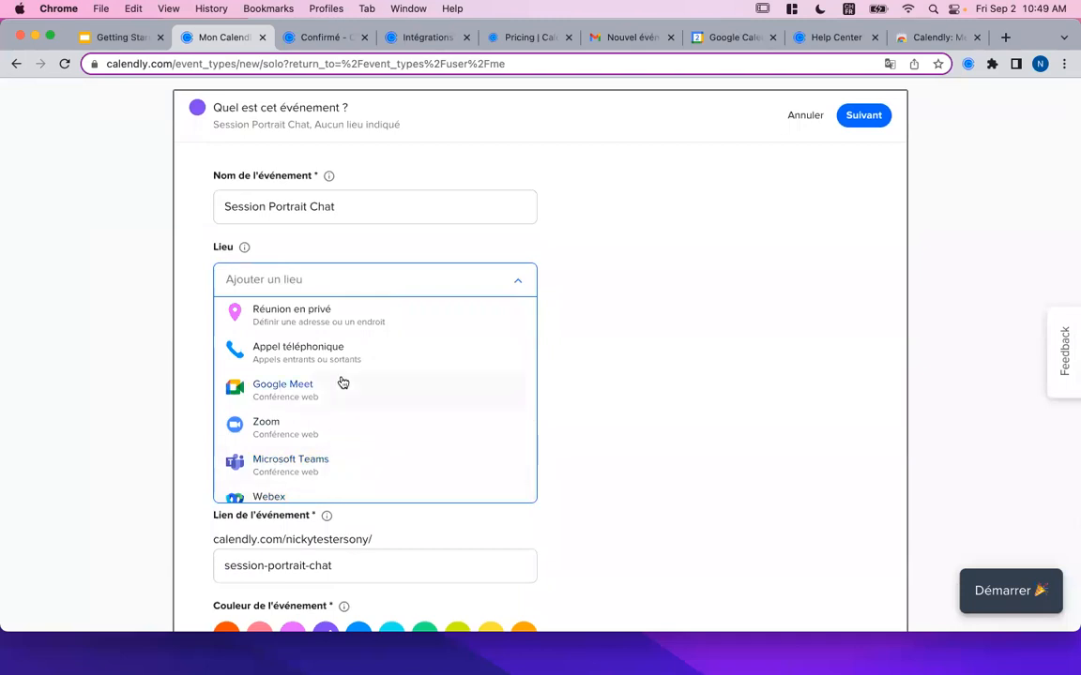
{"action": "left_click", "coordinate": [268, 430]}
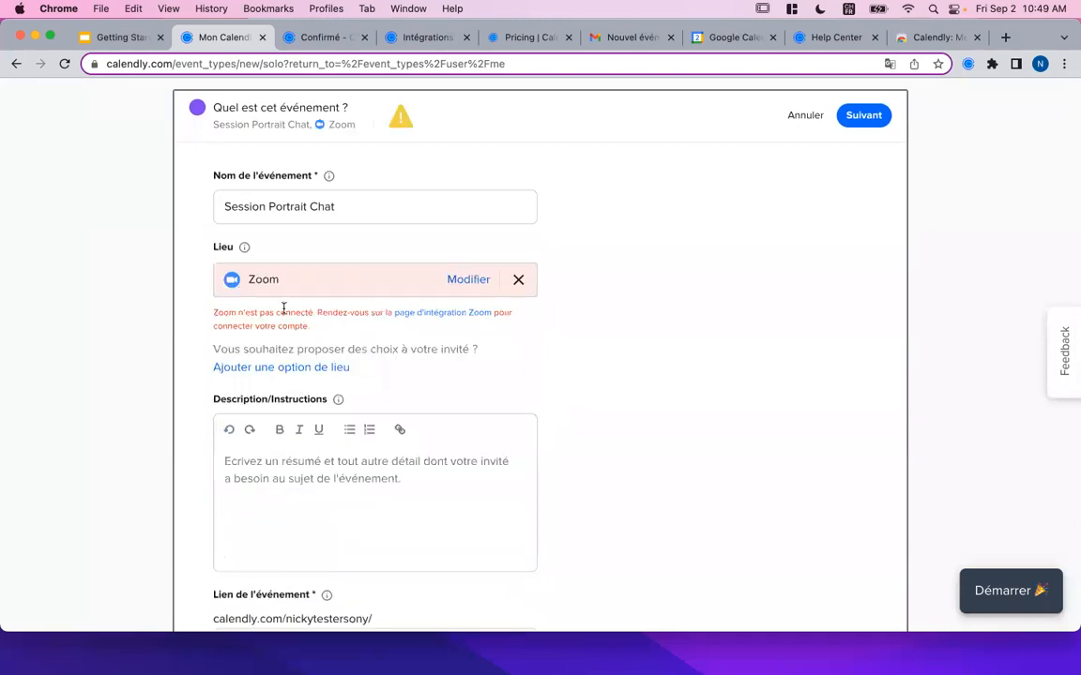
{"action": "scroll", "coordinate": [270, 313], "scroll_direction": "up", "scroll_amount": 3}
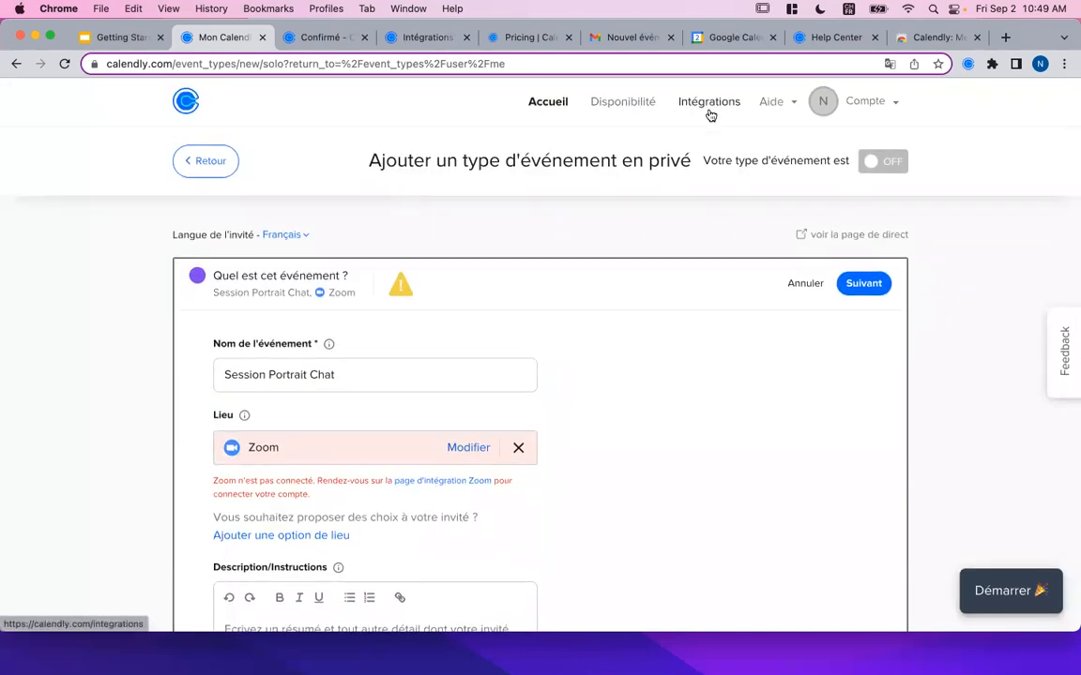
{"action": "scroll", "coordinate": [207, 426], "scroll_direction": "down", "scroll_amount": 3}
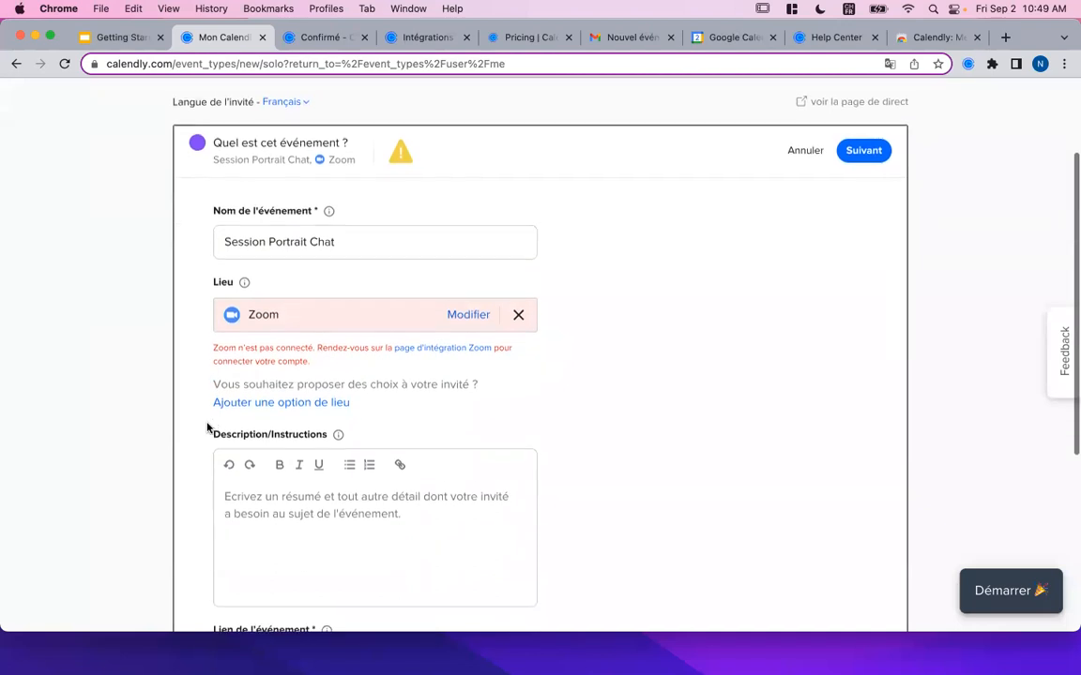
Step: Modify the event's location to Google Meet and update it
{"action": "left_click", "coordinate": [451, 319]}
{"action": "left_click", "coordinate": [590, 214]}
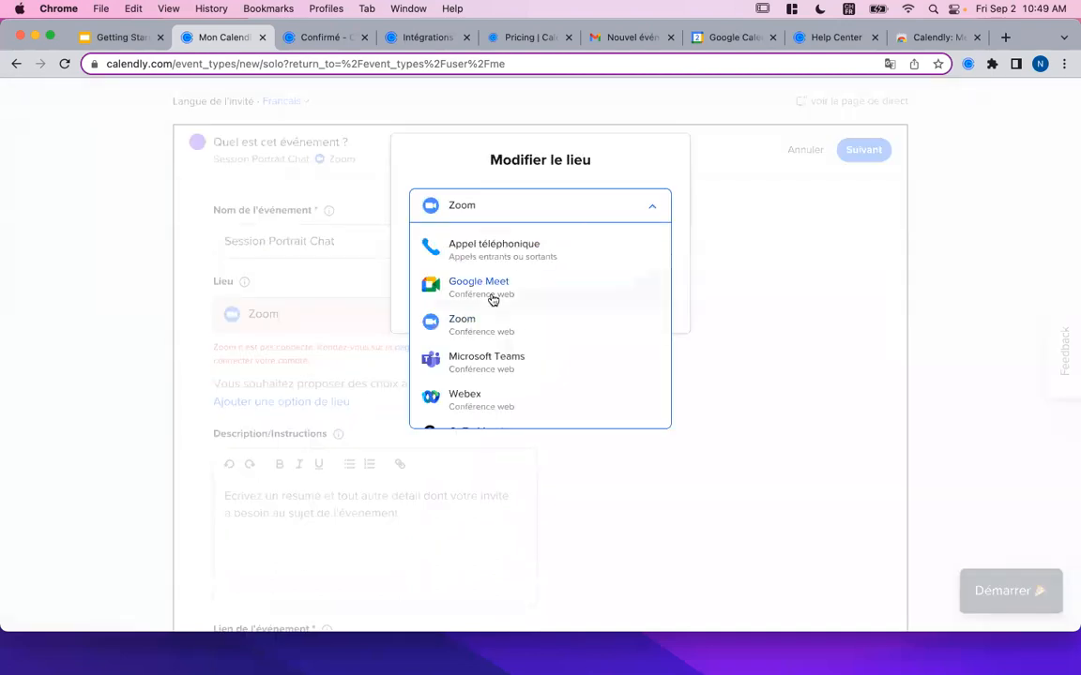
{"action": "left_click", "coordinate": [493, 300]}
{"action": "left_click", "coordinate": [619, 307]}
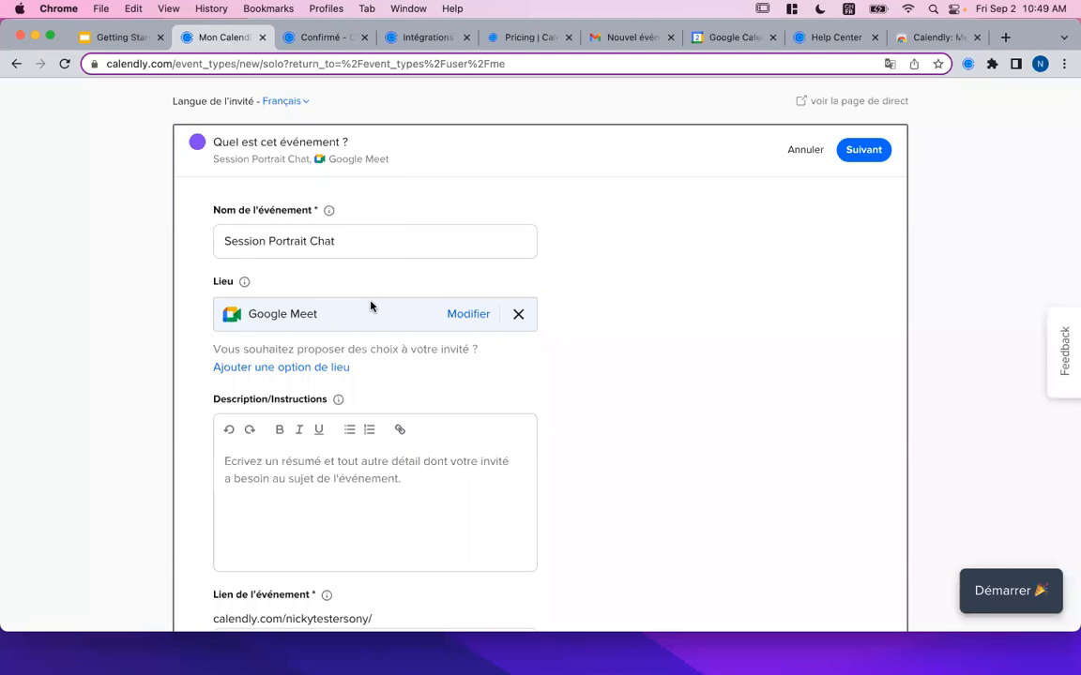
Step: Change the event's location to Réunion en privé at Studio Chaton Ronron and update it
{"action": "left_click", "coordinate": [469, 318]}
{"action": "left_click", "coordinate": [582, 208]}
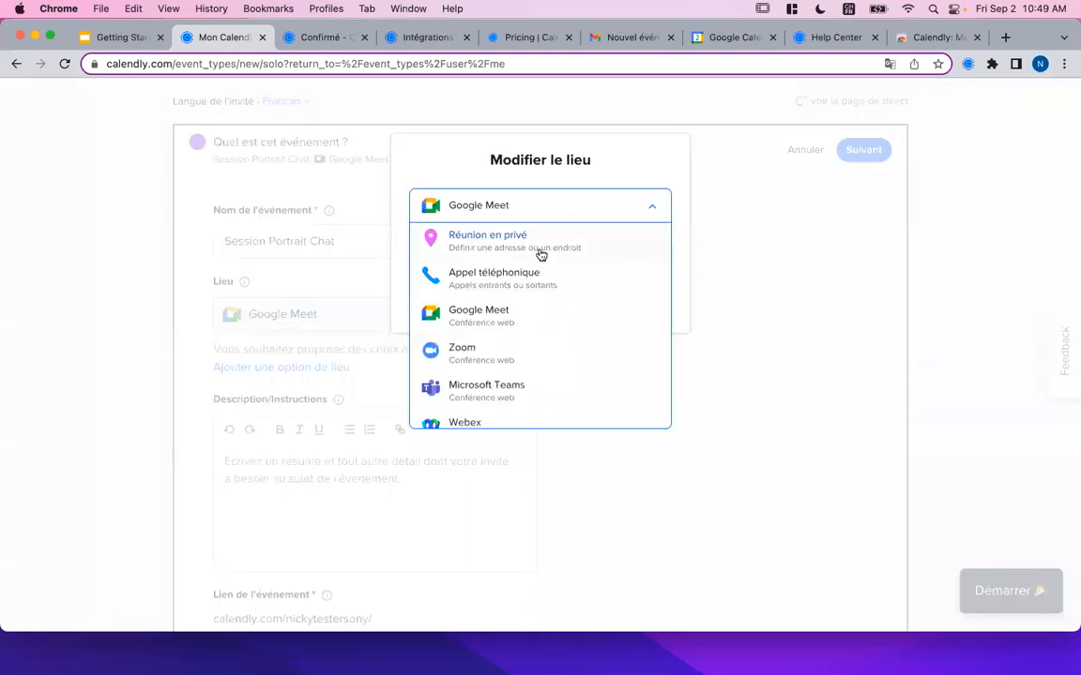
{"action": "left_click", "coordinate": [541, 241]}
{"action": "left_click", "coordinate": [519, 252]}
{"action": "type", "text": "Studio "}
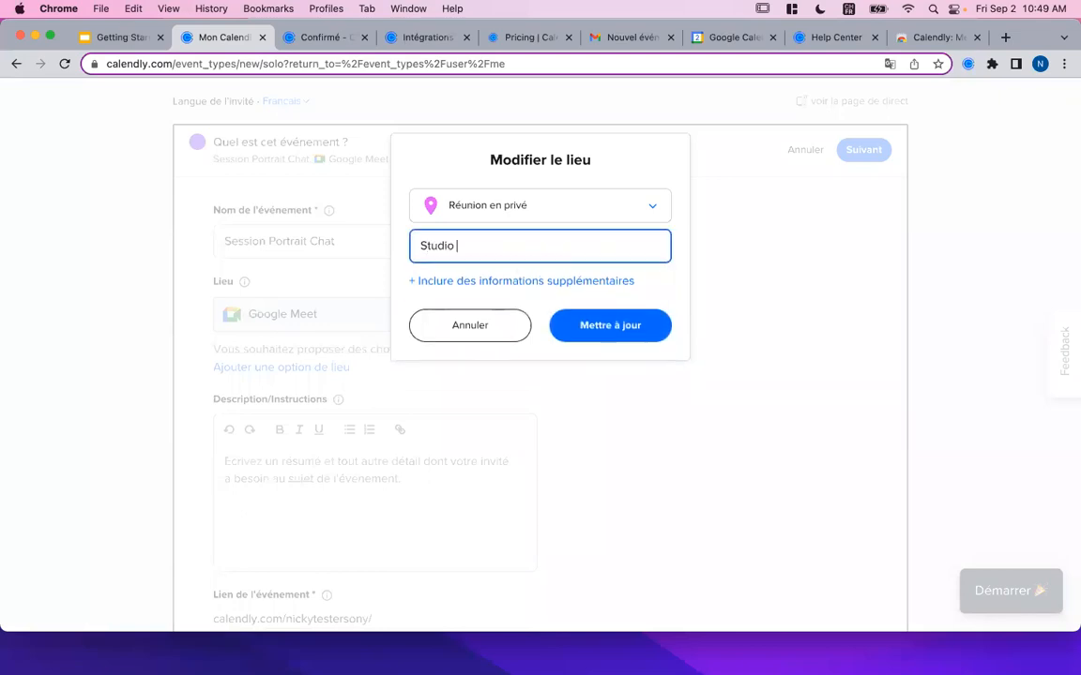
{"action": "type", "text": "Chtton Ronron"}
{"action": "left_click", "coordinate": [626, 325]}
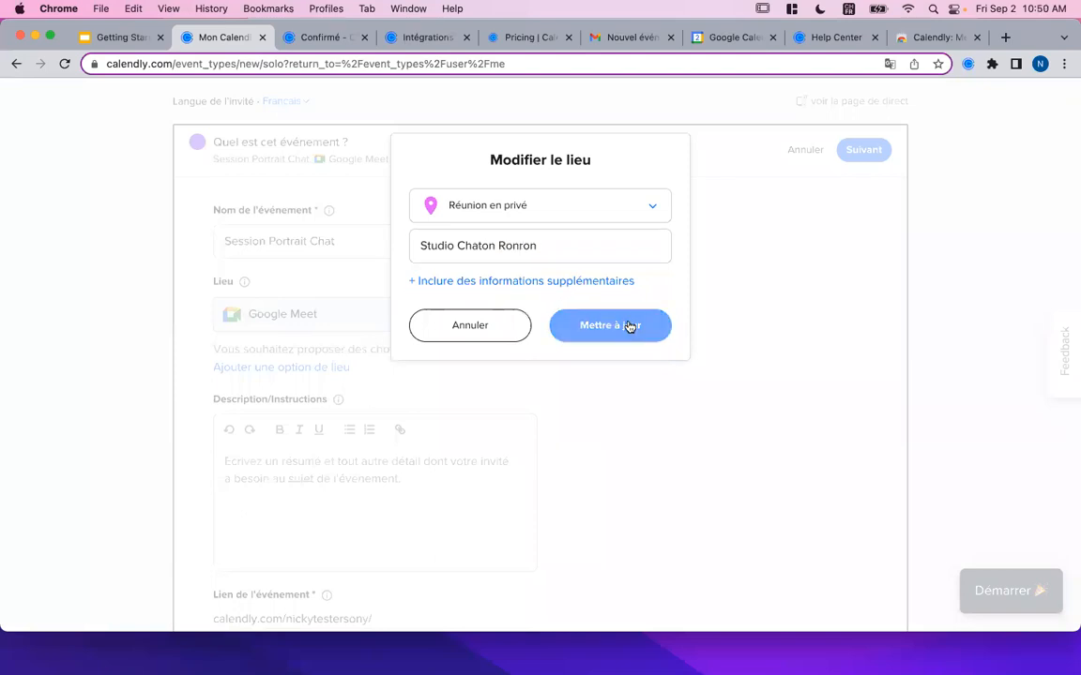
Step: Review the description, event link and colour without changing them, and continue to the booking-time settings
{"action": "left_click", "coordinate": [354, 487]}
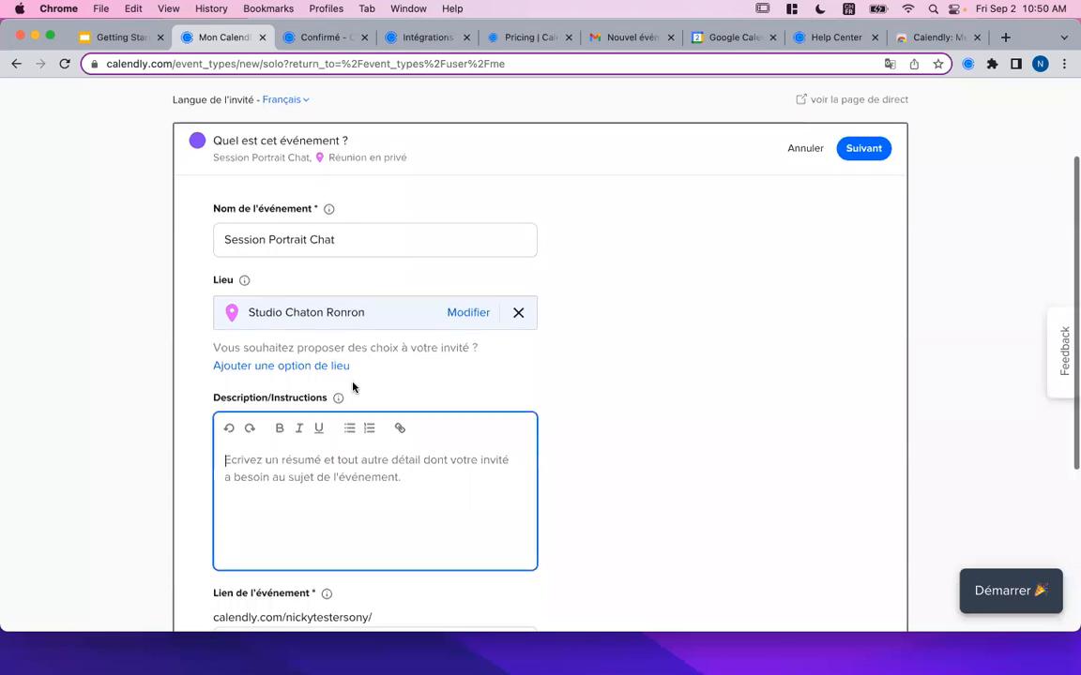
{"action": "scroll", "coordinate": [352, 386], "scroll_direction": "down", "scroll_amount": 5}
{"action": "left_click_drag", "start_coordinate": [333, 373], "coordinate": [168, 376]}
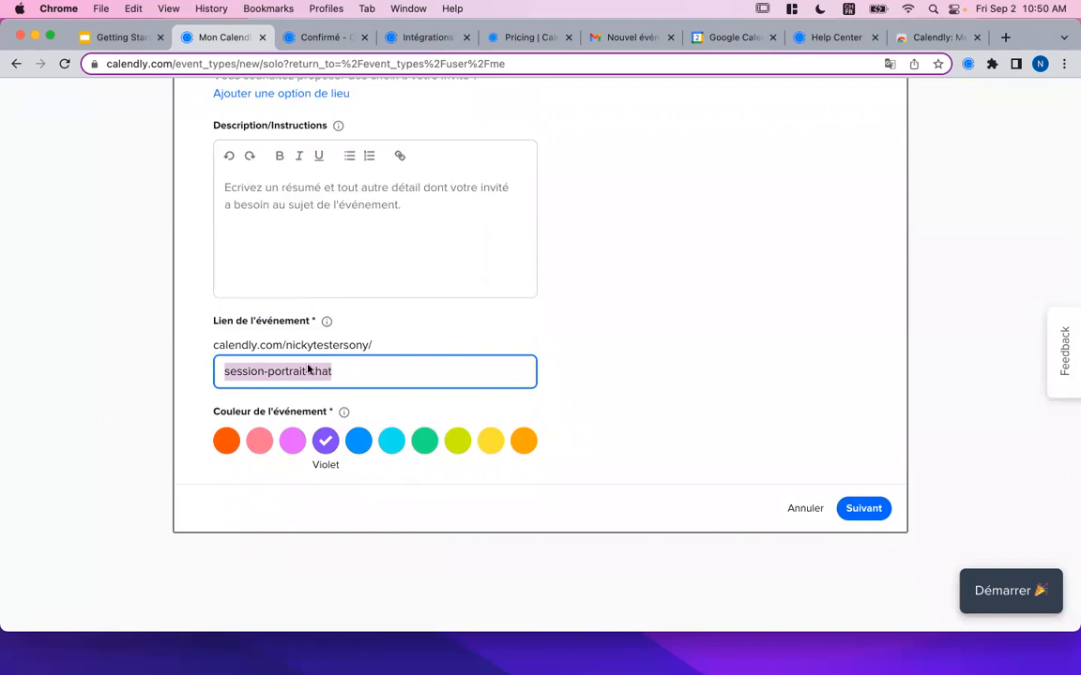
{"action": "left_click", "coordinate": [101, 425]}
{"action": "scroll", "coordinate": [192, 487], "scroll_direction": "down", "scroll_amount": 1}
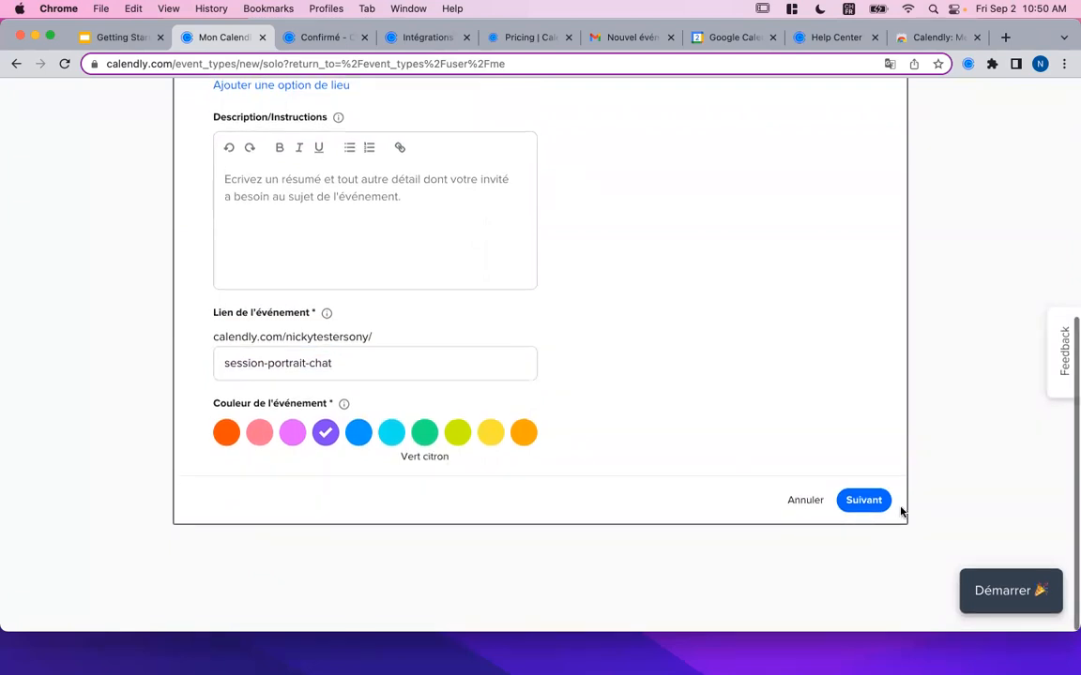
{"action": "left_click", "coordinate": [861, 502]}
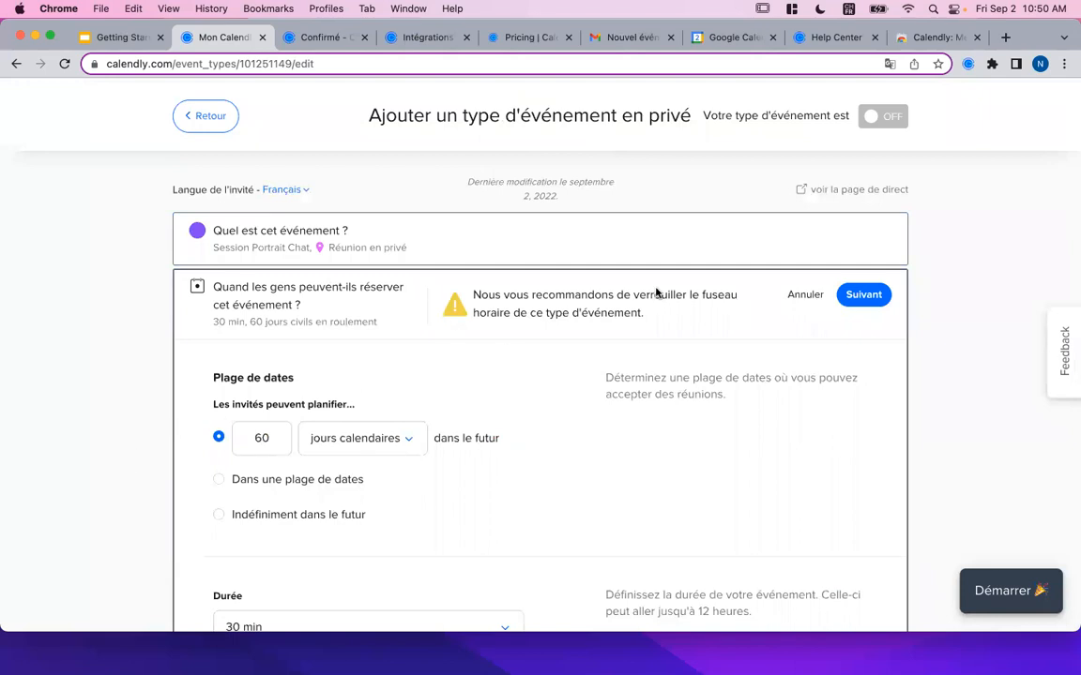
Step: Set the scheduling window to 90 calendar days into the future
{"action": "scroll", "coordinate": [104, 454], "scroll_direction": "down", "scroll_amount": 5}
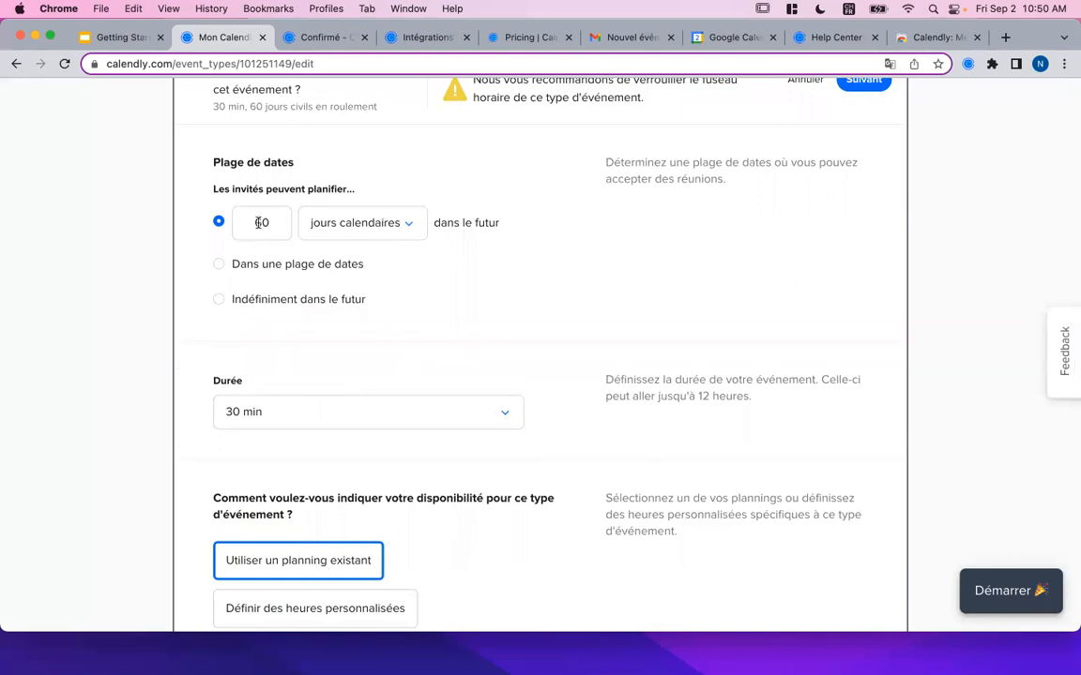
{"action": "left_click_drag", "start_coordinate": [262, 224], "coordinate": [234, 226]}
{"action": "type", "text": "9"}
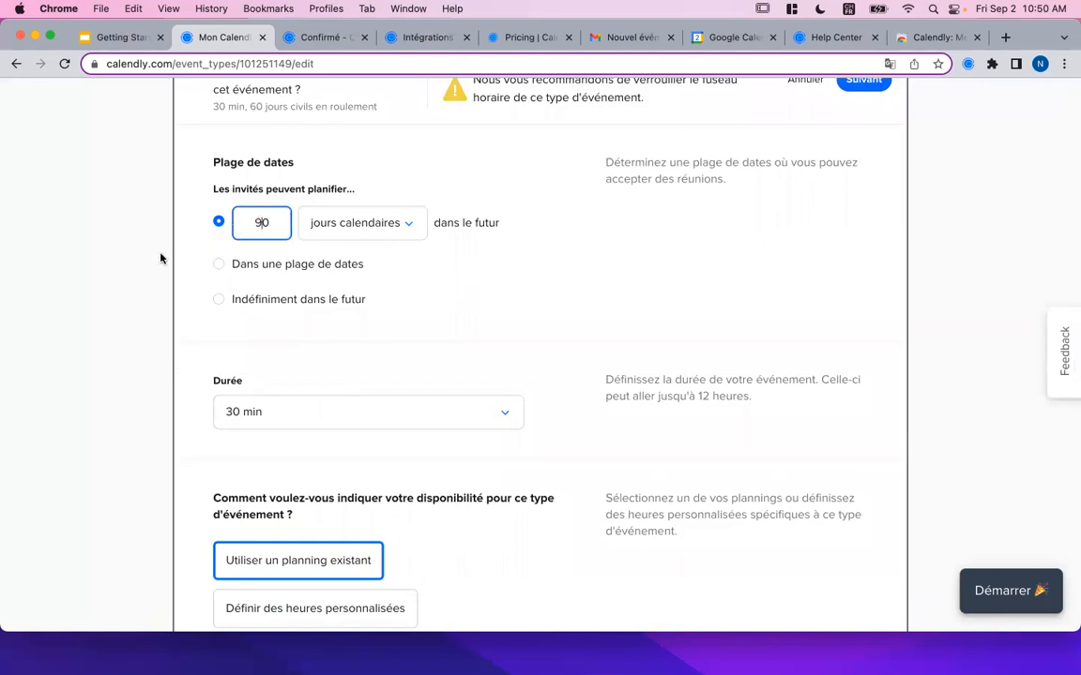
{"action": "left_click", "coordinate": [155, 269]}
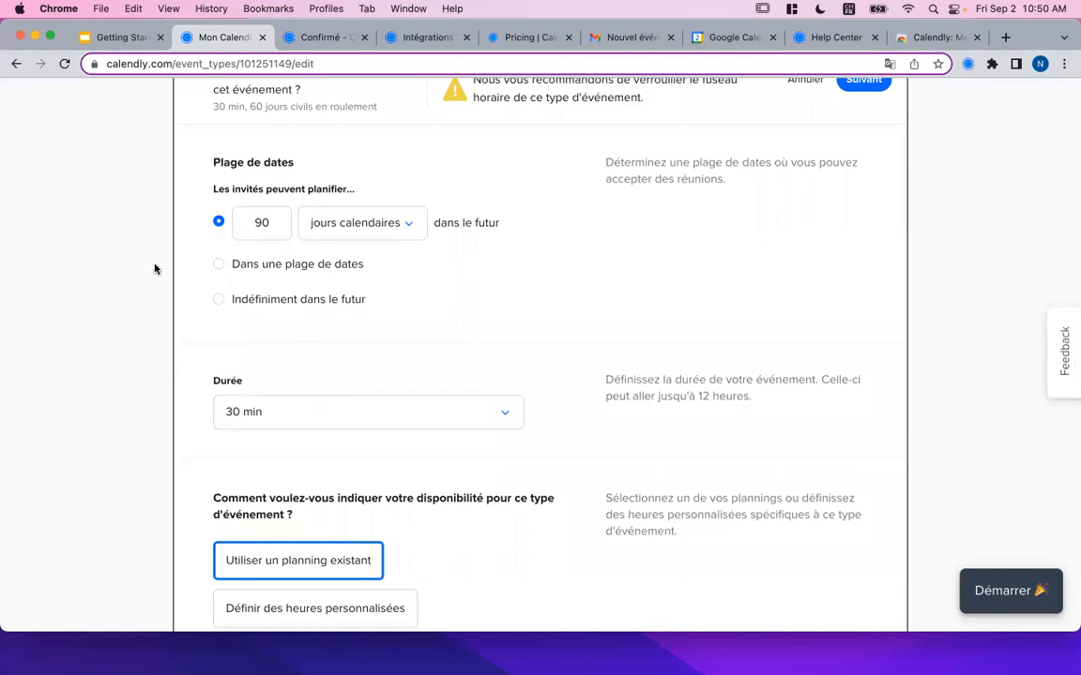
Step: Look at the date-range option's calendar without choosing dates, and let invitees schedule indefinitely into the future
{"action": "left_click", "coordinate": [220, 265]}
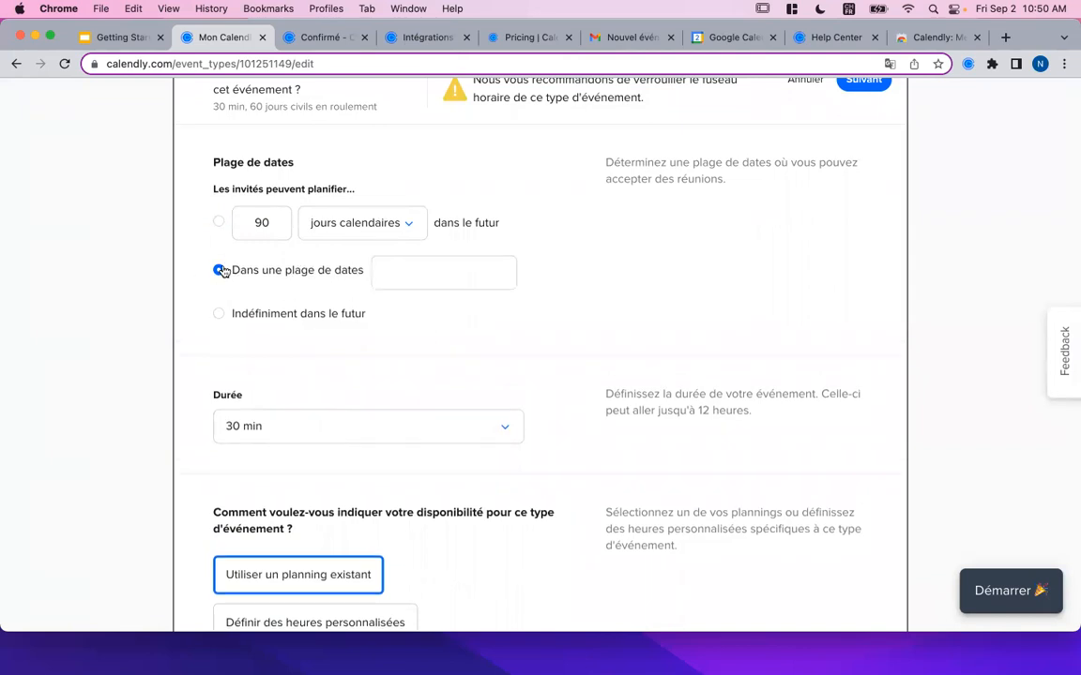
{"action": "left_click", "coordinate": [412, 279]}
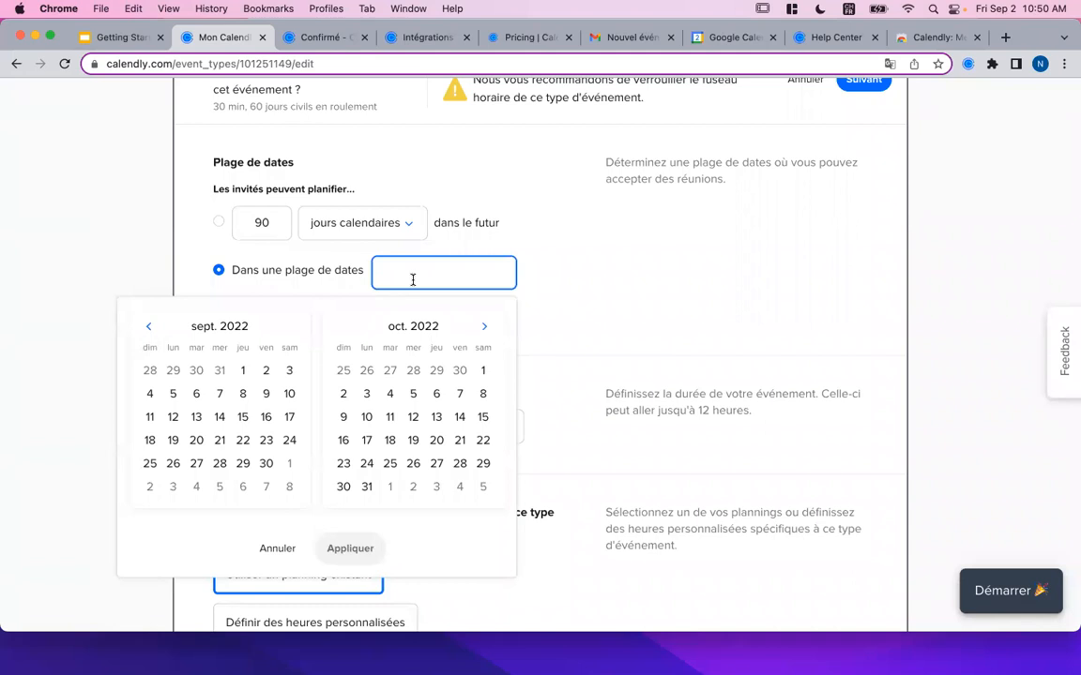
{"action": "left_click", "coordinate": [155, 235]}
{"action": "left_click", "coordinate": [217, 317]}
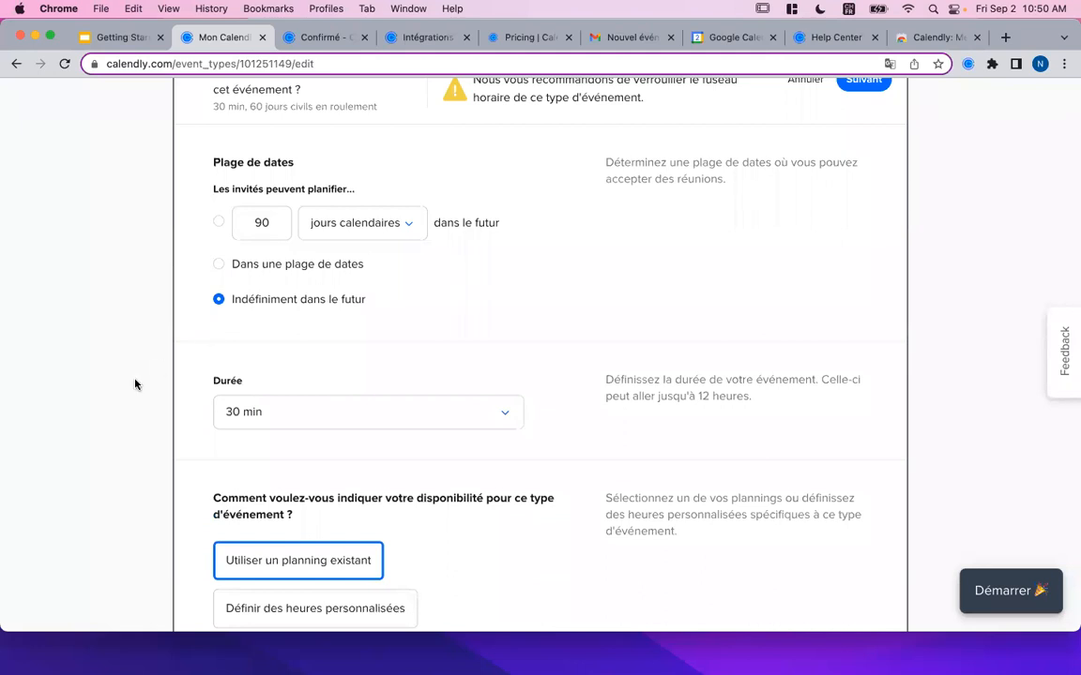
Step: Review the available durations for the event and keep 30 min
{"action": "scroll", "coordinate": [133, 376], "scroll_direction": "down", "scroll_amount": 3}
{"action": "left_click", "coordinate": [415, 258]}
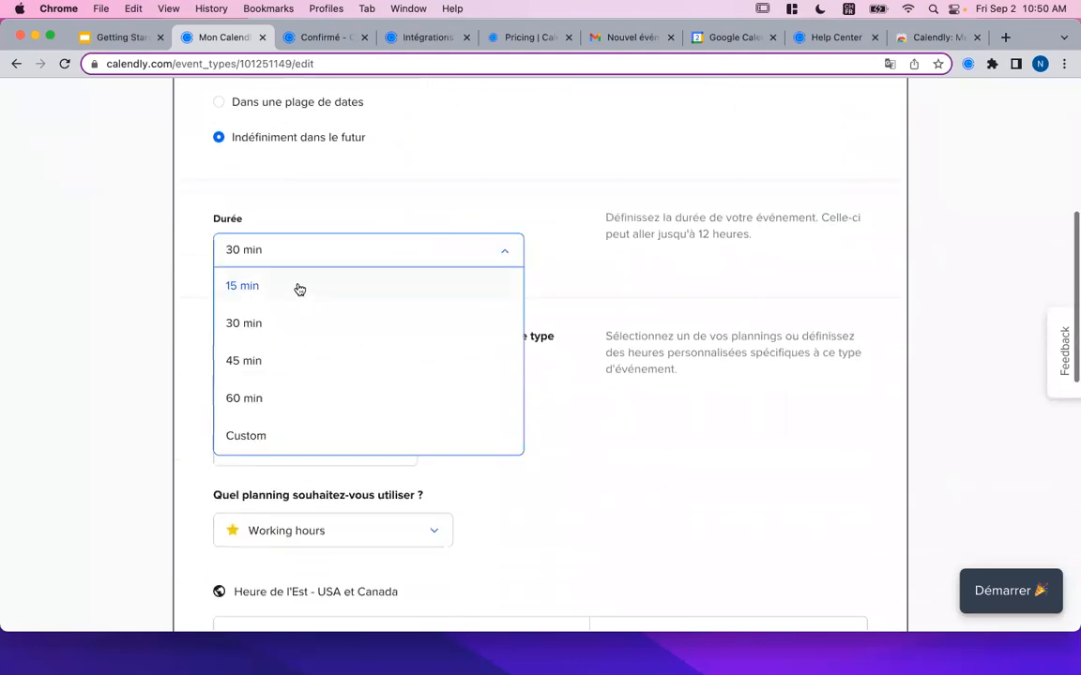
{"action": "left_click", "coordinate": [145, 384]}
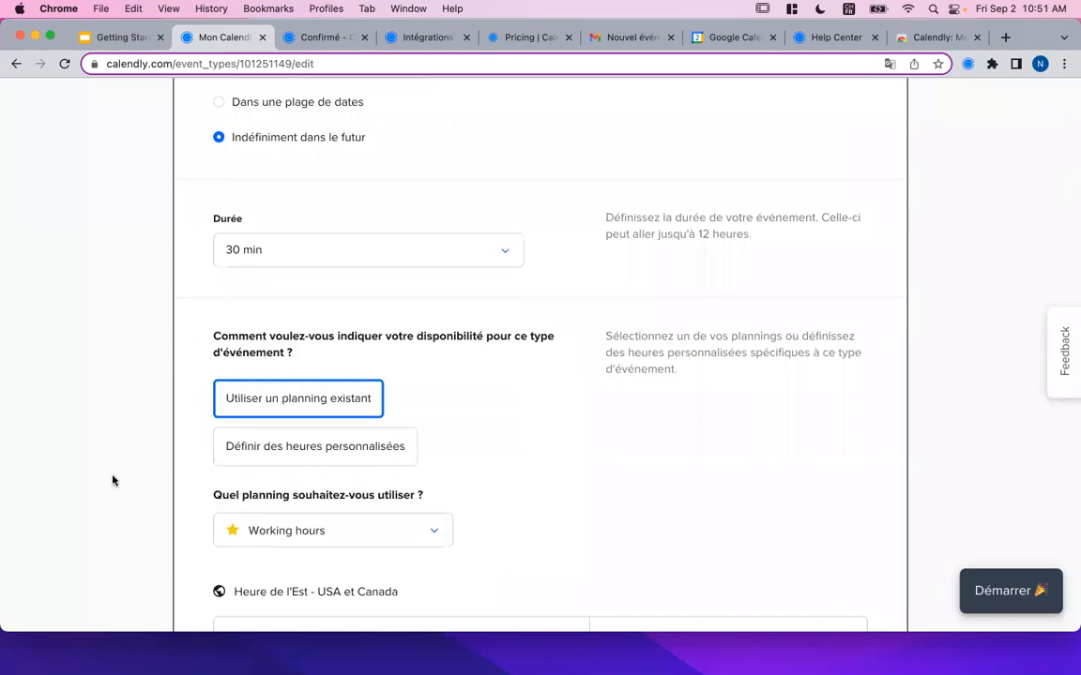
Step: Review the existing-schedule option, the available schedules and the weekly hours of Working hours without changing the selection
{"action": "scroll", "coordinate": [106, 494], "scroll_direction": "down", "scroll_amount": 4}
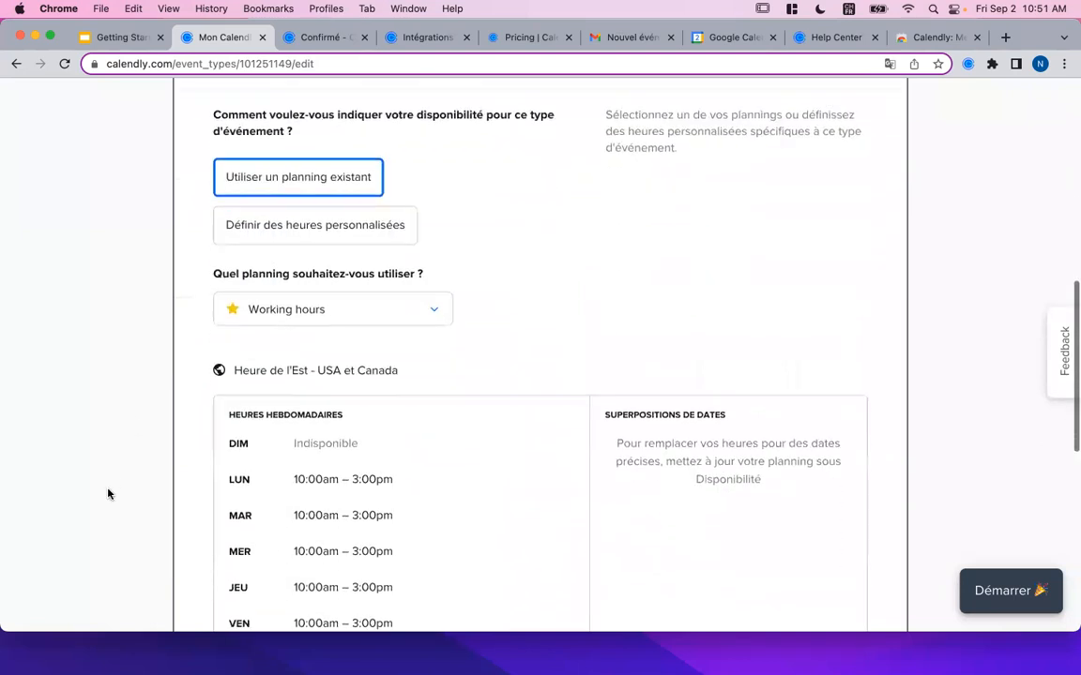
{"action": "scroll", "coordinate": [141, 422], "scroll_direction": "down", "scroll_amount": 1}
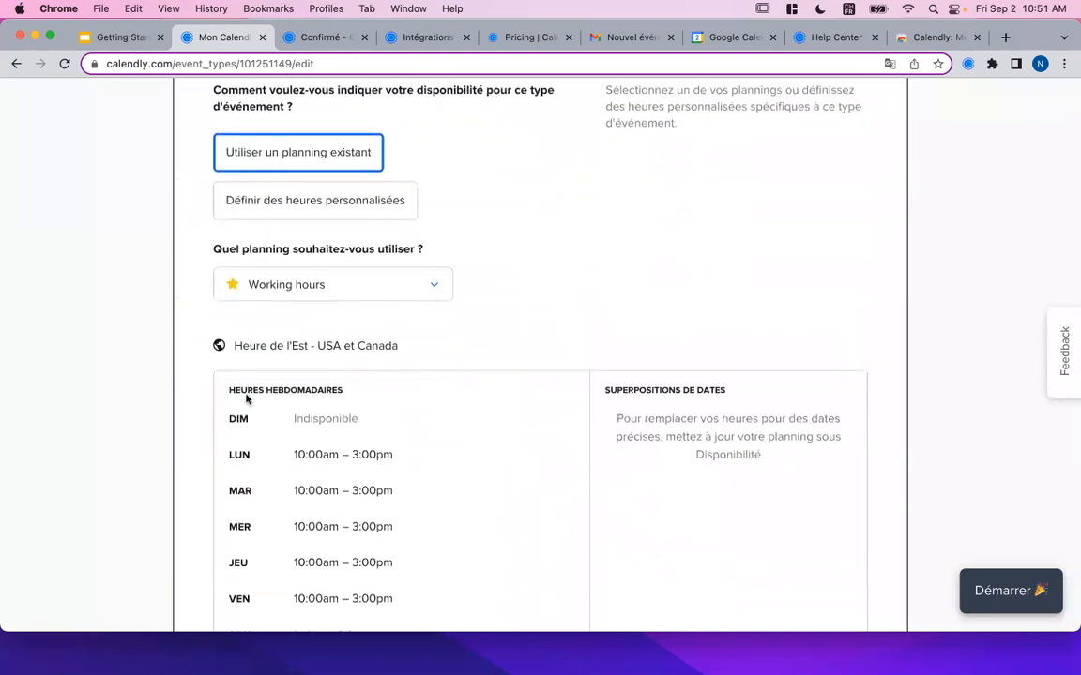
{"action": "scroll", "coordinate": [308, 418], "scroll_direction": "up", "scroll_amount": 3}
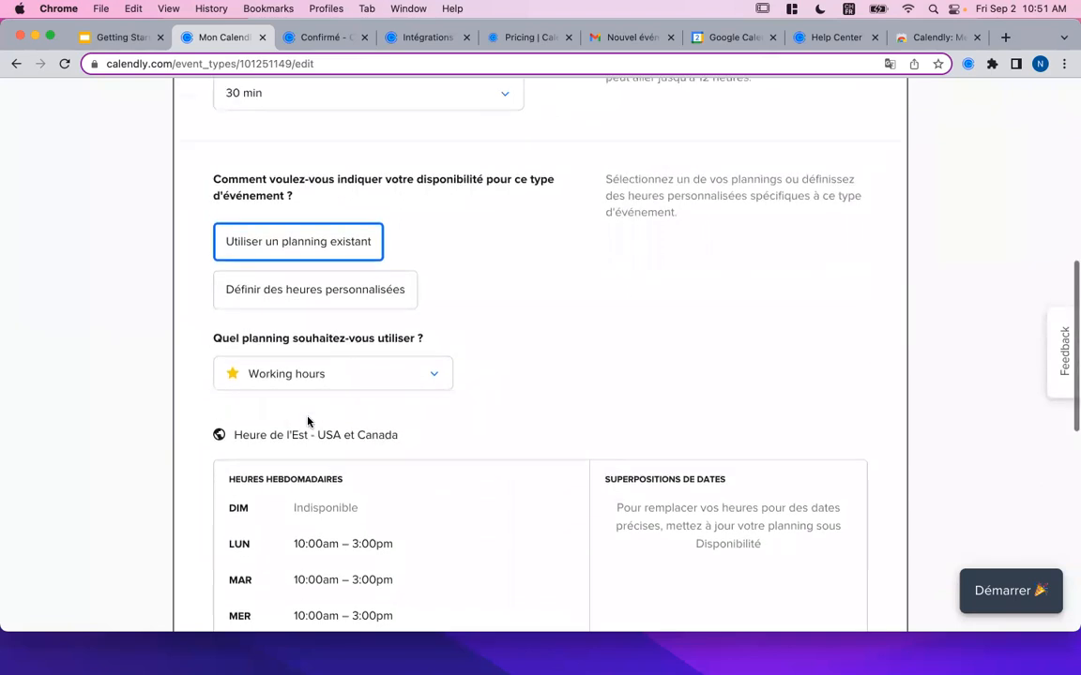
{"action": "left_click", "coordinate": [433, 376]}
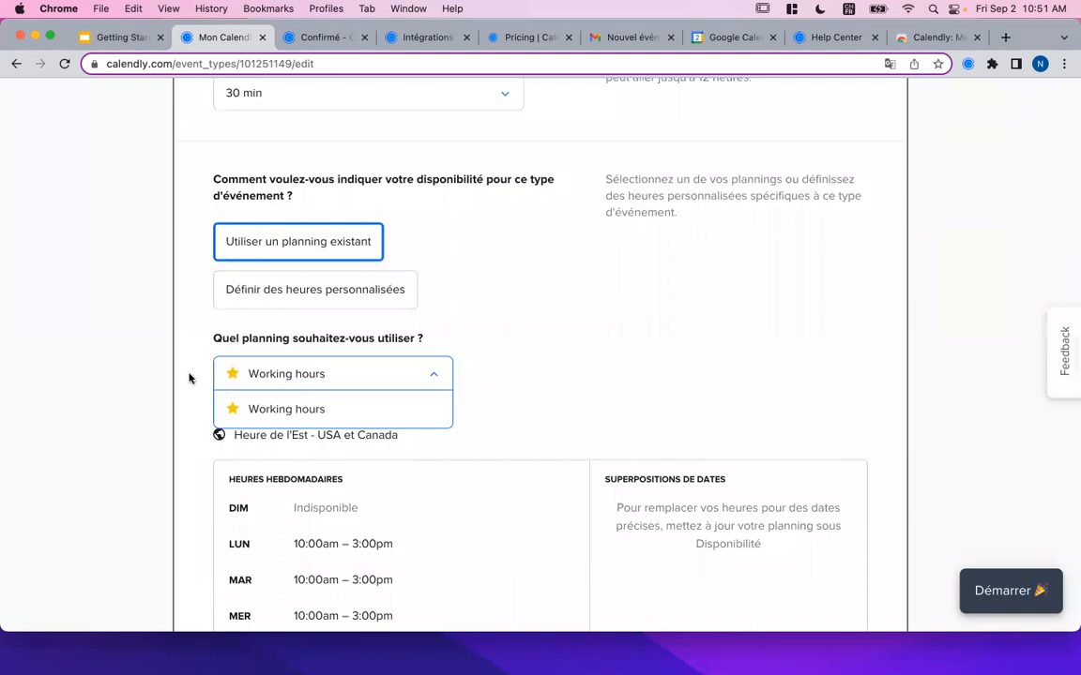
{"action": "left_click", "coordinate": [119, 363]}
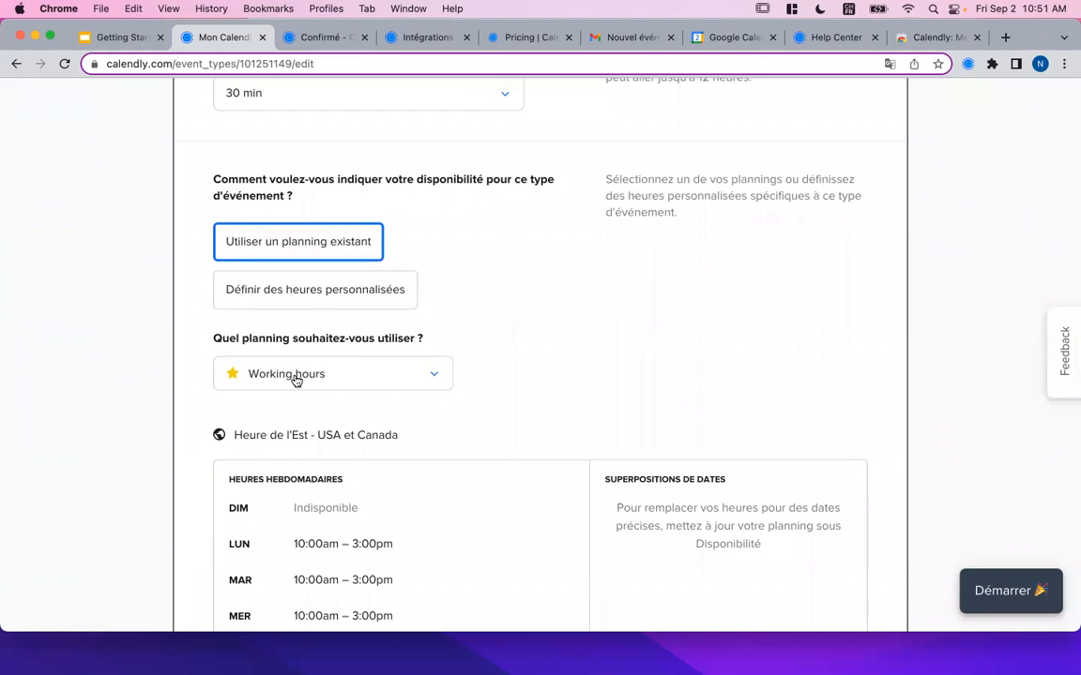
{"action": "scroll", "coordinate": [295, 378], "scroll_direction": "up", "scroll_amount": 1}
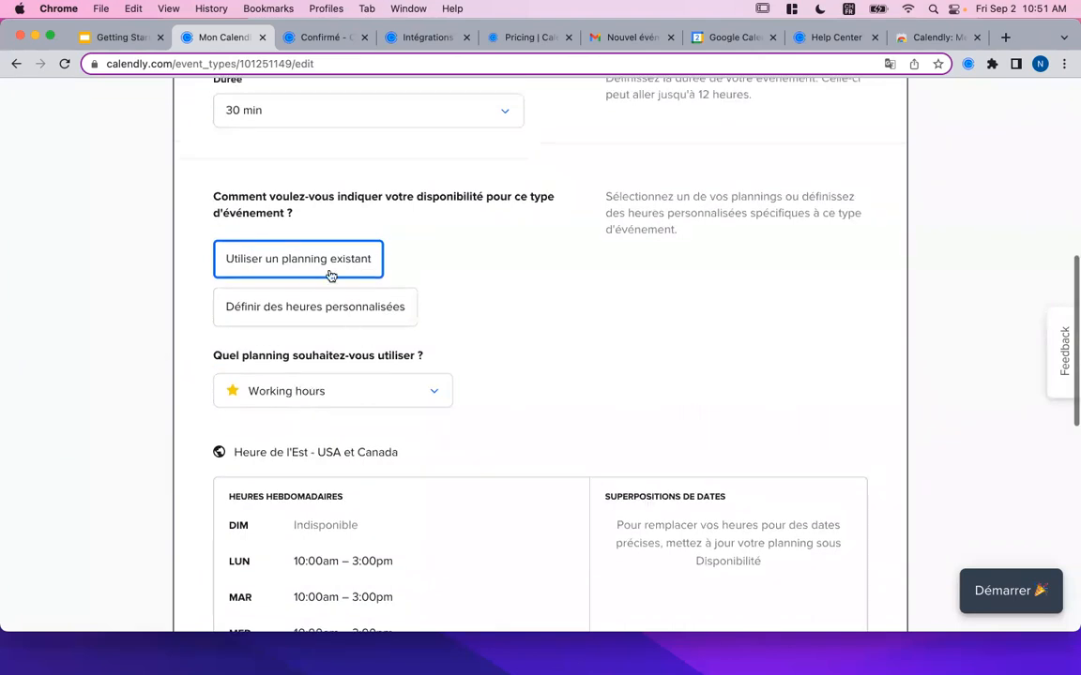
{"action": "left_click", "coordinate": [284, 391]}
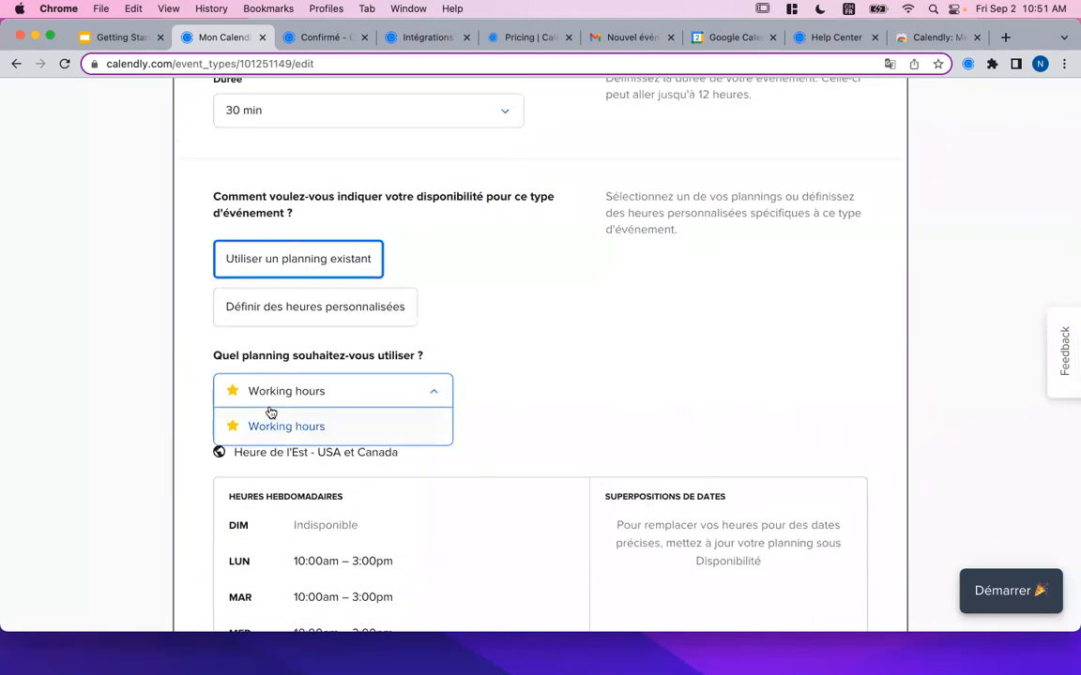
{"action": "left_click", "coordinate": [141, 409]}
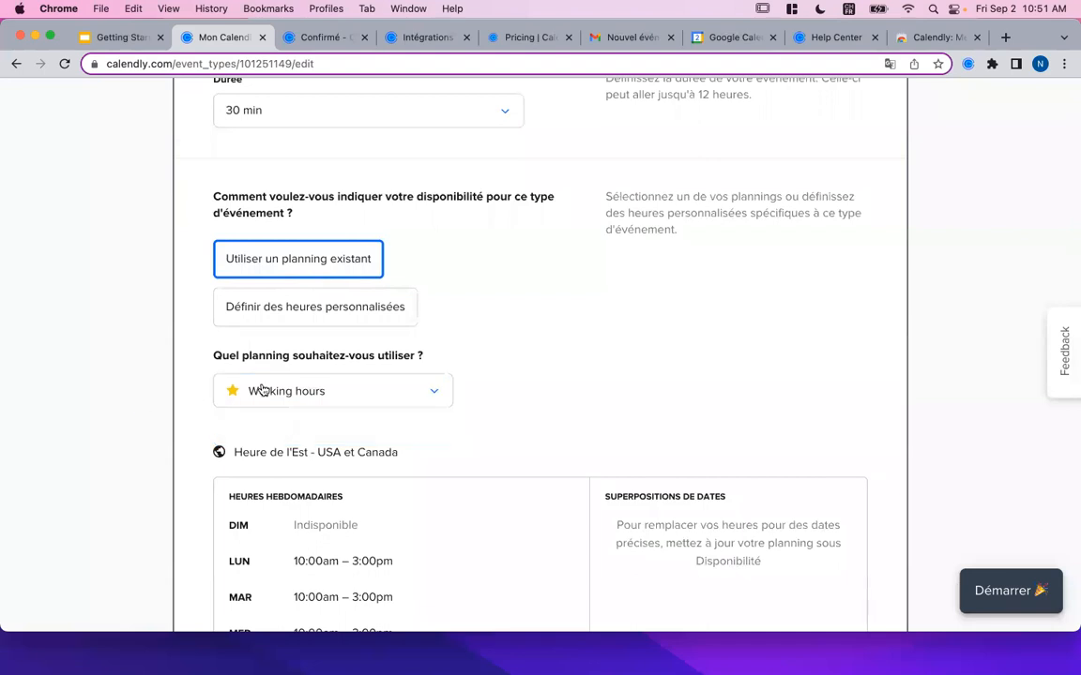
{"action": "scroll", "coordinate": [266, 563], "scroll_direction": "down", "scroll_amount": 3}
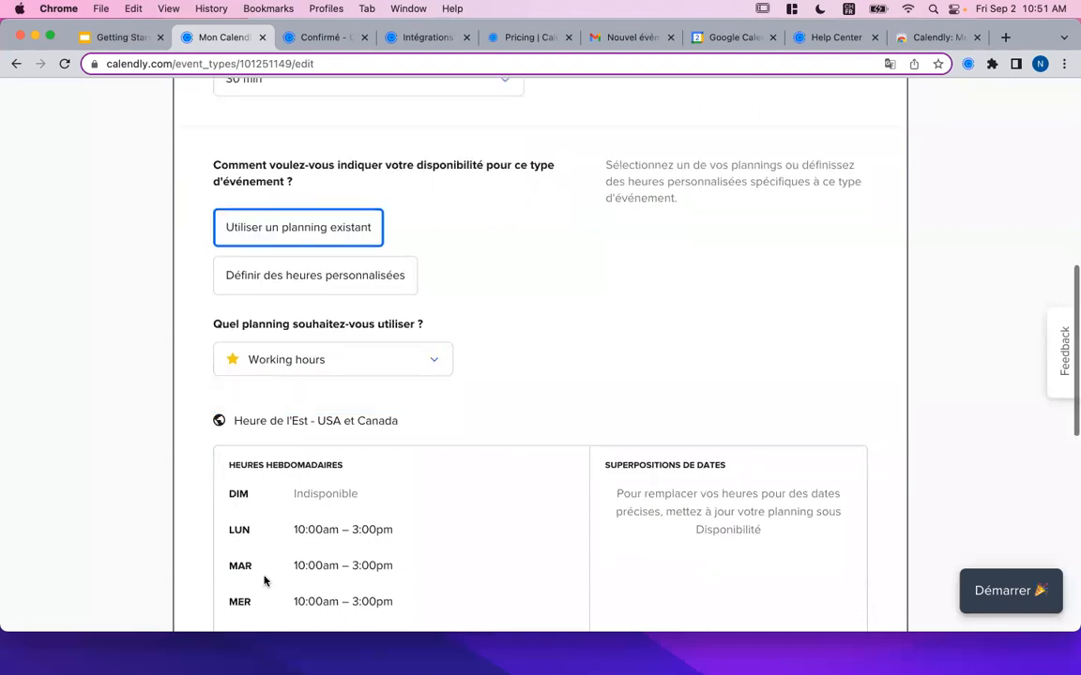
{"action": "scroll", "coordinate": [361, 329], "scroll_direction": "up", "scroll_amount": 1}
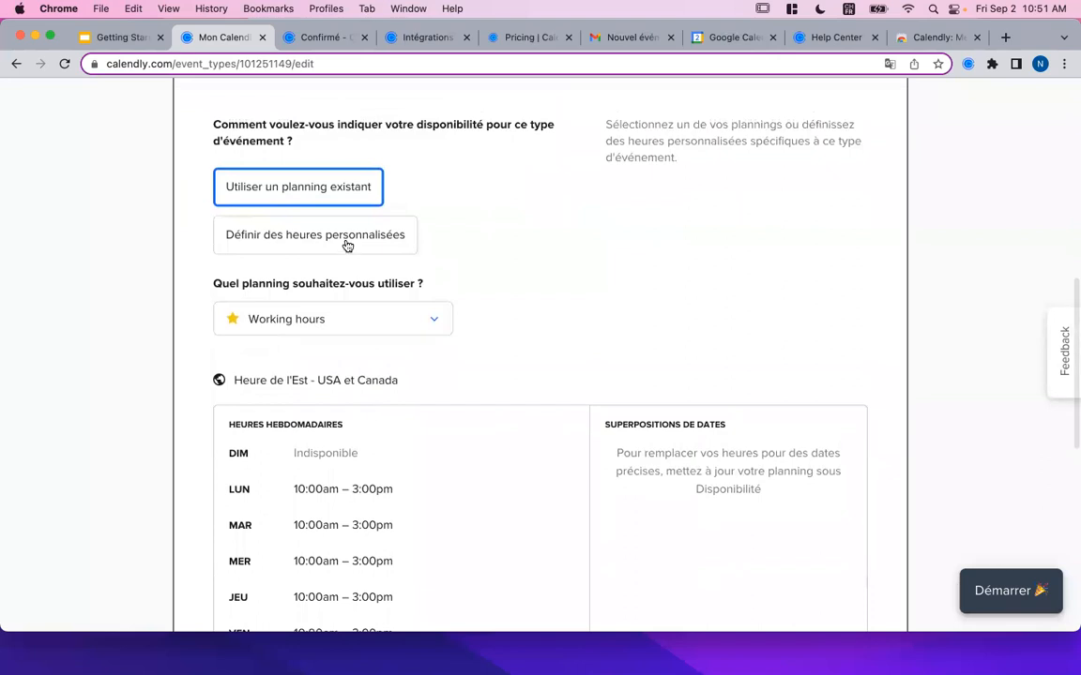
Step: Define custom hours for this event type and set Monday's end time to 2:00pm
{"action": "left_click", "coordinate": [346, 244]}
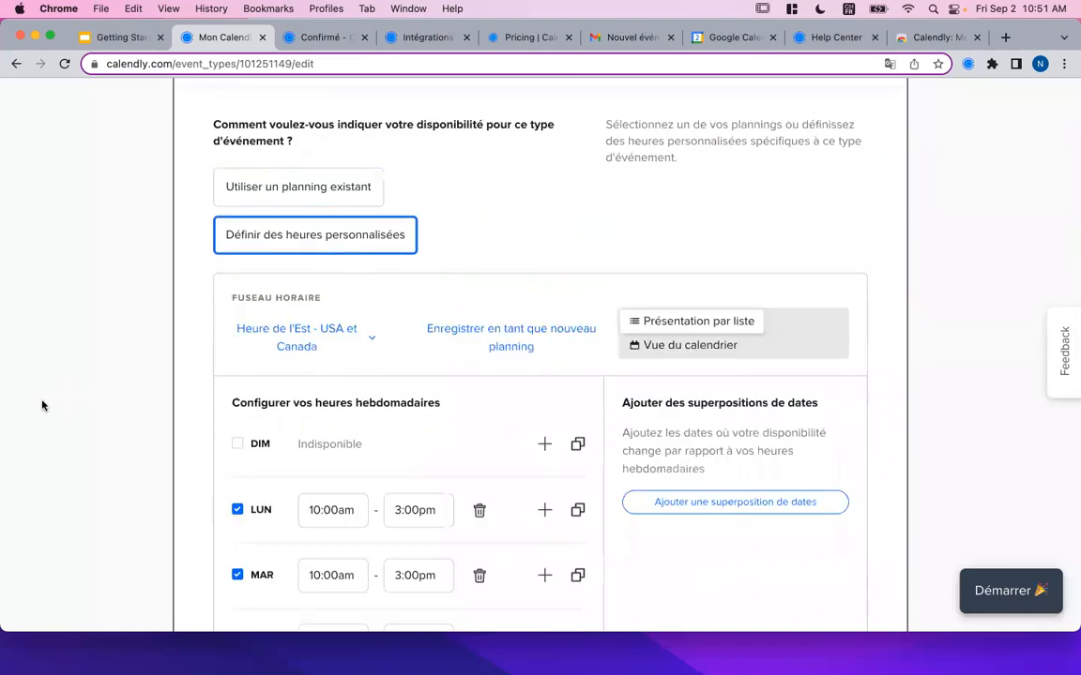
{"action": "scroll", "coordinate": [389, 185], "scroll_direction": "down", "scroll_amount": 1}
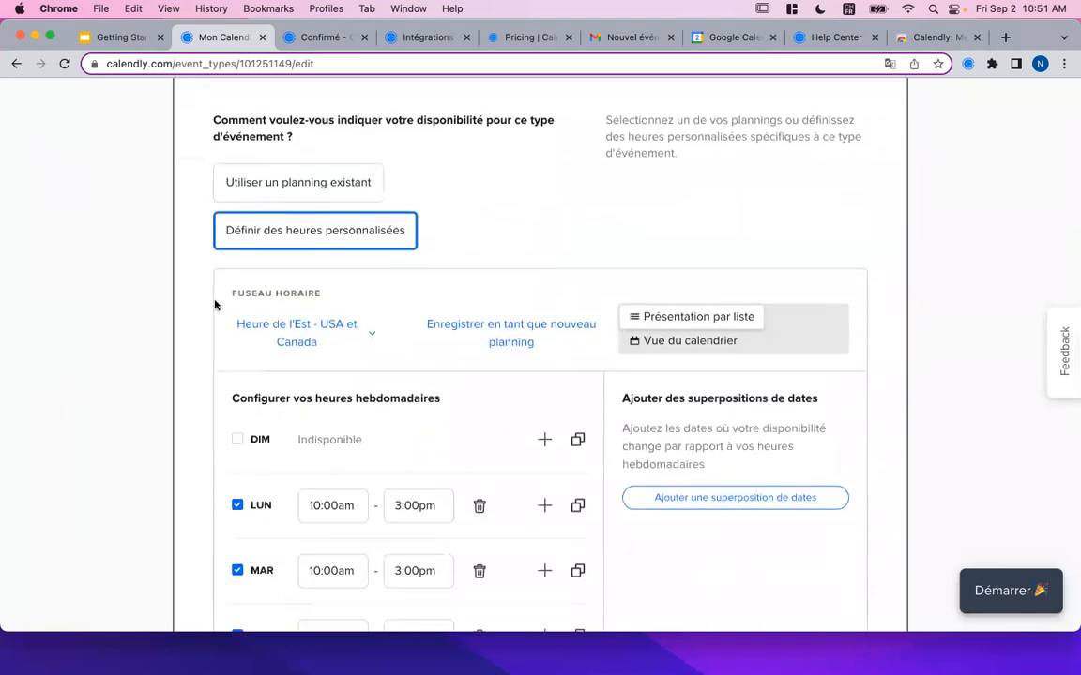
{"action": "scroll", "coordinate": [212, 304], "scroll_direction": "down", "scroll_amount": 4}
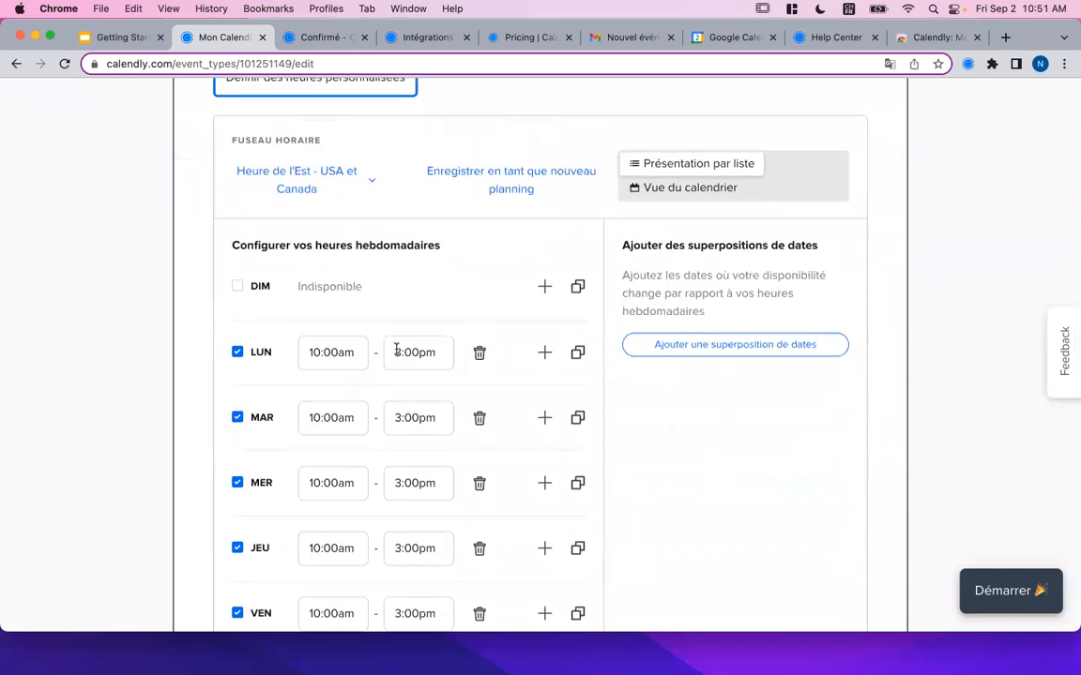
{"action": "scroll", "coordinate": [401, 351], "scroll_direction": "down", "scroll_amount": 2}
{"action": "left_click_drag", "start_coordinate": [401, 292], "coordinate": [379, 294]}
{"action": "type", "text": "2"}
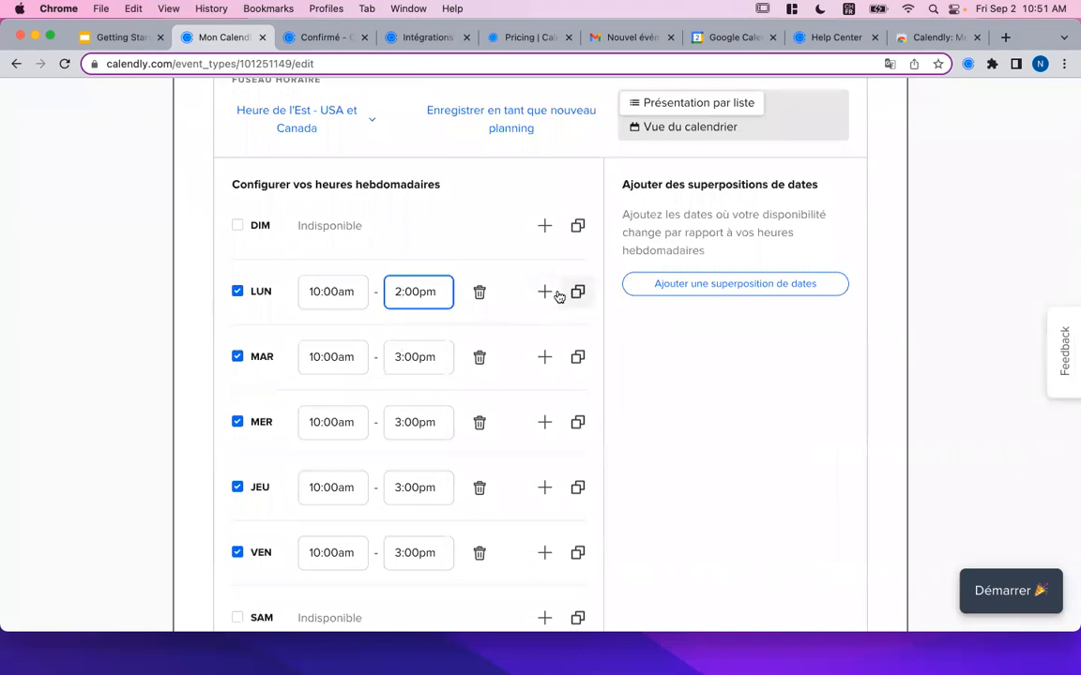
Step: Copy Monday's hours to Tuesday, Wednesday, Thursday and Friday
{"action": "left_click", "coordinate": [579, 294]}
{"action": "left_click", "coordinate": [670, 413]}
{"action": "left_click", "coordinate": [669, 441]}
{"action": "left_click", "coordinate": [655, 498]}
{"action": "left_click", "coordinate": [654, 470]}
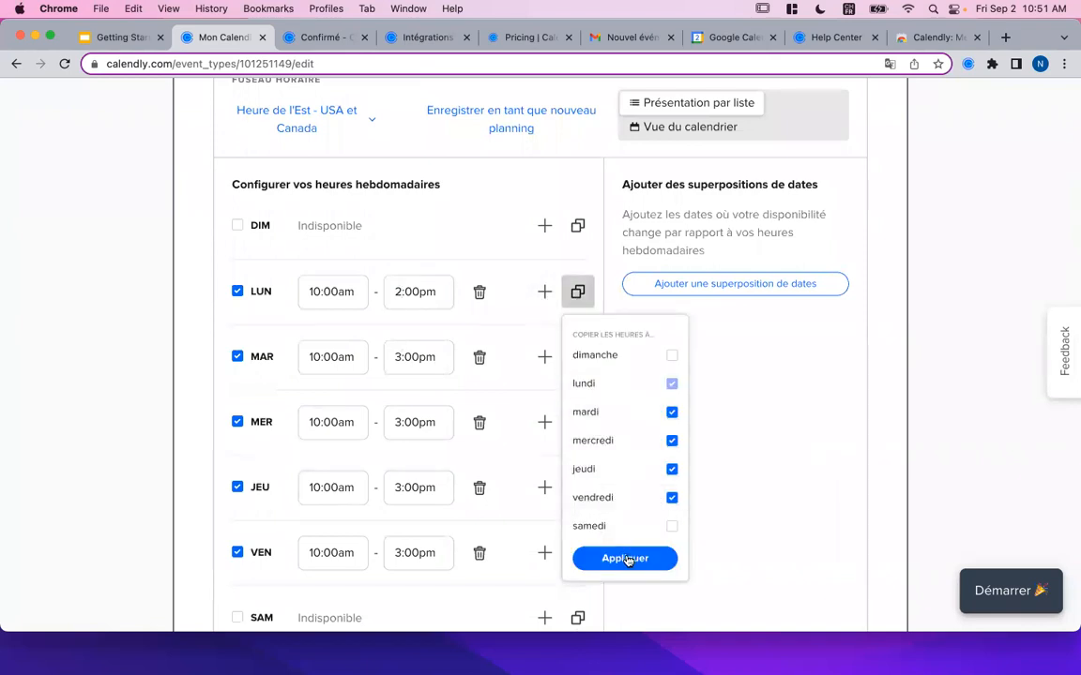
{"action": "left_click", "coordinate": [625, 558]}
{"action": "scroll", "coordinate": [212, 475], "scroll_direction": "down", "scroll_amount": 1}
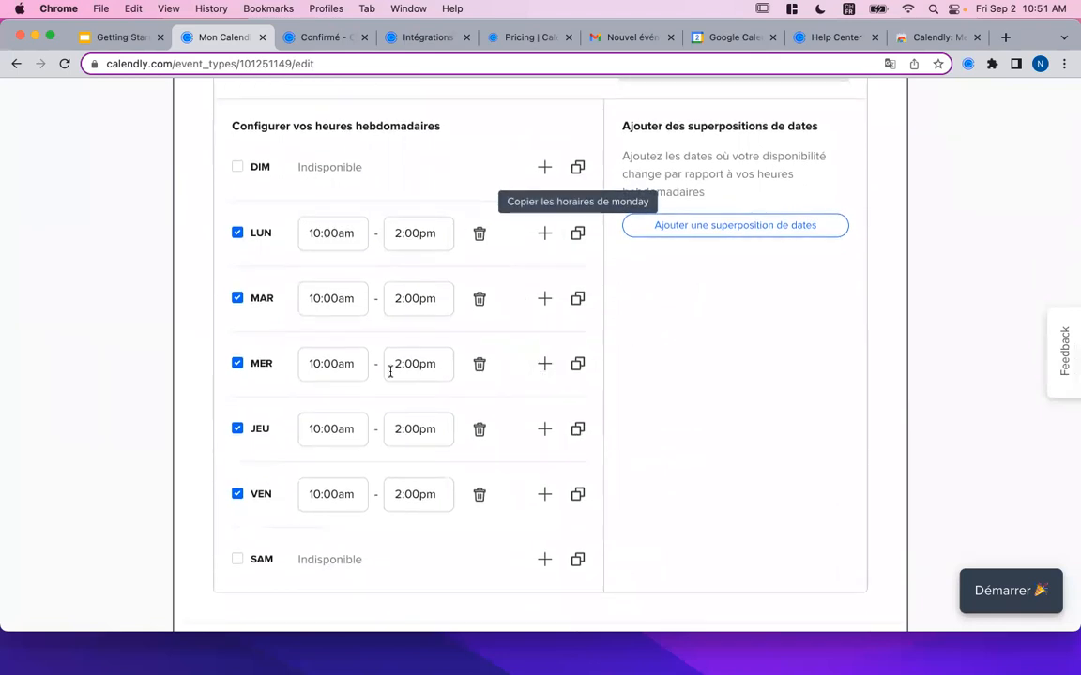
Step: Add a second availability period on Wednesday from 12:00pm to 1:00pm
{"action": "left_click", "coordinate": [542, 364]}
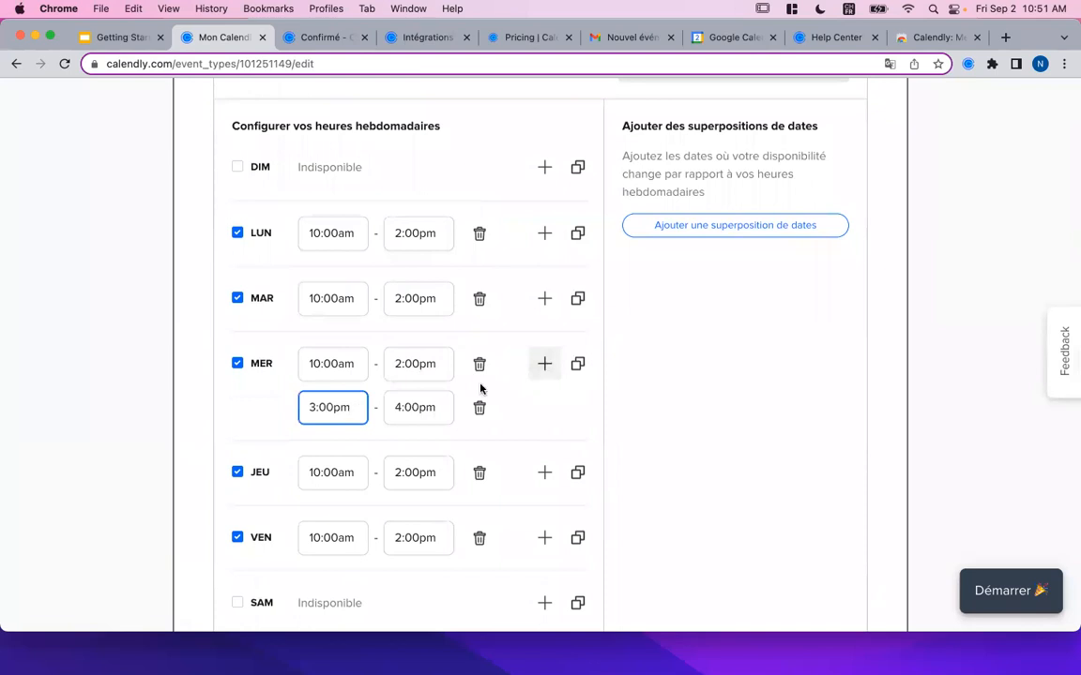
{"action": "left_click_drag", "start_coordinate": [313, 407], "coordinate": [284, 412]}
{"action": "type", "text": "12"}
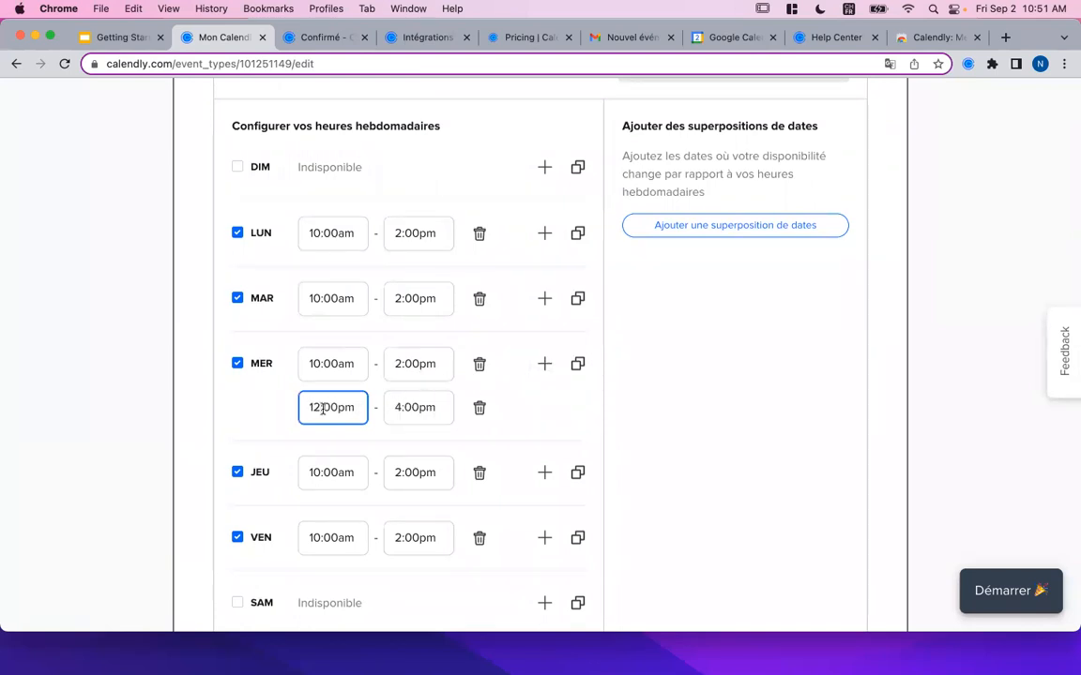
{"action": "left_click", "coordinate": [398, 407]}
{"action": "type", "text": "1"}
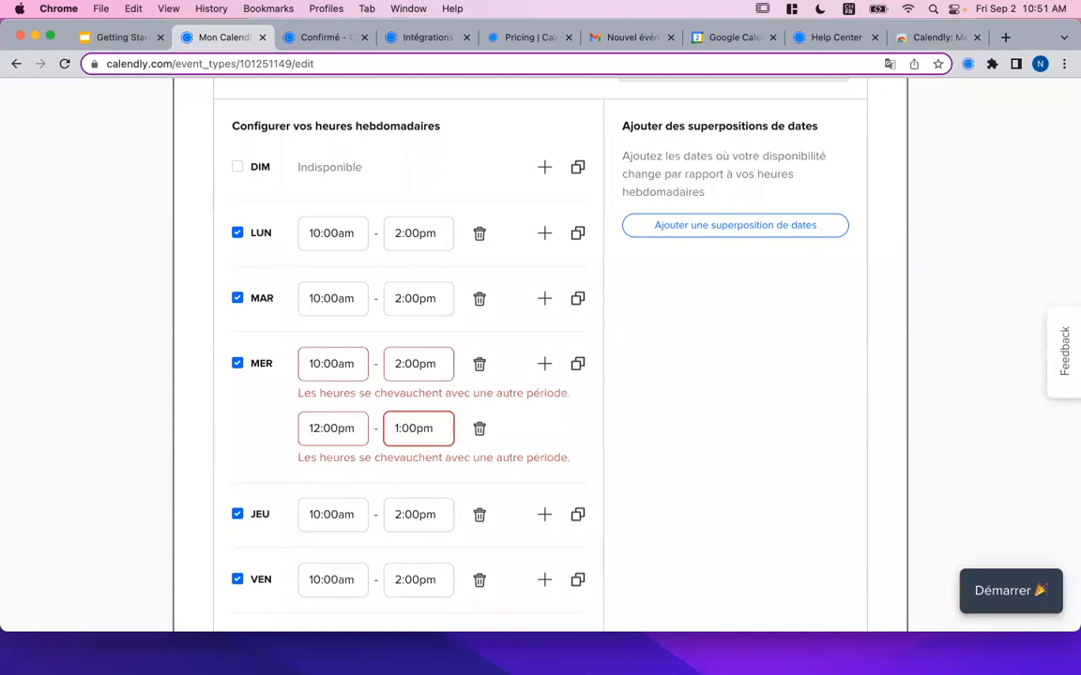
{"action": "left_click", "coordinate": [113, 410]}
Step: Set the end time of Wednesday's first period to 11:00am
{"action": "left_click_drag", "start_coordinate": [399, 363], "coordinate": [371, 363]}
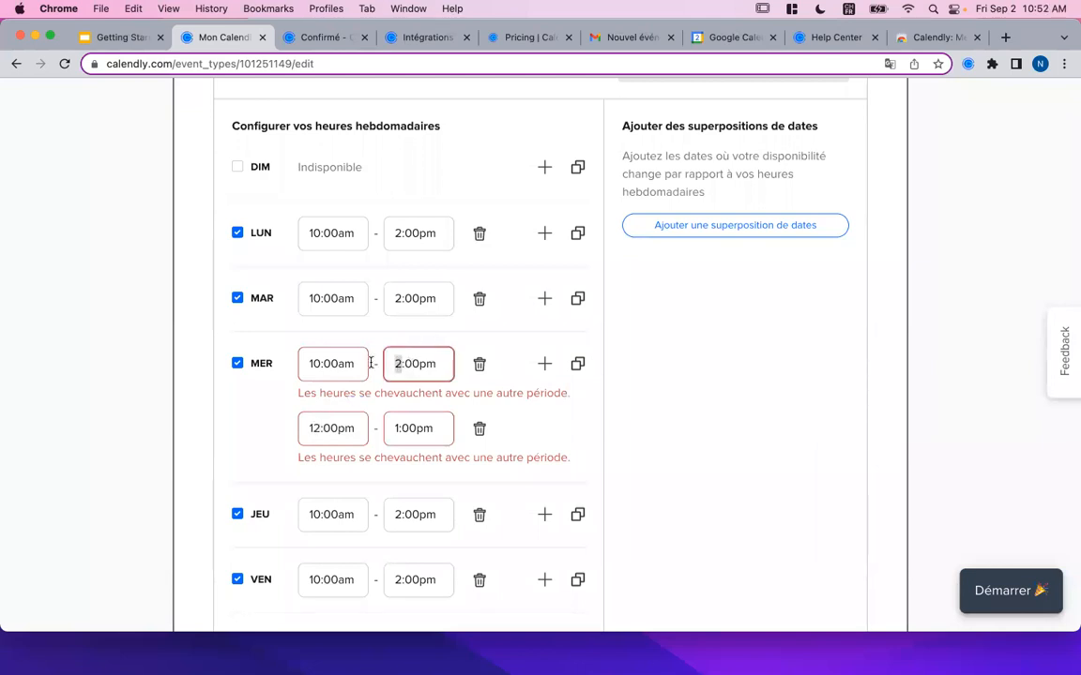
{"action": "type", "text": "11"}
{"action": "key", "text": "BackSpace"}
{"action": "type", "text": "a"}
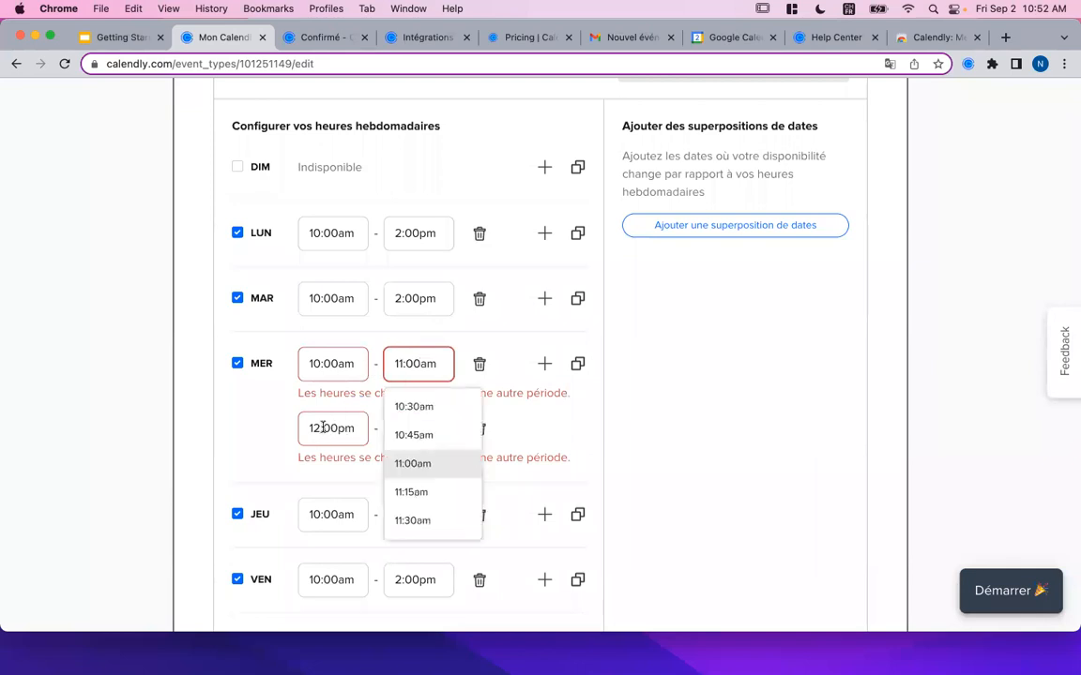
{"action": "key", "text": "Return"}
Step: Set Wednesday's second period to run from 1:00pm to 3:00pm
{"action": "left_click_drag", "start_coordinate": [400, 407], "coordinate": [382, 409]}
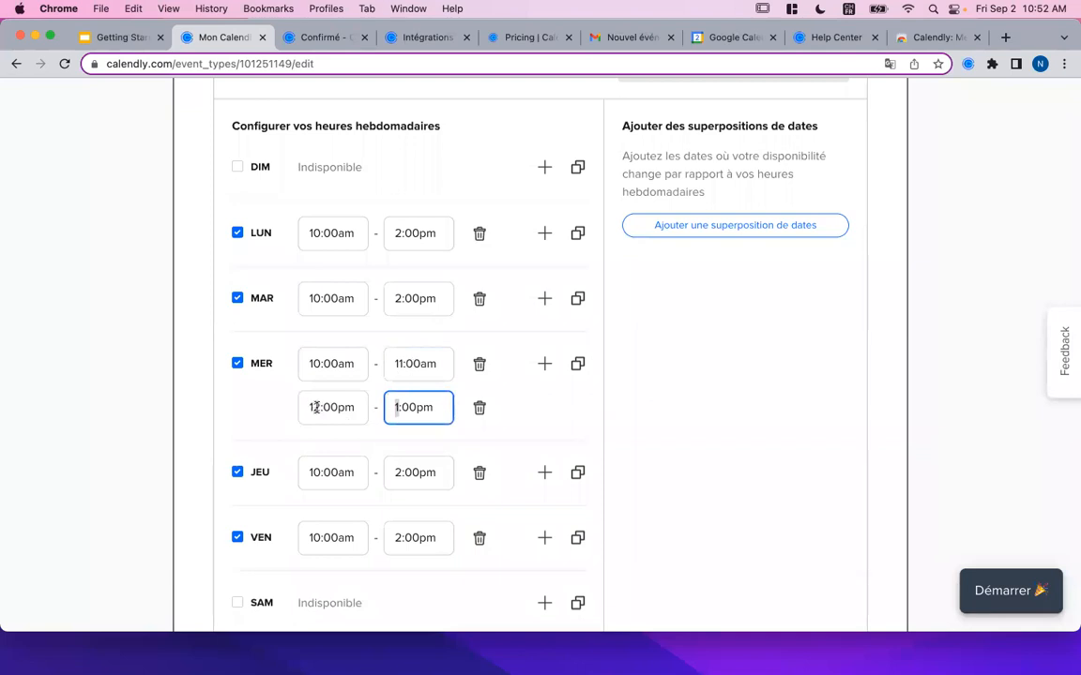
{"action": "left_click_drag", "start_coordinate": [308, 406], "coordinate": [298, 407]}
{"action": "type", "text": "1"}
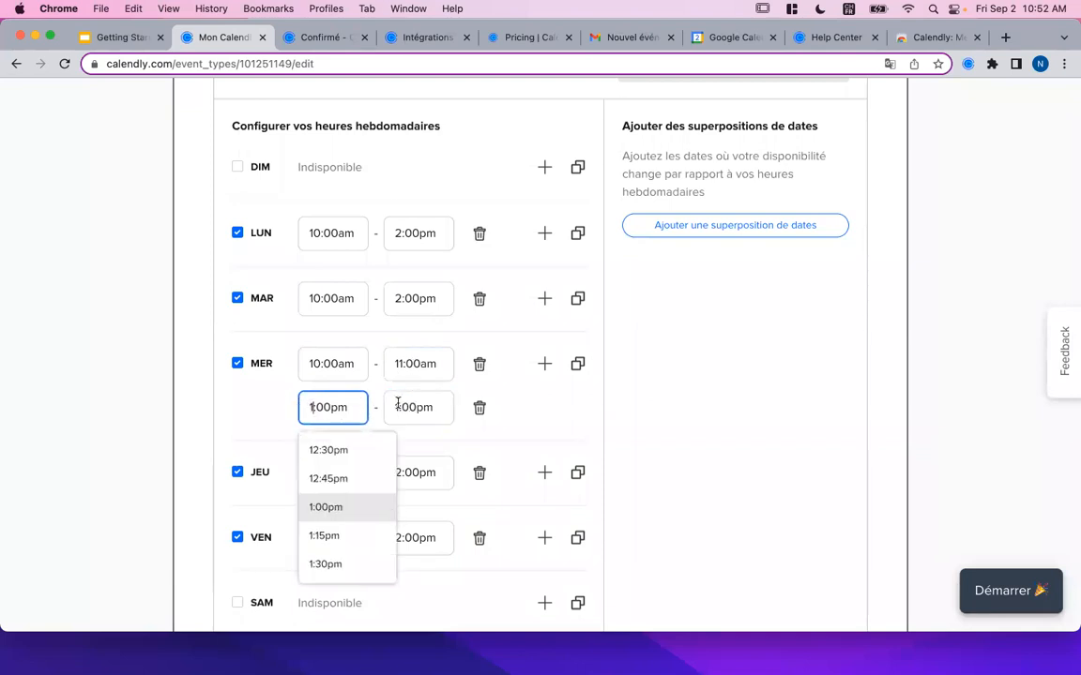
{"action": "key", "text": "Return"}
{"action": "left_click", "coordinate": [393, 404]}
{"action": "left_click_drag", "start_coordinate": [401, 406], "coordinate": [382, 406]}
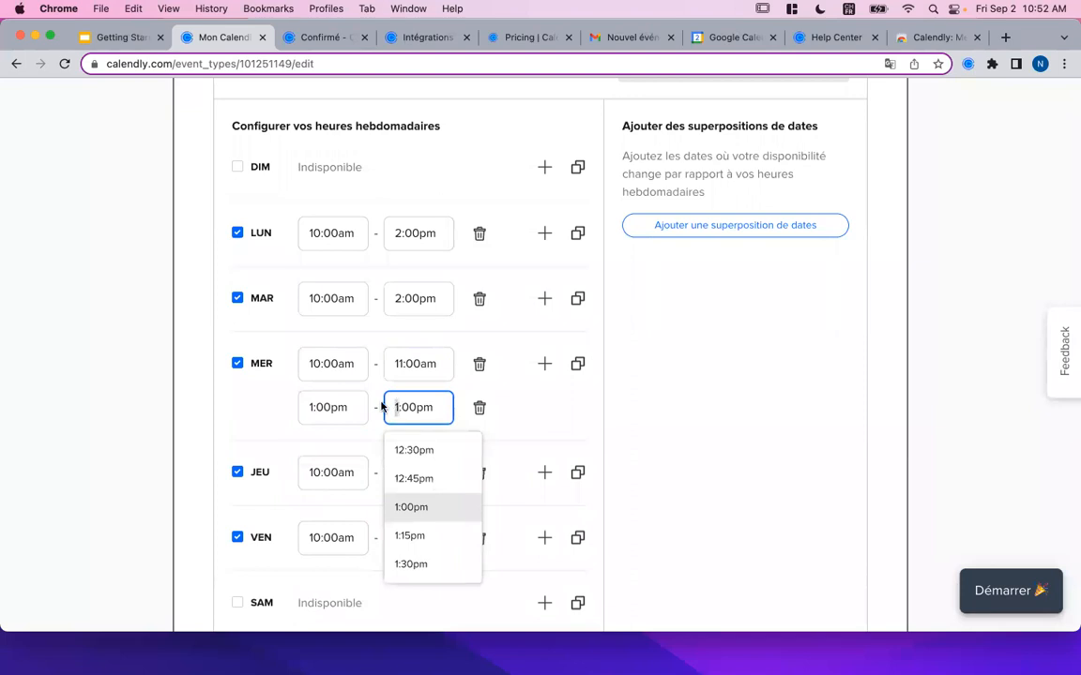
{"action": "type", "text": "3"}
{"action": "left_click", "coordinate": [159, 418]}
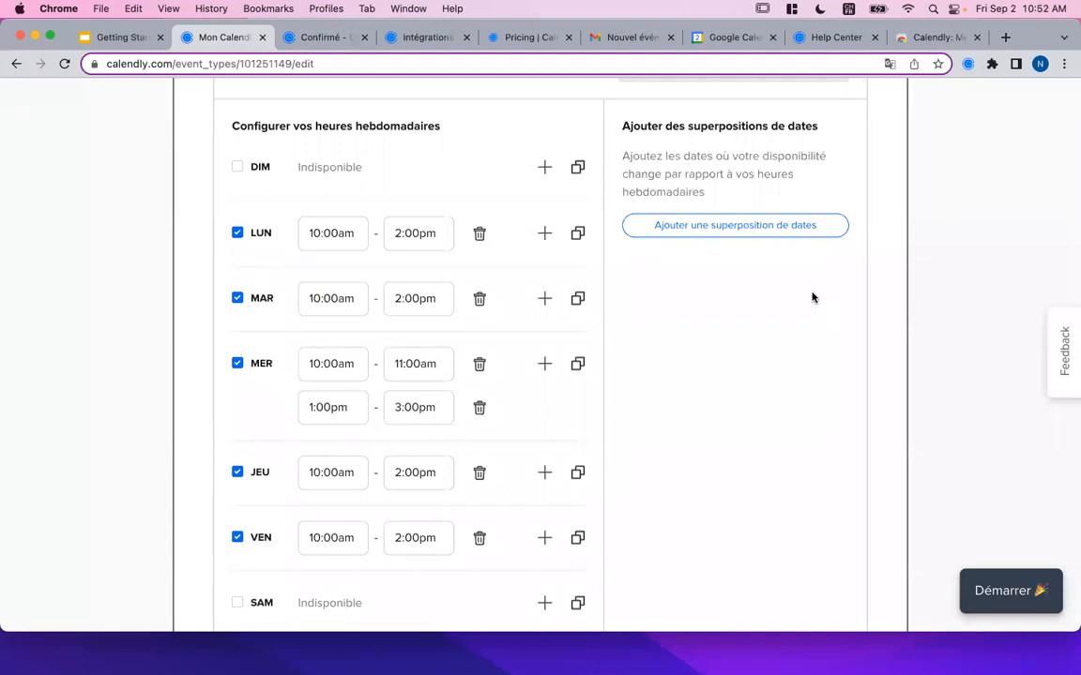
Step: Add a date override for September 14 to 18, 2022, removing all its hours to make those days unavailable
{"action": "left_click", "coordinate": [741, 229]}
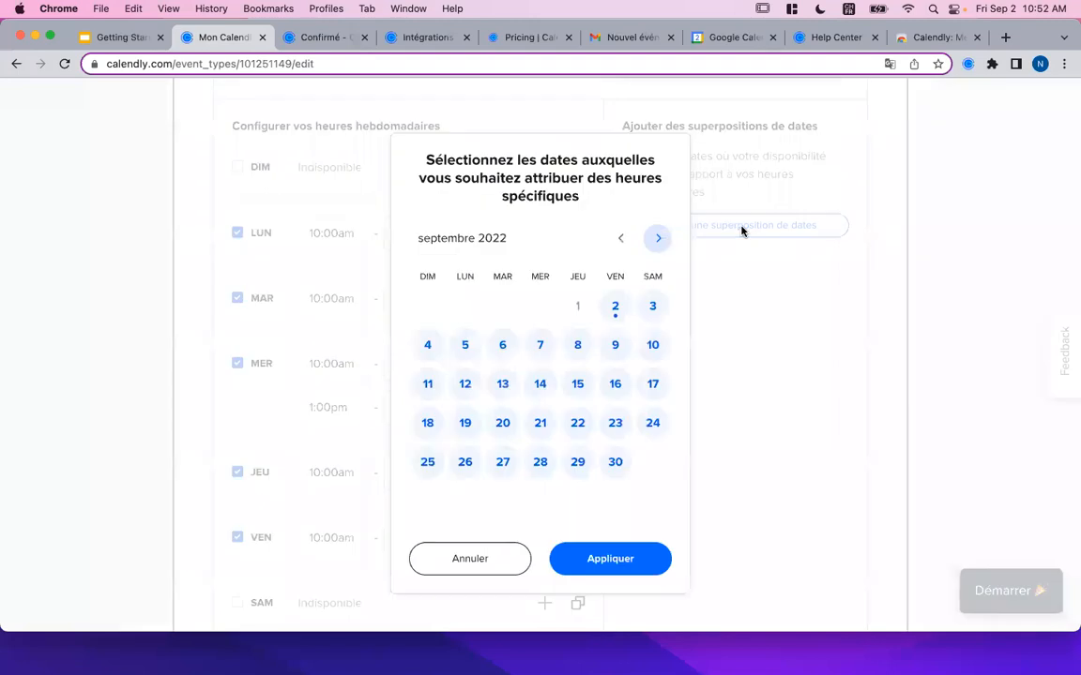
{"action": "left_click", "coordinate": [542, 386]}
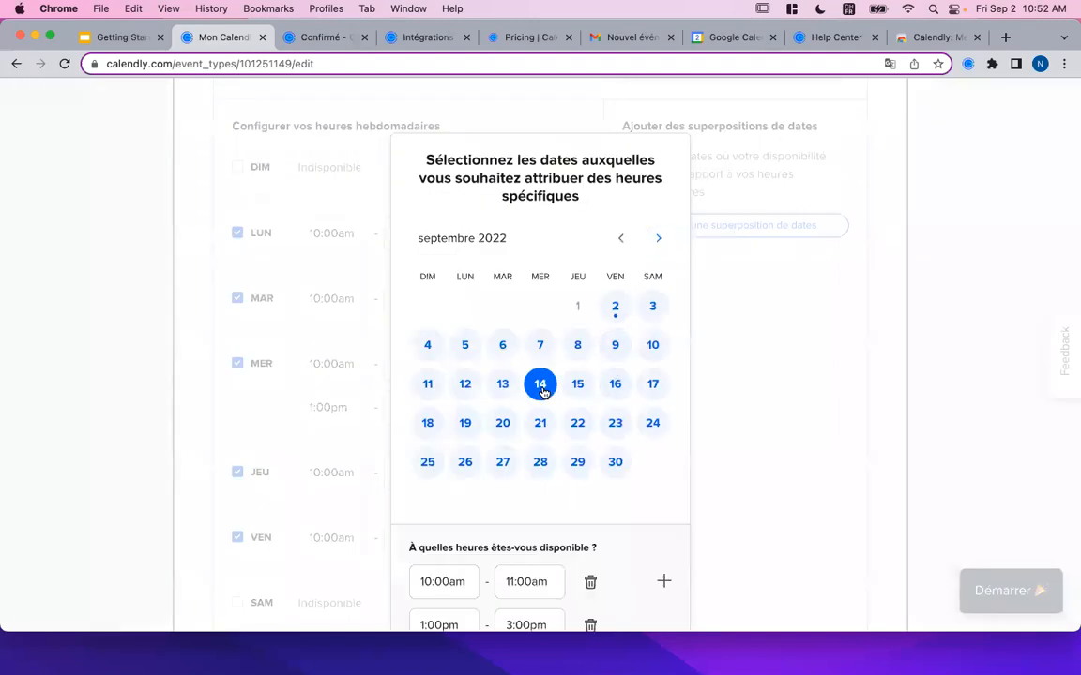
{"action": "left_click", "coordinate": [428, 424]}
{"action": "left_click", "coordinate": [580, 384]}
{"action": "left_click", "coordinate": [611, 384]}
{"action": "left_click", "coordinate": [644, 388]}
{"action": "scroll", "coordinate": [640, 413], "scroll_direction": "down", "scroll_amount": 3}
{"action": "left_click", "coordinate": [591, 429]}
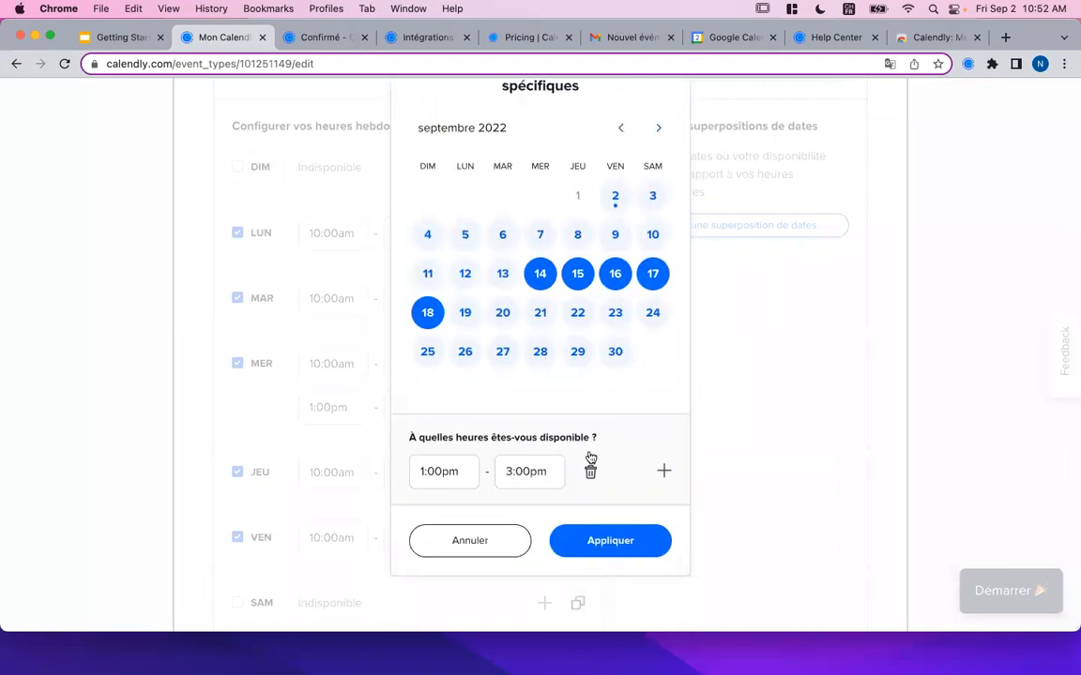
{"action": "left_click", "coordinate": [590, 468]}
{"action": "left_click", "coordinate": [647, 548]}
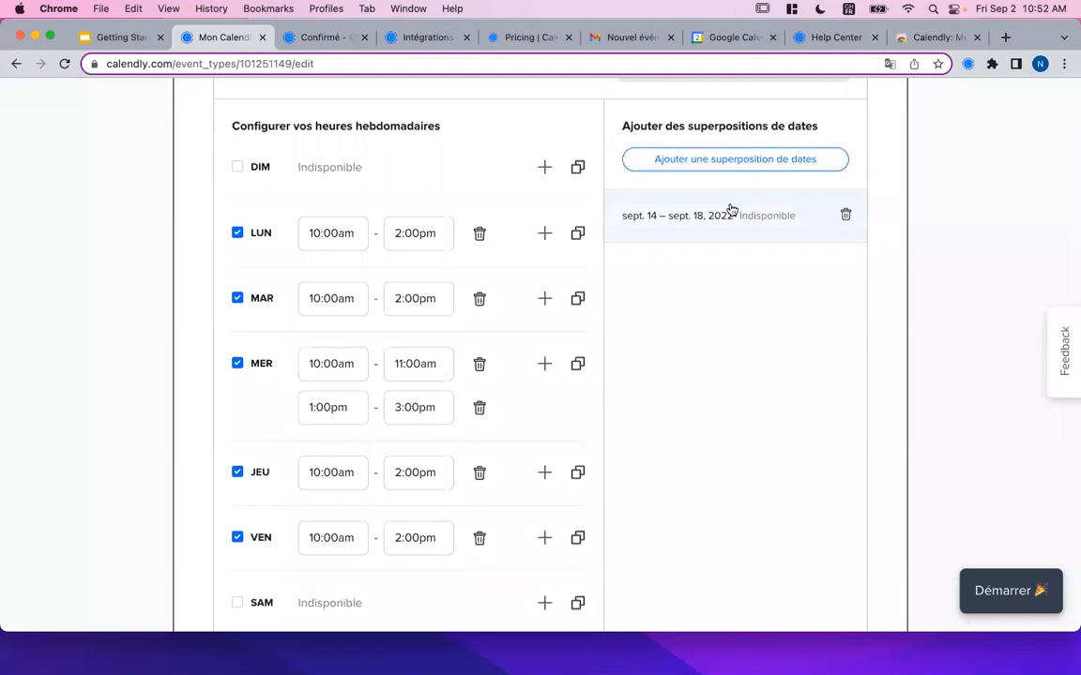
Step: Try a 15 min buffer after the event and switch it off again
{"action": "scroll", "coordinate": [607, 271], "scroll_direction": "up", "scroll_amount": 3}
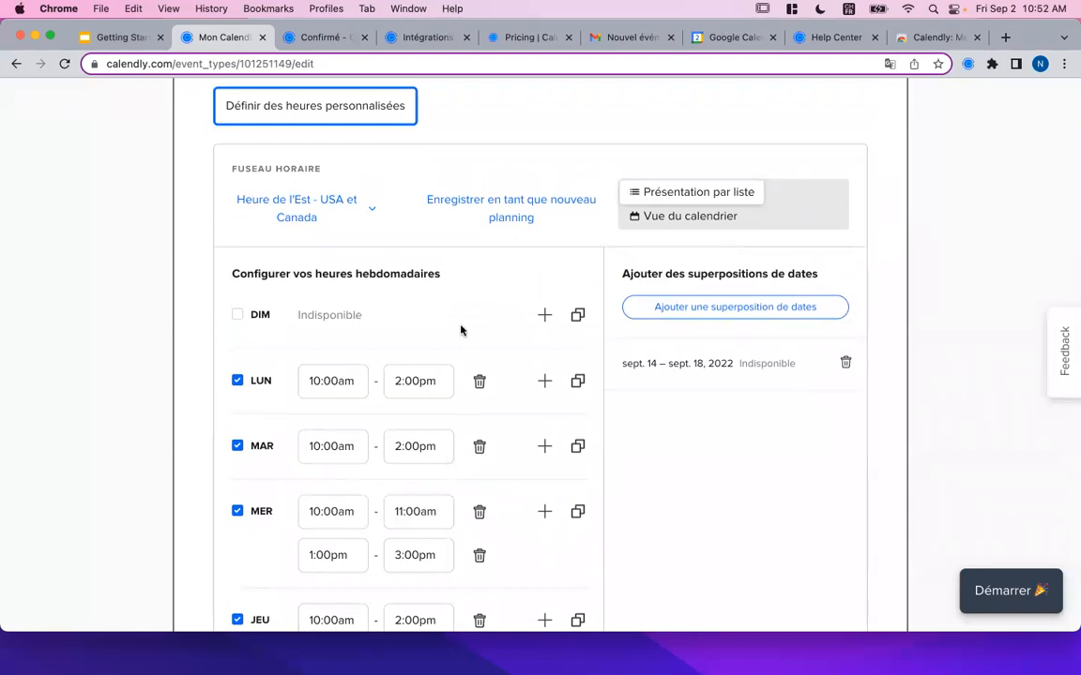
{"action": "scroll", "coordinate": [467, 403], "scroll_direction": "down", "scroll_amount": 10}
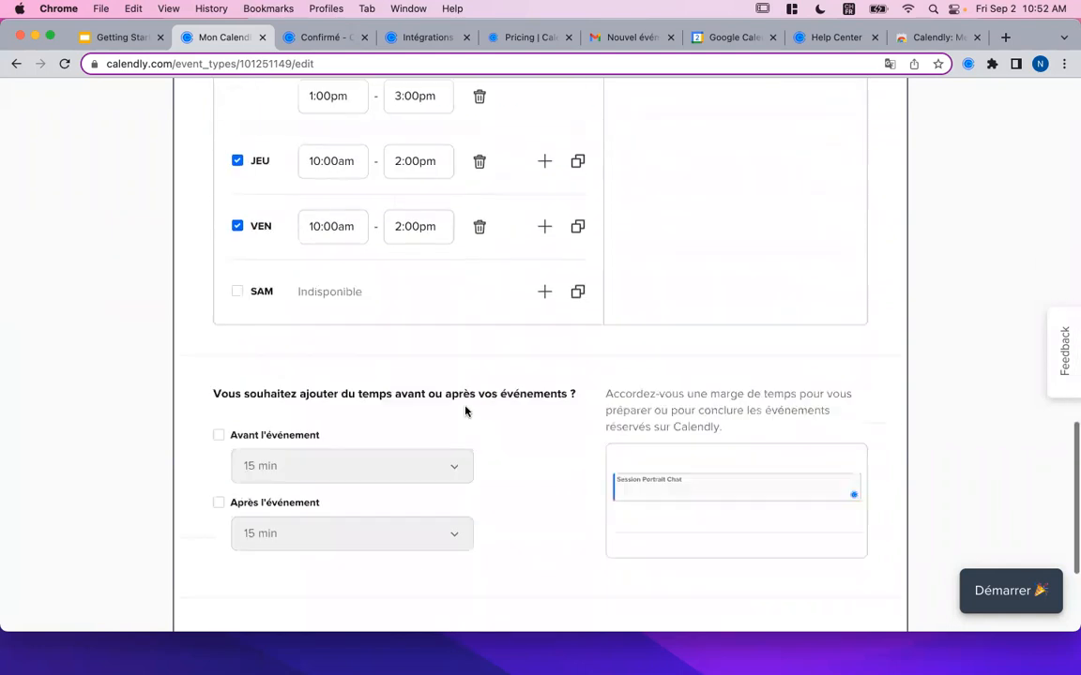
{"action": "scroll", "coordinate": [201, 352], "scroll_direction": "down", "scroll_amount": 2}
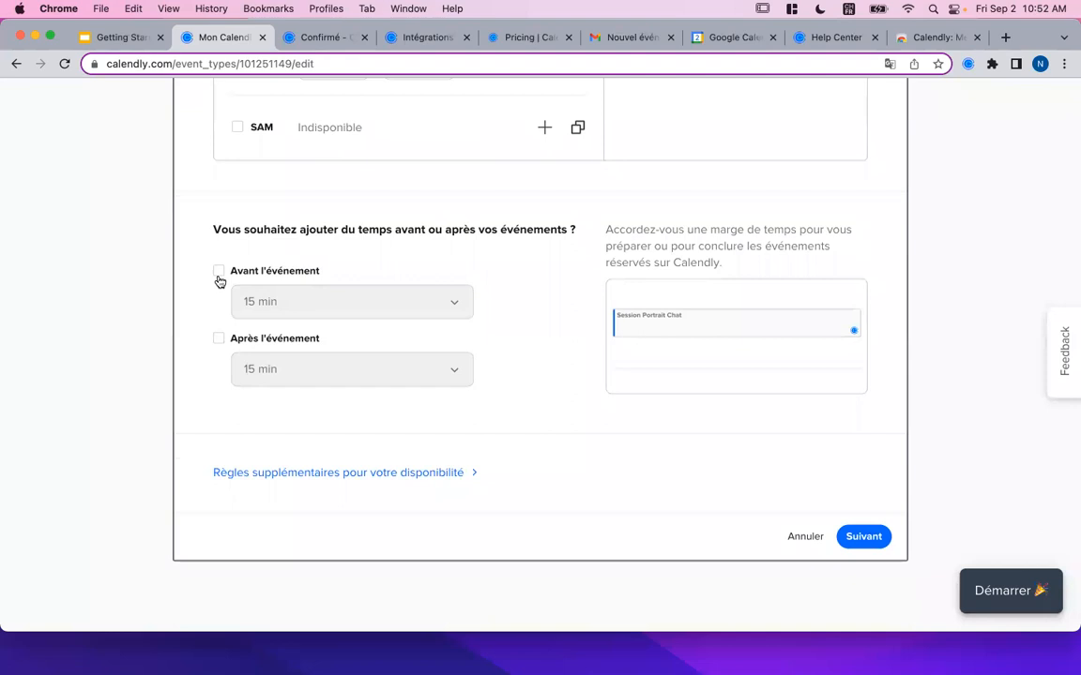
{"action": "left_click", "coordinate": [219, 340]}
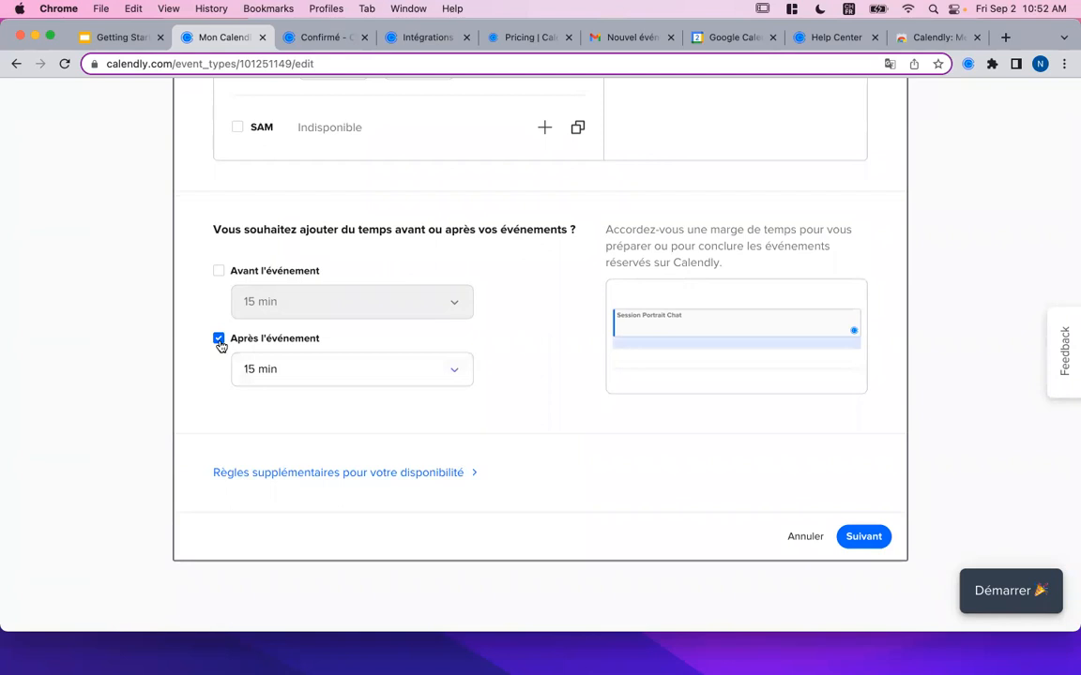
{"action": "left_click", "coordinate": [220, 341]}
Step: Expand the additional availability rules to show the start-time increments and scheduling conditions
{"action": "scroll", "coordinate": [133, 470], "scroll_direction": "down", "scroll_amount": 1}
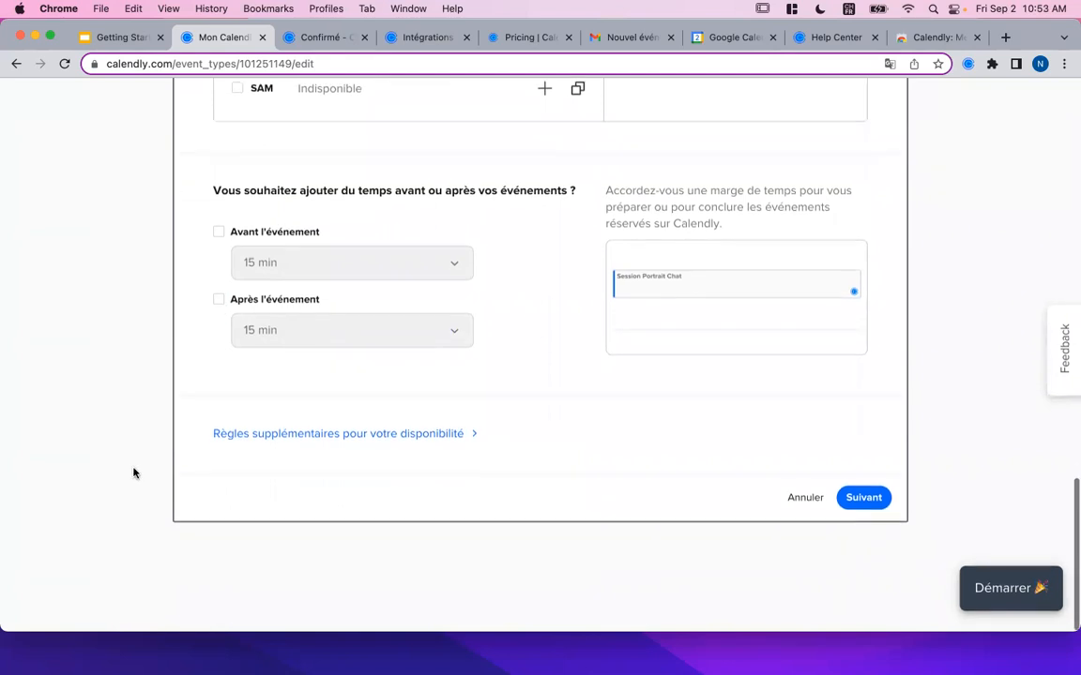
{"action": "left_click", "coordinate": [343, 439]}
{"action": "scroll", "coordinate": [92, 479], "scroll_direction": "down", "scroll_amount": 5}
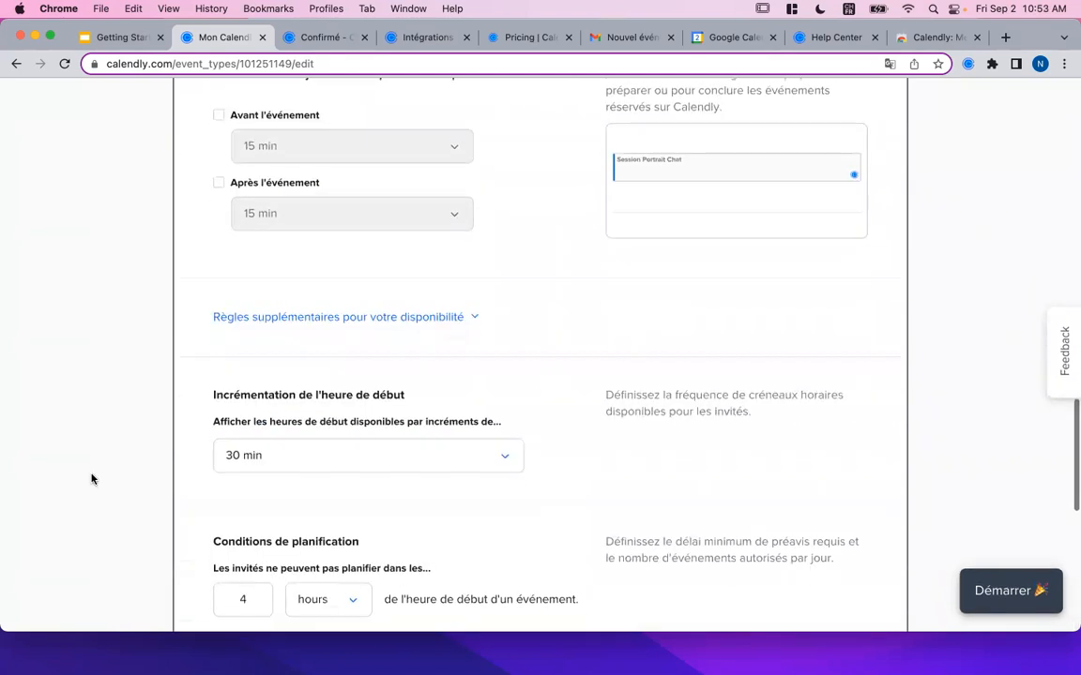
Step: Show the available start-time increment choices and close the list without changing the selection
{"action": "scroll", "coordinate": [92, 479], "scroll_direction": "down", "scroll_amount": 2}
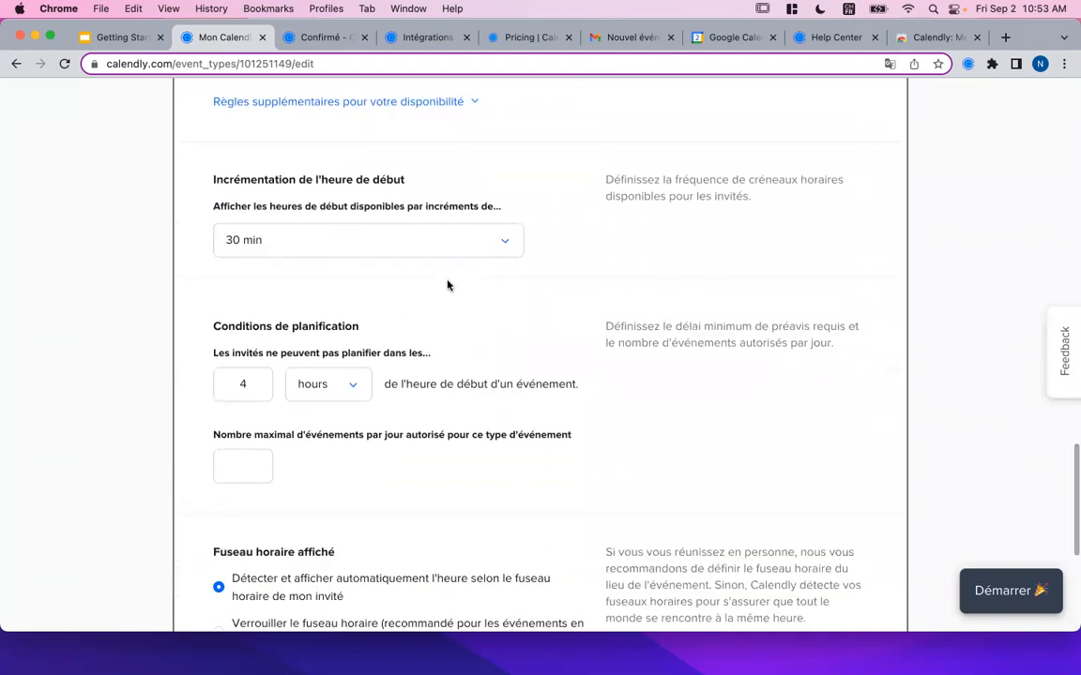
{"action": "left_click", "coordinate": [453, 240]}
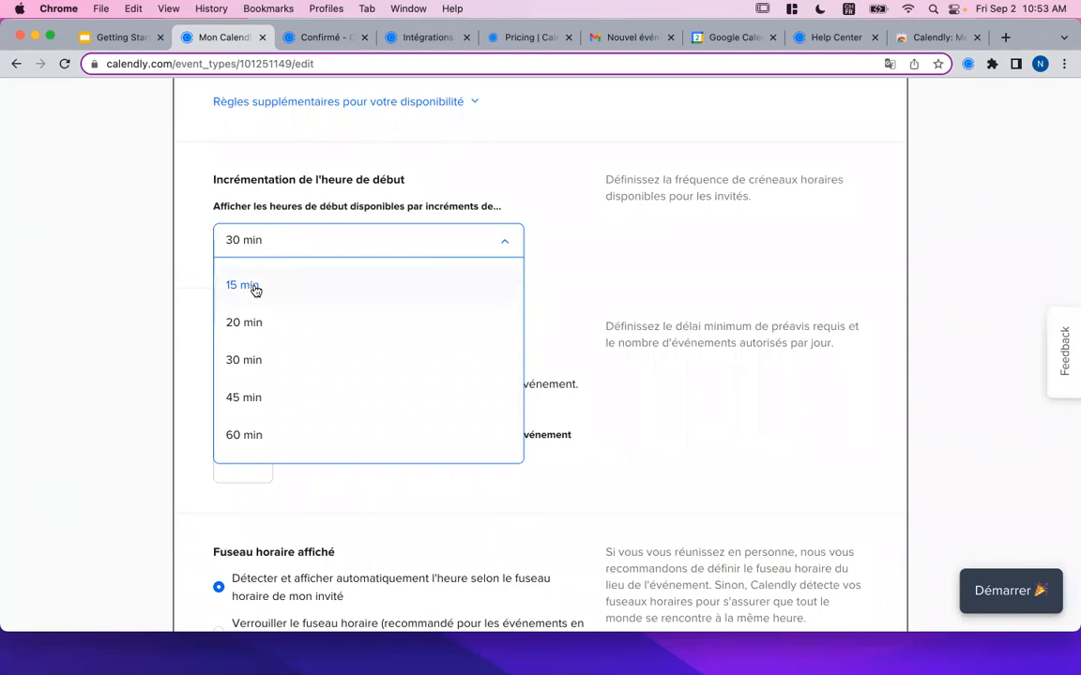
{"action": "left_click", "coordinate": [169, 264]}
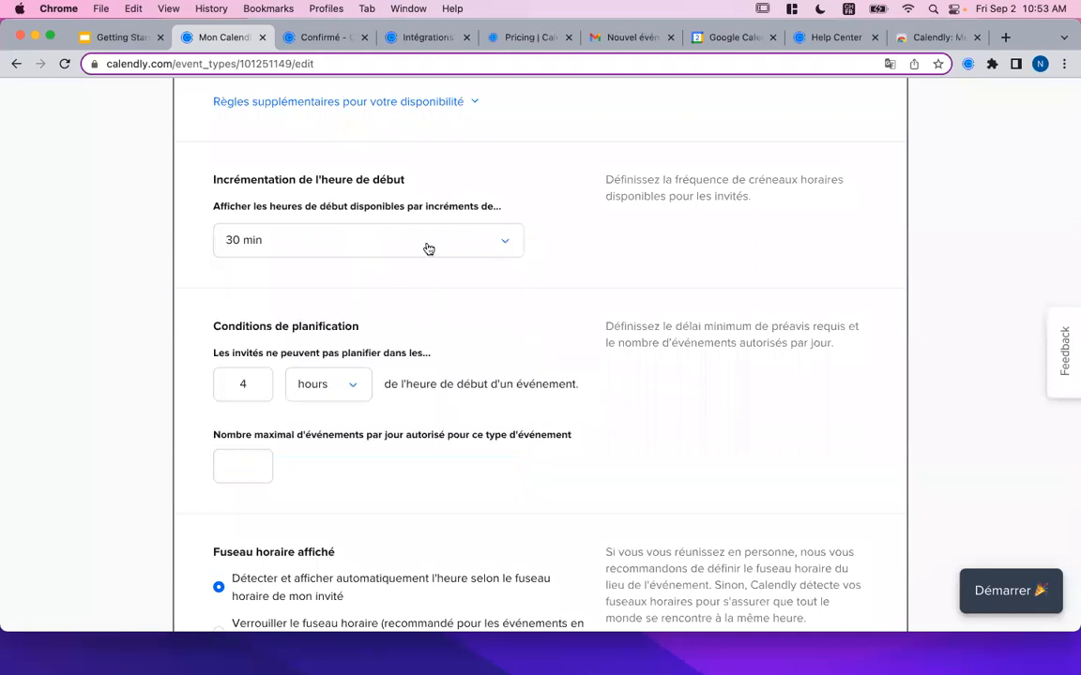
Step: Set the minimum scheduling notice before an event's start to 24 hours
{"action": "scroll", "coordinate": [161, 322], "scroll_direction": "down", "scroll_amount": 3}
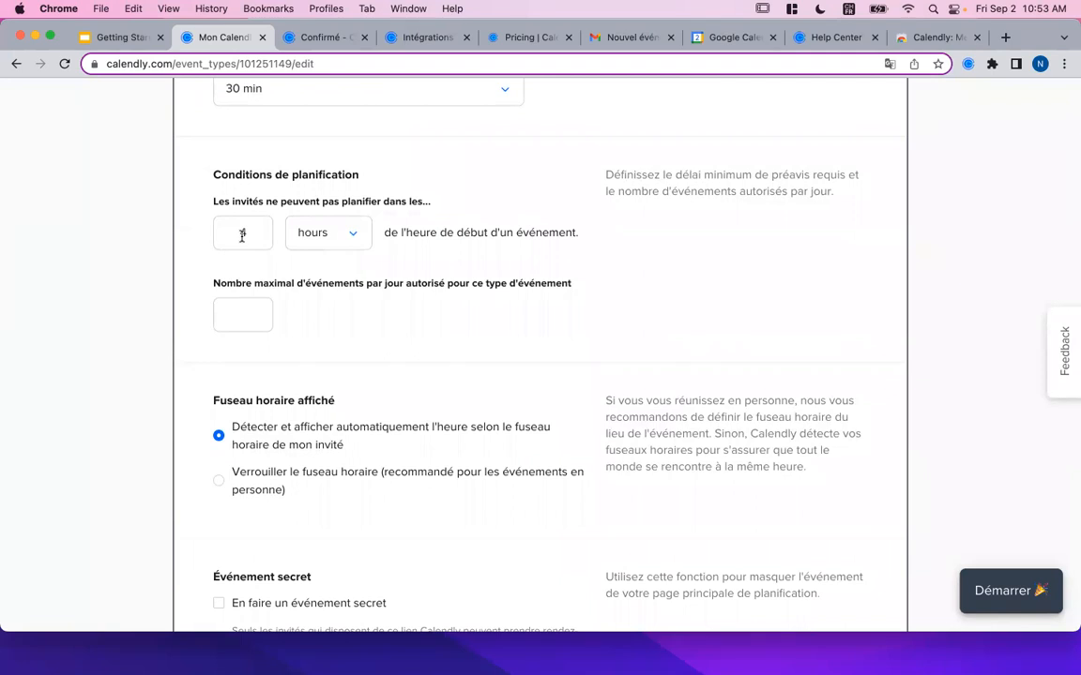
{"action": "left_click_drag", "start_coordinate": [242, 235], "coordinate": [220, 240]}
{"action": "type", "text": "24"}
{"action": "left_click", "coordinate": [123, 347]}
Step: Limit this event type to a maximum of 2 events per day
{"action": "scroll", "coordinate": [143, 455], "scroll_direction": "down", "scroll_amount": 1}
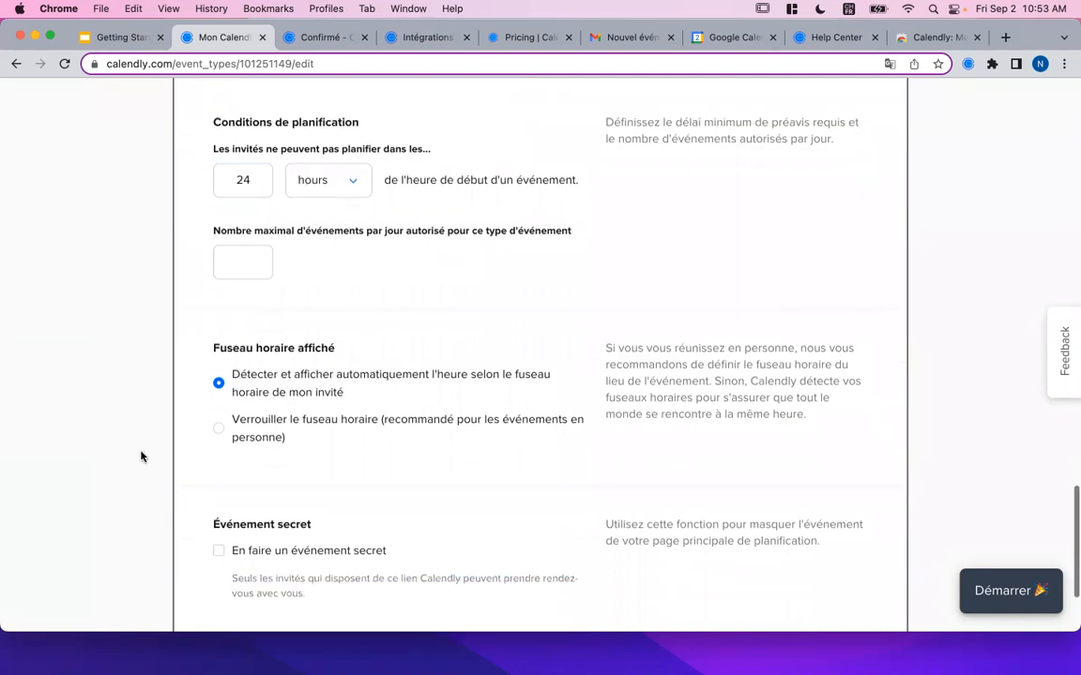
{"action": "left_click", "coordinate": [236, 262]}
{"action": "type", "text": "2"}
{"action": "left_click", "coordinate": [96, 386]}
Step: Lock the displayed time zone, as recommended for in-person events, instead of detecting the invitee's time zone
{"action": "scroll", "coordinate": [148, 379], "scroll_direction": "down", "scroll_amount": 2}
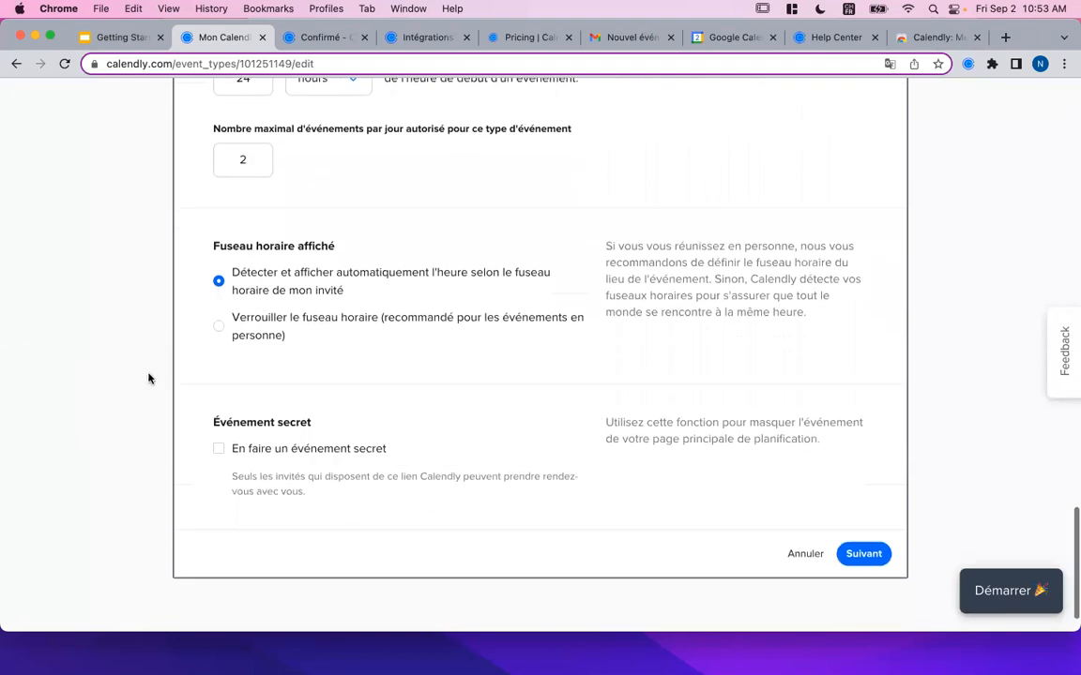
{"action": "left_click", "coordinate": [217, 326]}
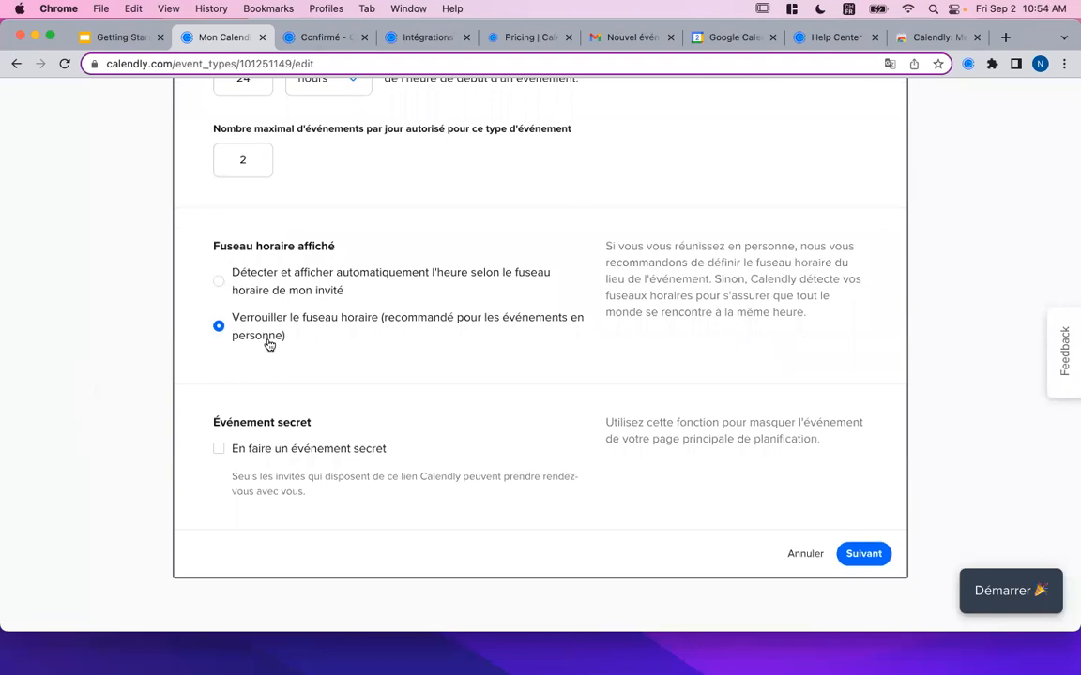
{"action": "left_click", "coordinate": [220, 283]}
{"action": "left_click", "coordinate": [217, 334]}
Step: Review the custom hours and availability rules, then save the booking availability settings
{"action": "scroll", "coordinate": [81, 223], "scroll_direction": "up", "scroll_amount": 15}
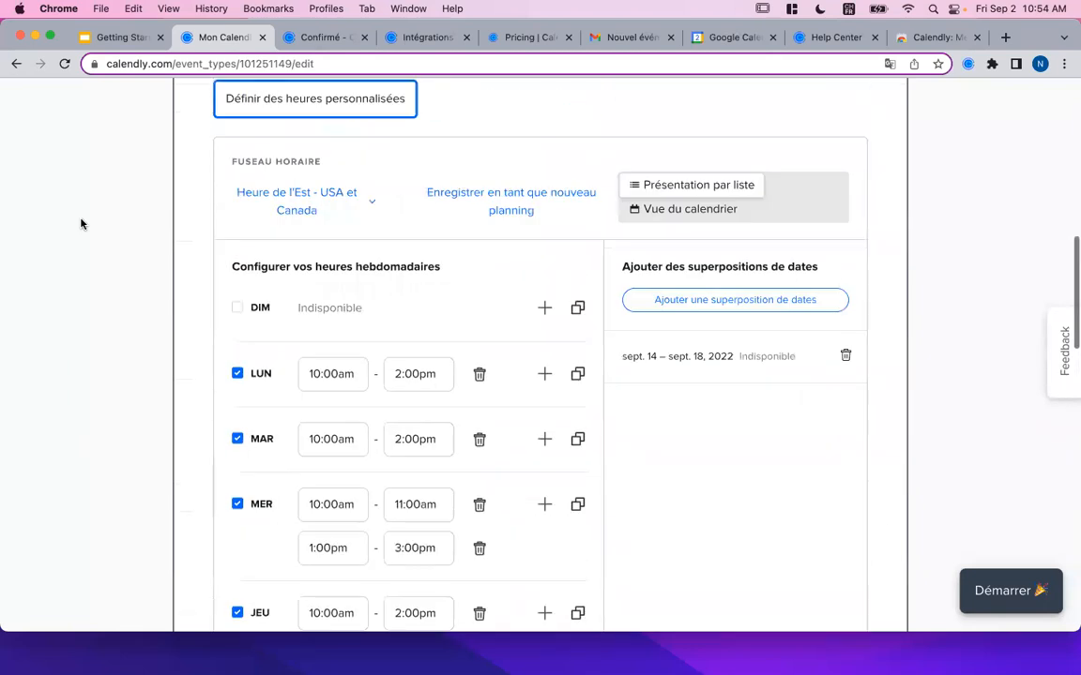
{"action": "scroll", "coordinate": [80, 224], "scroll_direction": "up", "scroll_amount": 3}
{"action": "scroll", "coordinate": [81, 223], "scroll_direction": "down", "scroll_amount": 10}
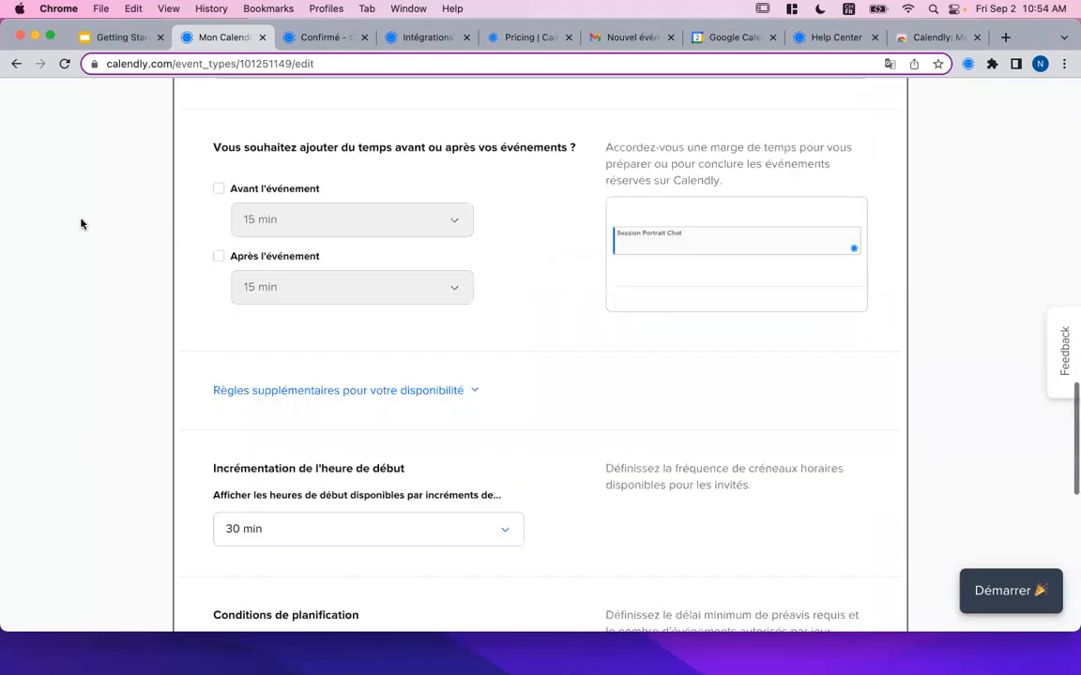
{"action": "scroll", "coordinate": [81, 223], "scroll_direction": "down", "scroll_amount": 5}
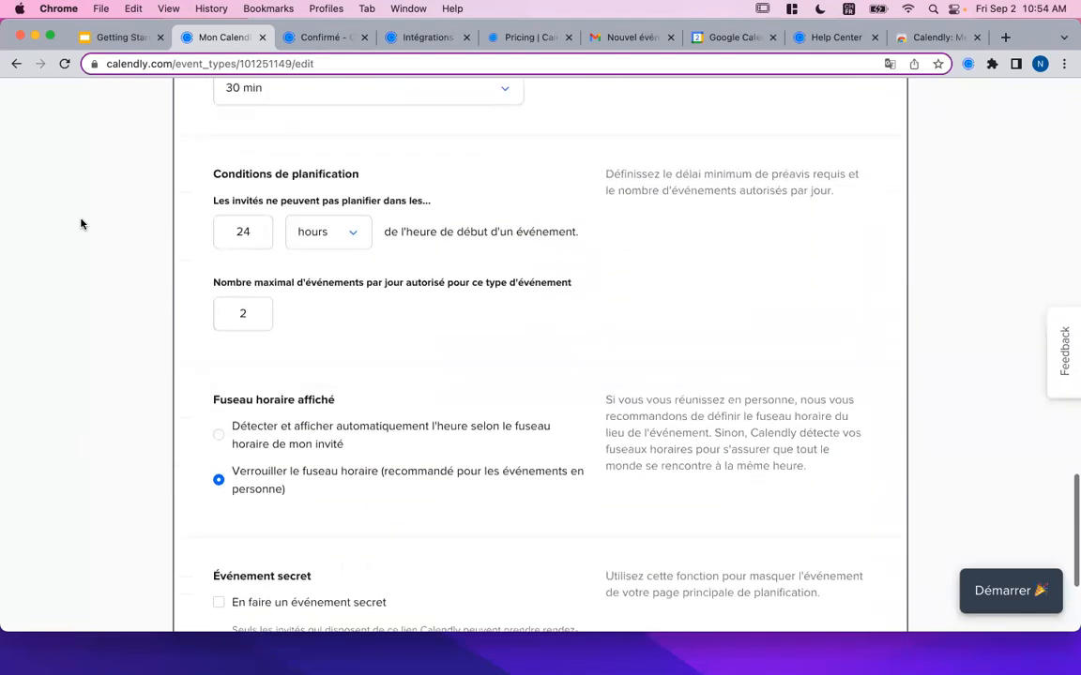
{"action": "scroll", "coordinate": [94, 262], "scroll_direction": "down", "scroll_amount": 2}
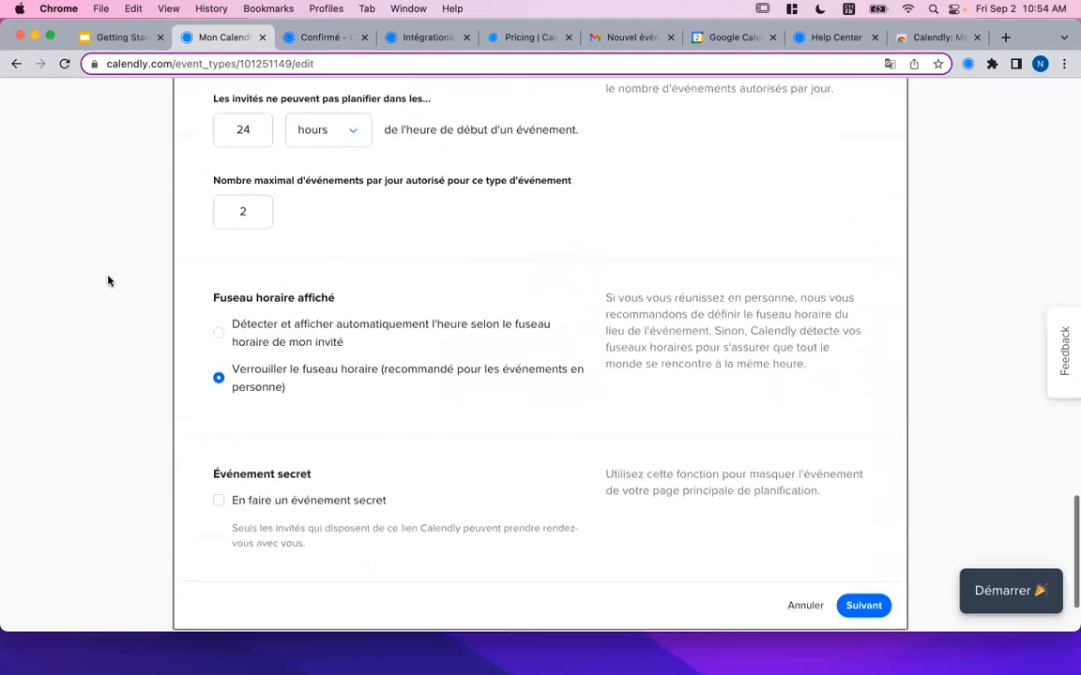
{"action": "scroll", "coordinate": [125, 467], "scroll_direction": "down", "scroll_amount": 2}
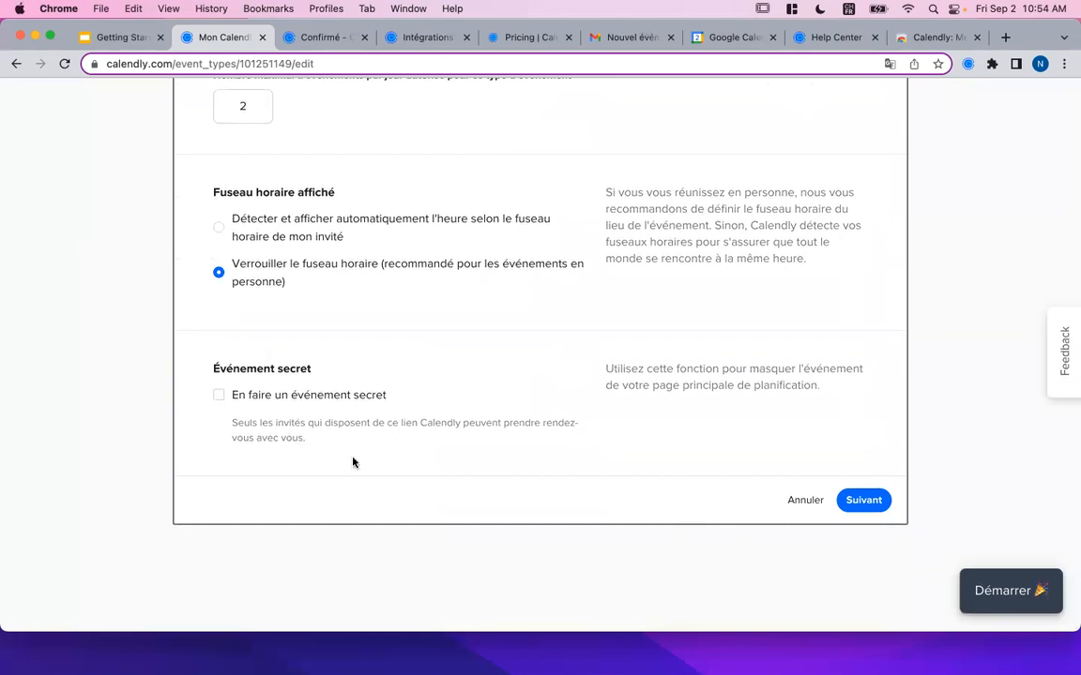
{"action": "left_click", "coordinate": [857, 508]}
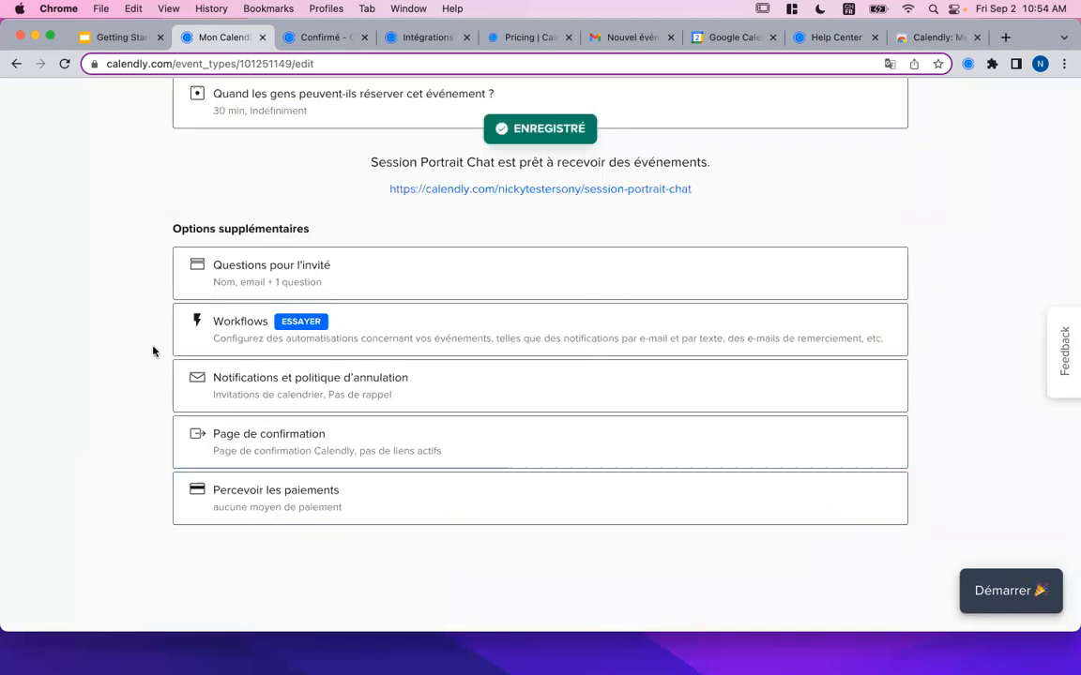
Step: Examine the Session Portrait Chat event summary and highlight its booking link
{"action": "scroll", "coordinate": [123, 265], "scroll_direction": "up", "scroll_amount": 4}
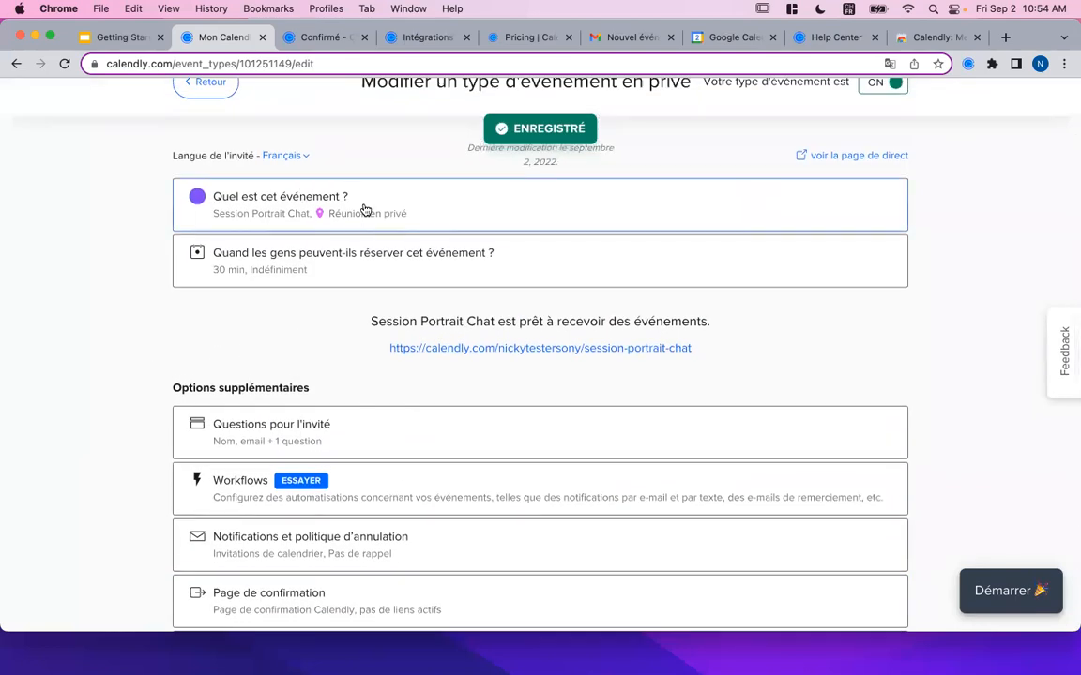
{"action": "scroll", "coordinate": [364, 212], "scroll_direction": "up", "scroll_amount": 2}
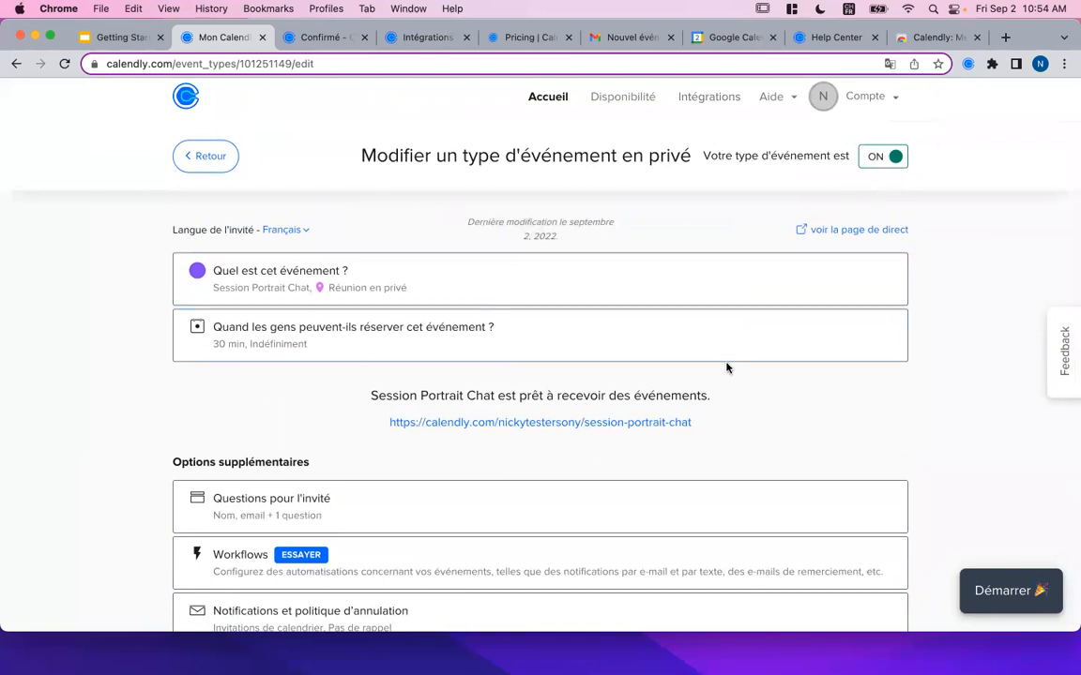
{"action": "scroll", "coordinate": [726, 368], "scroll_direction": "up", "scroll_amount": 1}
{"action": "left_click_drag", "start_coordinate": [712, 421], "coordinate": [359, 428]}
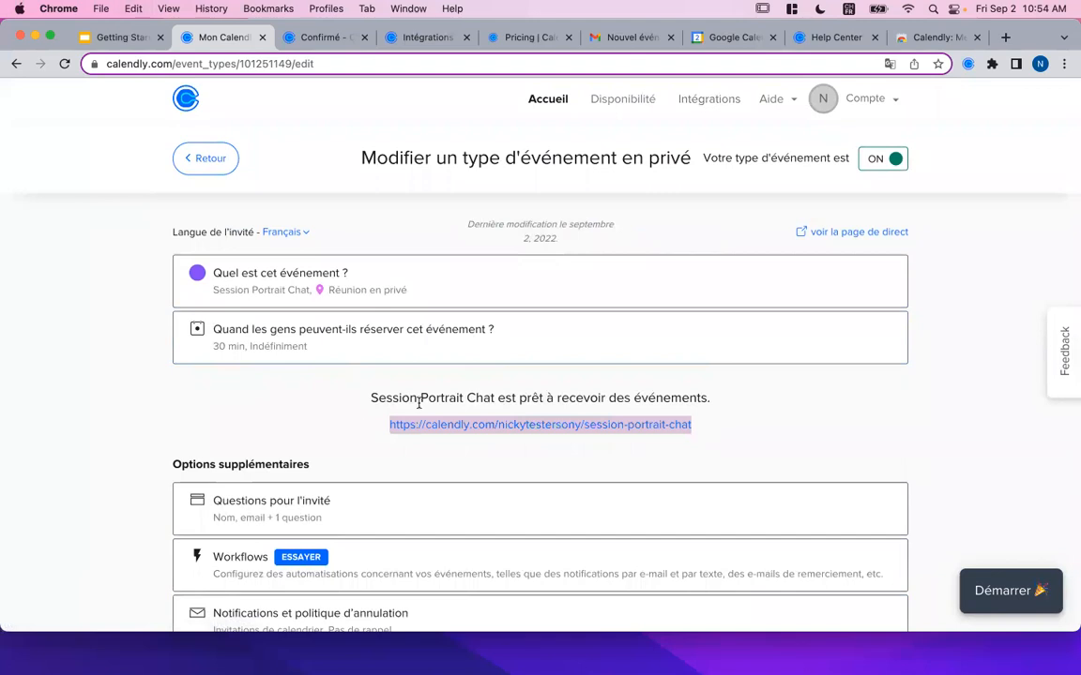
{"action": "left_click", "coordinate": [411, 435]}
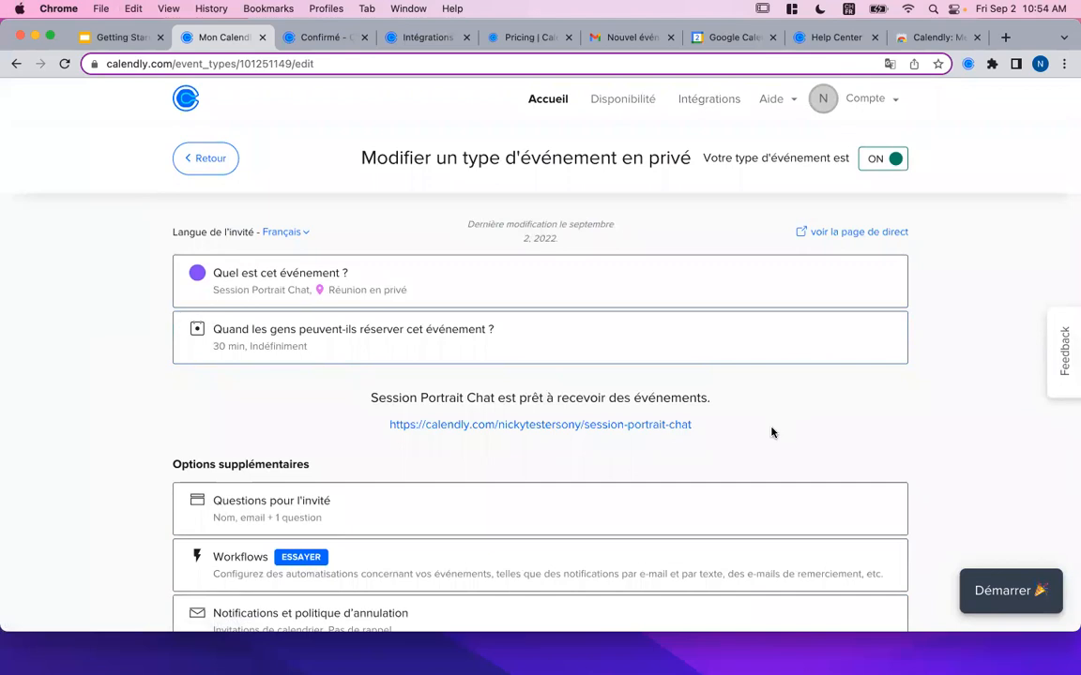
Step: Open the invitee questions from the event type's additional options and review the booking form fields
{"action": "scroll", "coordinate": [772, 433], "scroll_direction": "down", "scroll_amount": 4}
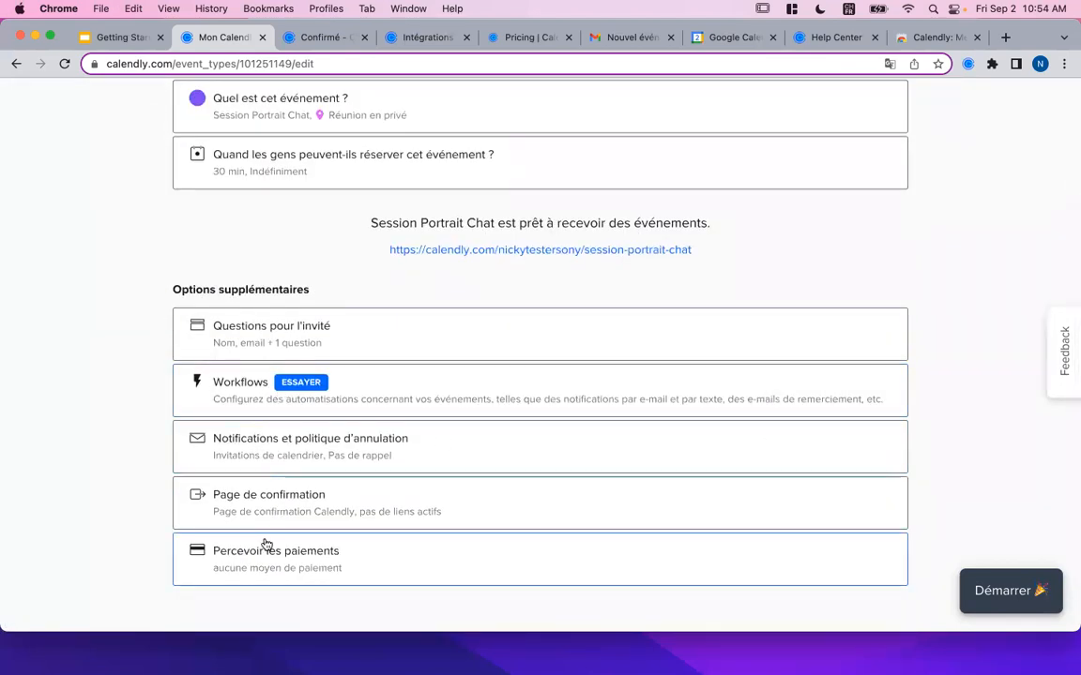
{"action": "scroll", "coordinate": [266, 544], "scroll_direction": "up", "scroll_amount": 3}
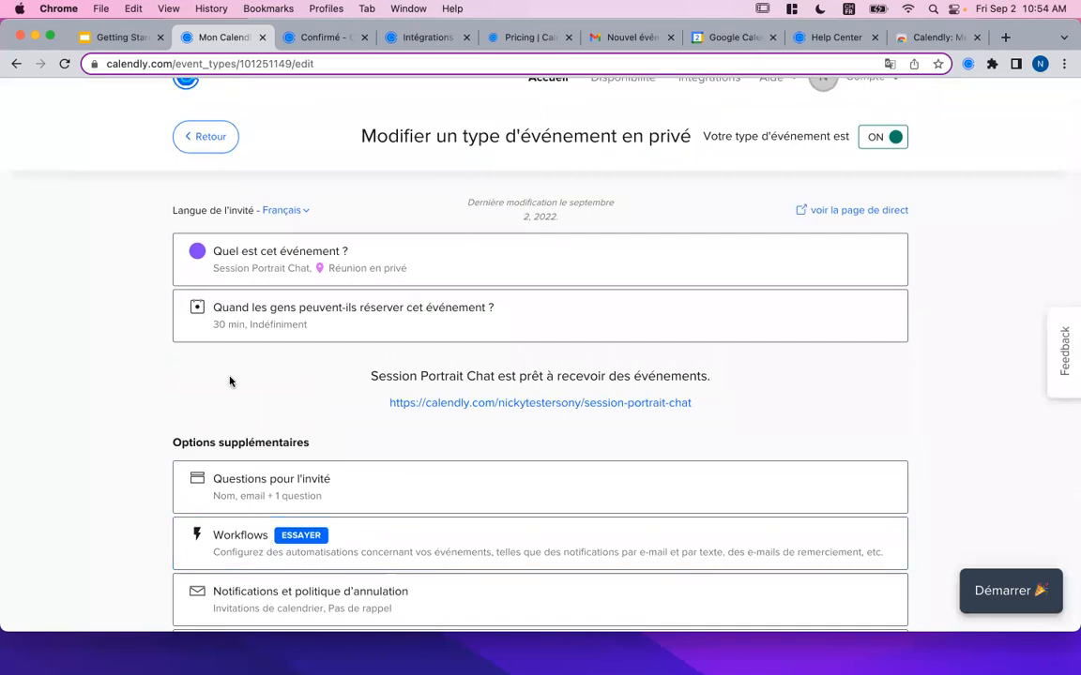
{"action": "scroll", "coordinate": [230, 376], "scroll_direction": "down", "scroll_amount": 5}
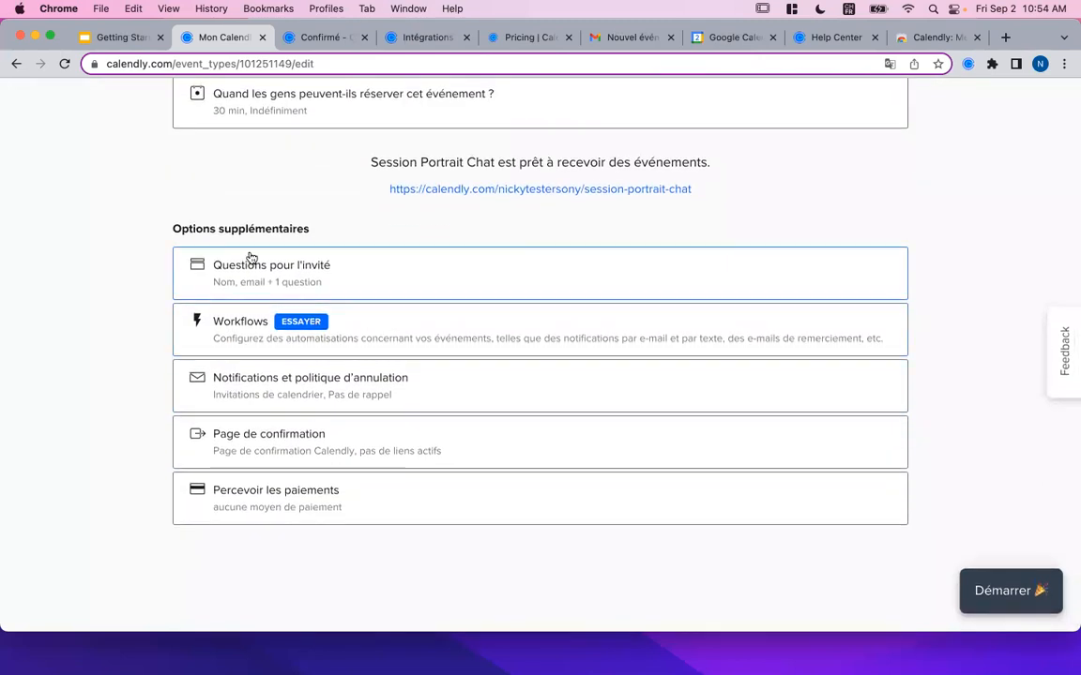
{"action": "left_click", "coordinate": [308, 283]}
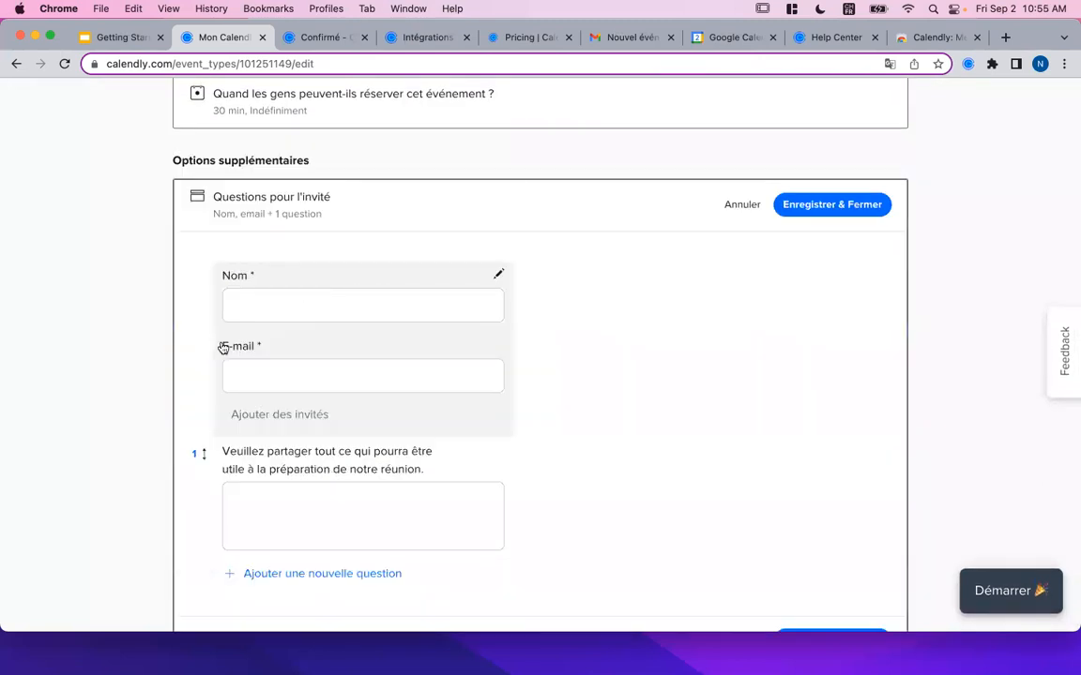
{"action": "scroll", "coordinate": [84, 452], "scroll_direction": "down", "scroll_amount": 4}
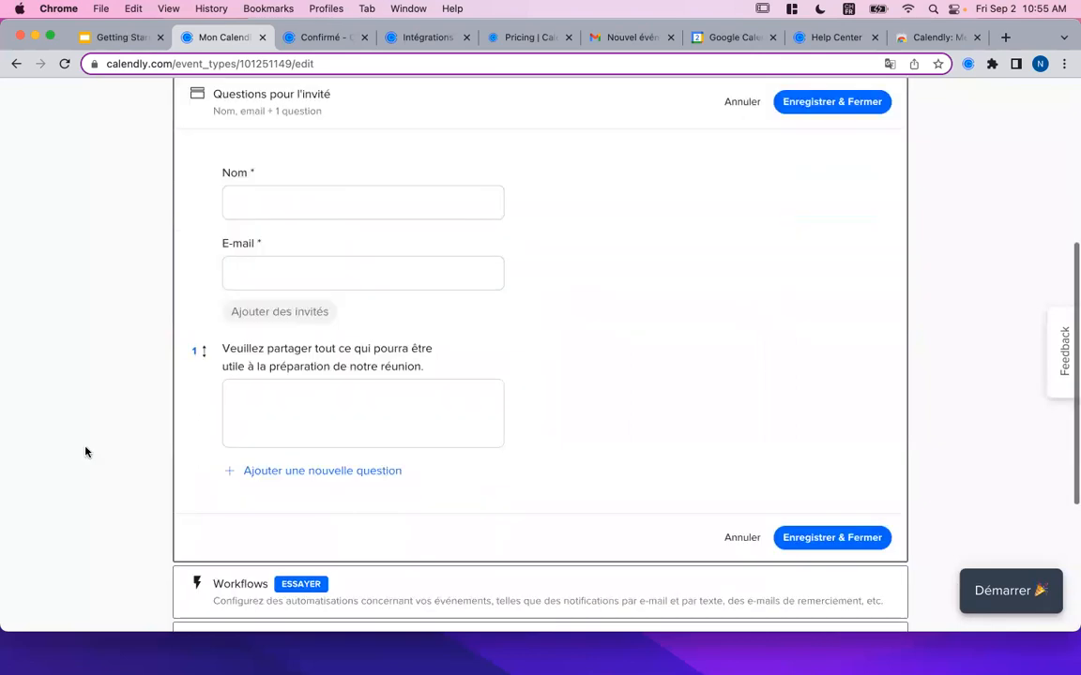
{"action": "scroll", "coordinate": [165, 420], "scroll_direction": "down", "scroll_amount": 2}
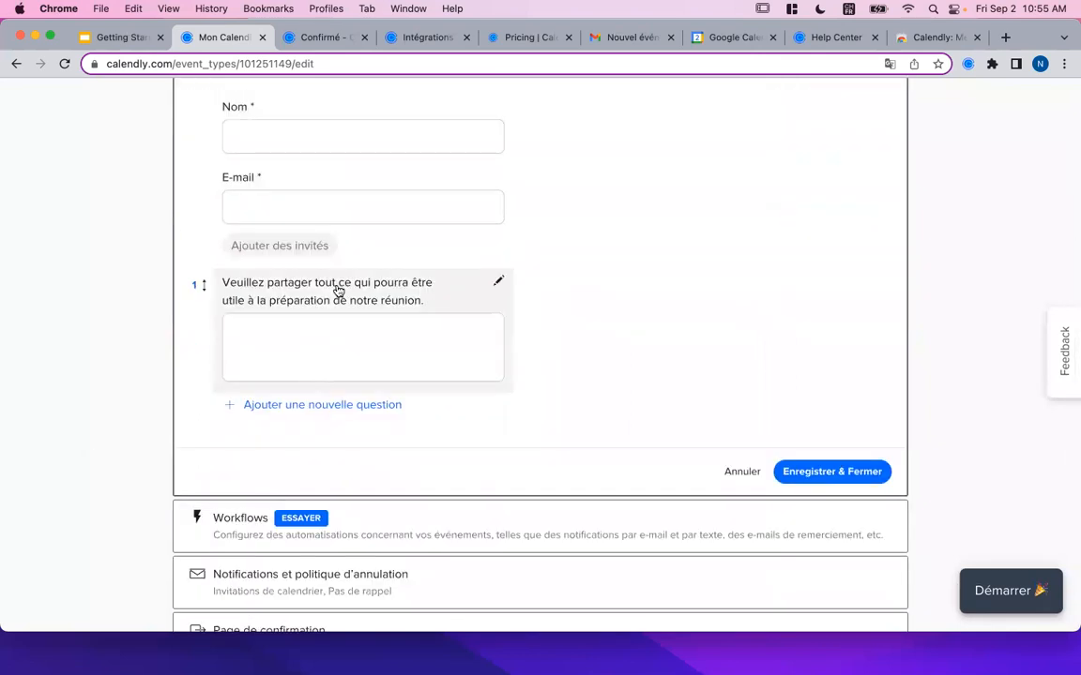
Step: Reword the first invitee question as "Quel est le nom du chat?", make it required and keep the multi-line answer type
{"action": "left_click", "coordinate": [498, 279]}
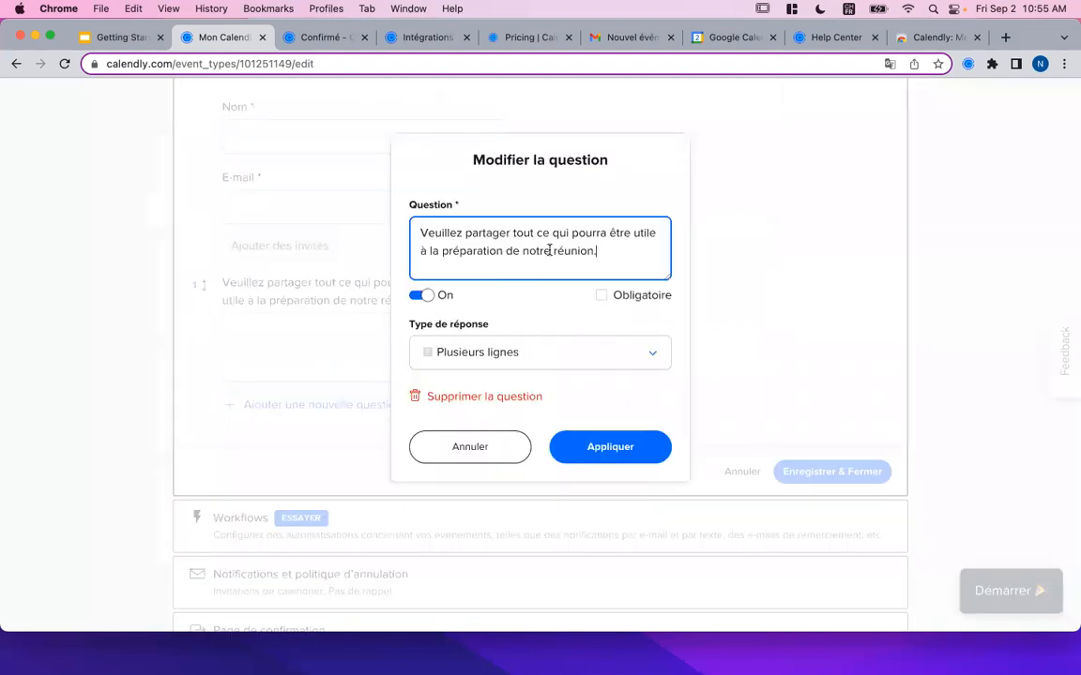
{"action": "key", "text": "super+a"}
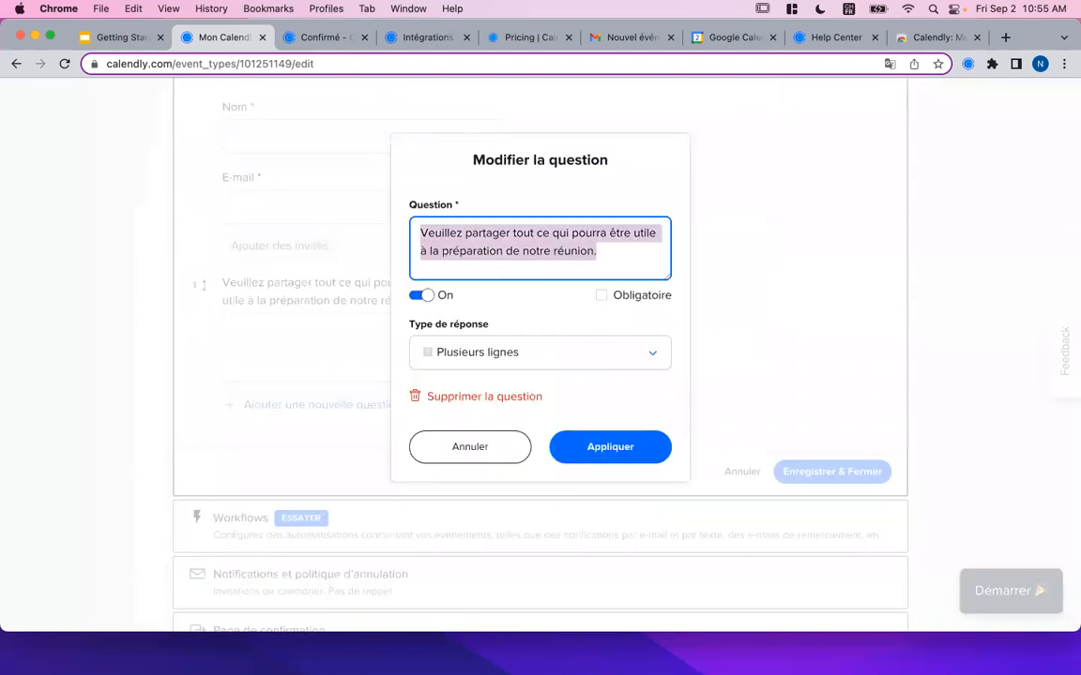
{"action": "type", "text": "Quel est le n"}
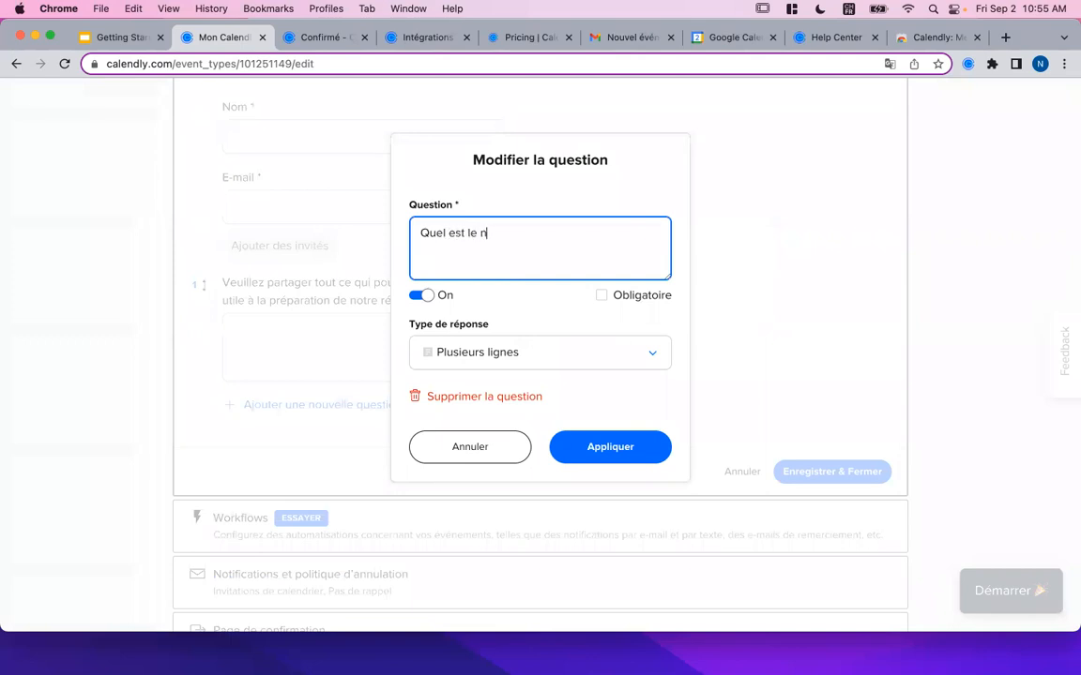
{"action": "type", "text": "om du chat ?"}
{"action": "left_click", "coordinate": [602, 296]}
{"action": "left_click", "coordinate": [653, 359]}
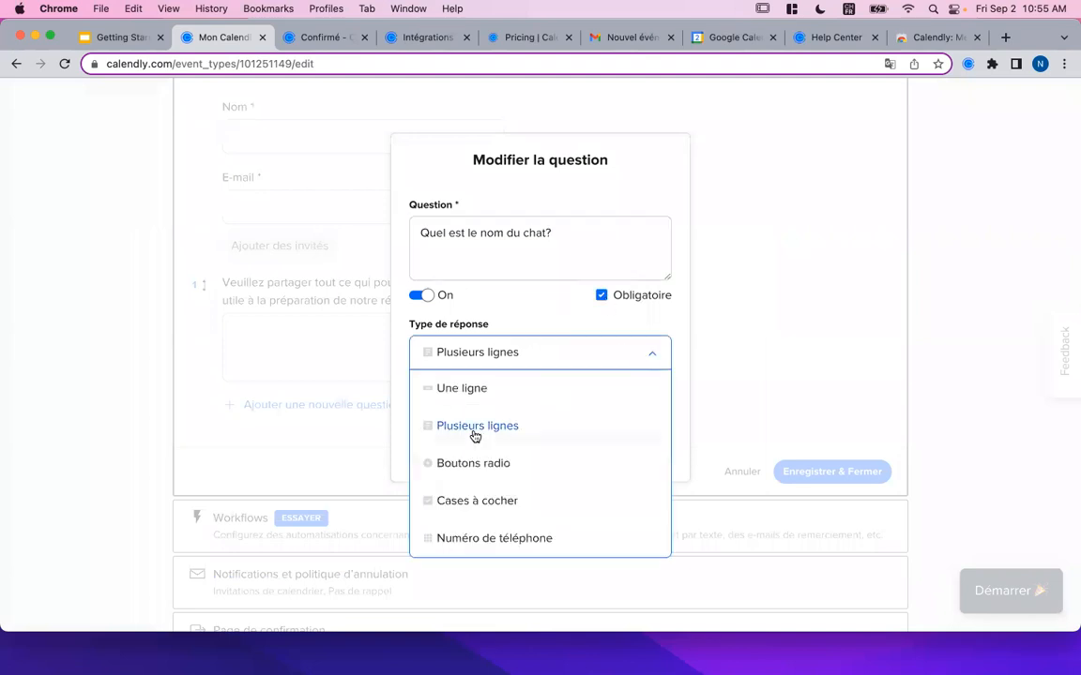
{"action": "left_click", "coordinate": [526, 353]}
{"action": "left_click", "coordinate": [591, 448]}
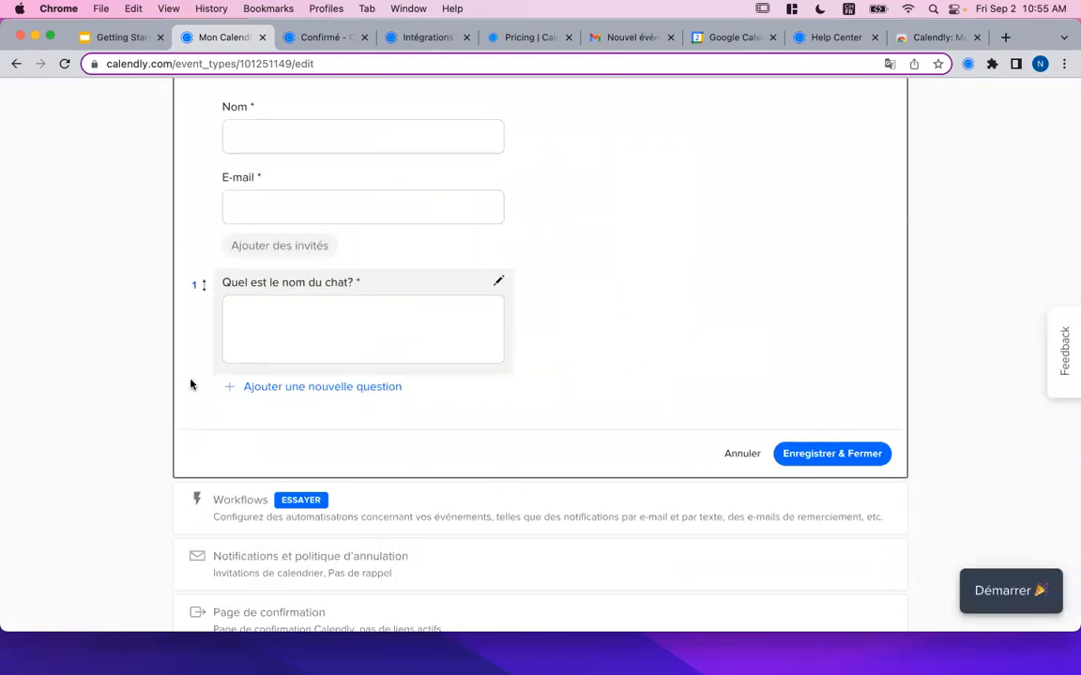
Step: Add a single-line question "Quell est sa friandise préférée" and save the invitee questions
{"action": "scroll", "coordinate": [190, 381], "scroll_direction": "up", "scroll_amount": 4}
{"action": "scroll", "coordinate": [166, 459], "scroll_direction": "down", "scroll_amount": 5}
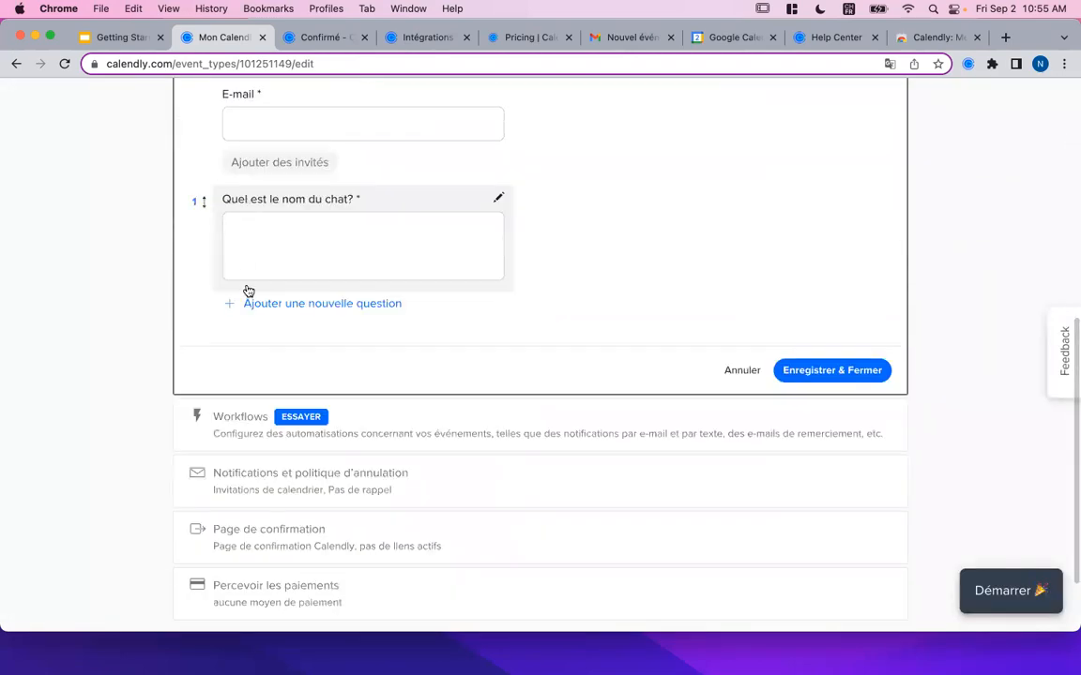
{"action": "scroll", "coordinate": [246, 295], "scroll_direction": "up", "scroll_amount": 1}
{"action": "left_click", "coordinate": [273, 382]}
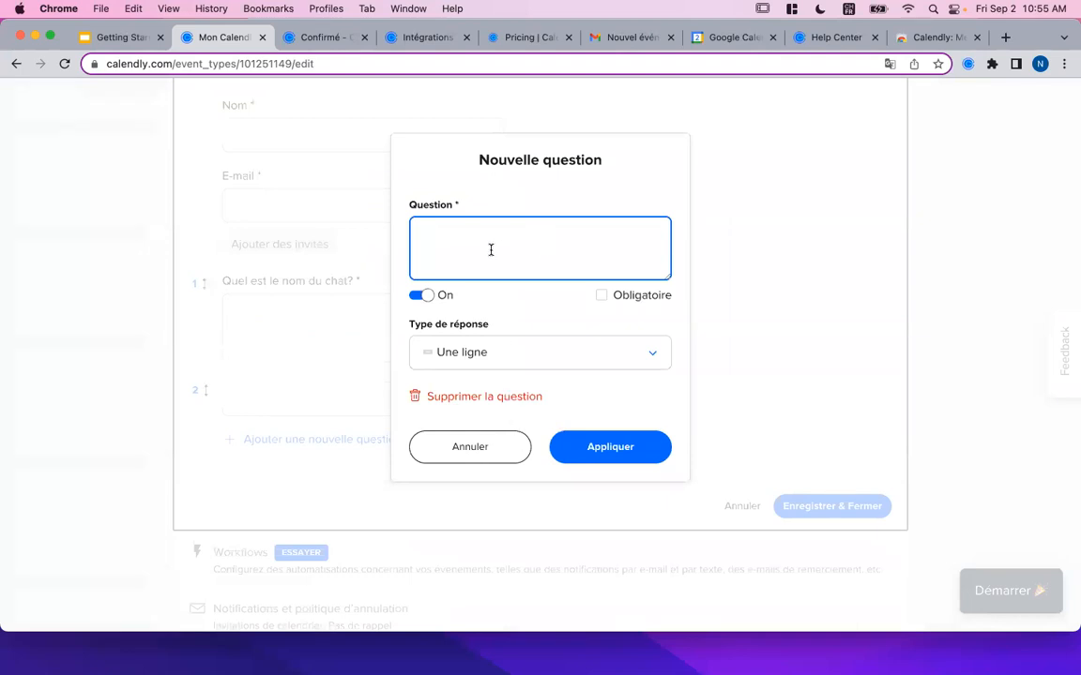
{"action": "type", "text": "Quell est sa frian"}
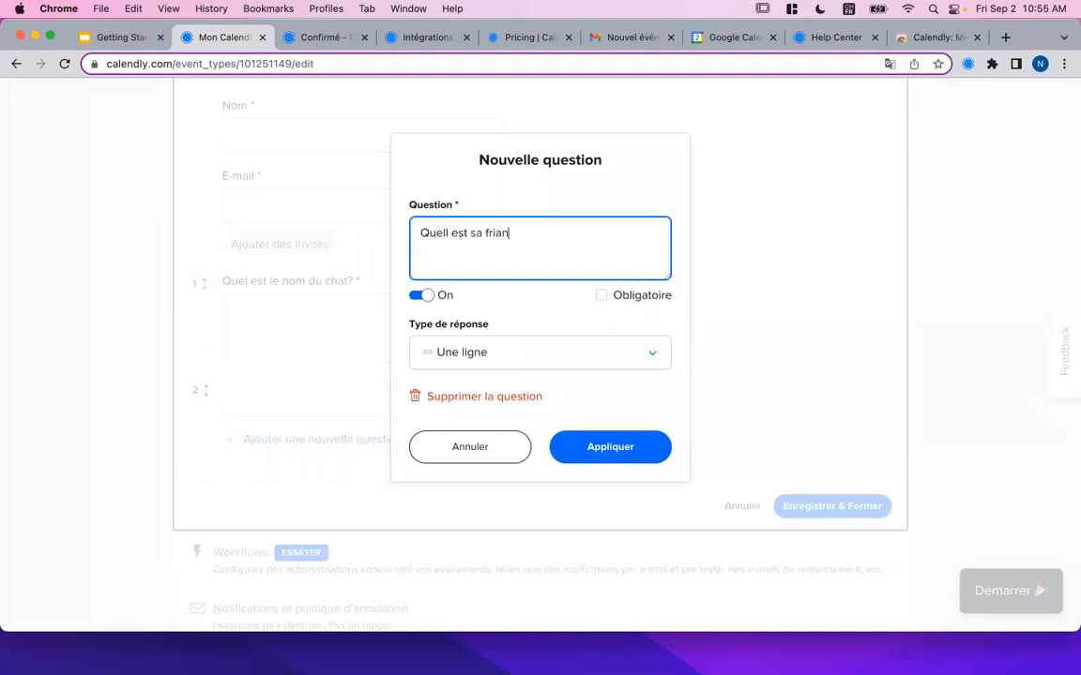
{"action": "type", "text": "dise préférée"}
{"action": "left_click", "coordinate": [593, 450]}
{"action": "scroll", "coordinate": [186, 405], "scroll_direction": "up", "scroll_amount": 1}
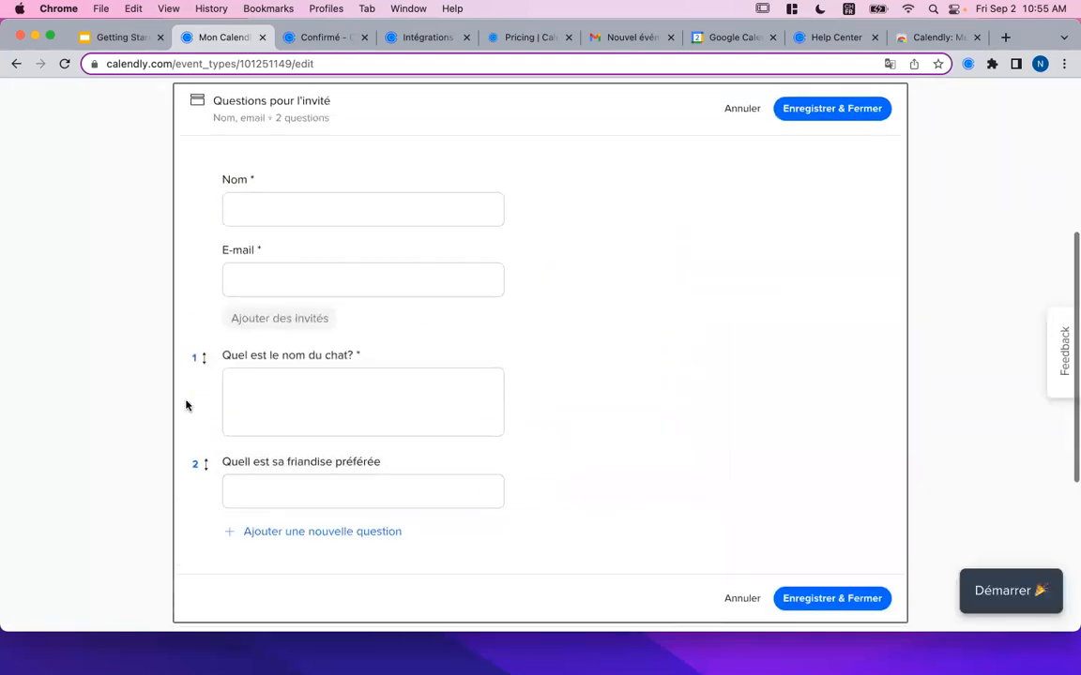
{"action": "scroll", "coordinate": [185, 406], "scroll_direction": "down", "scroll_amount": 5}
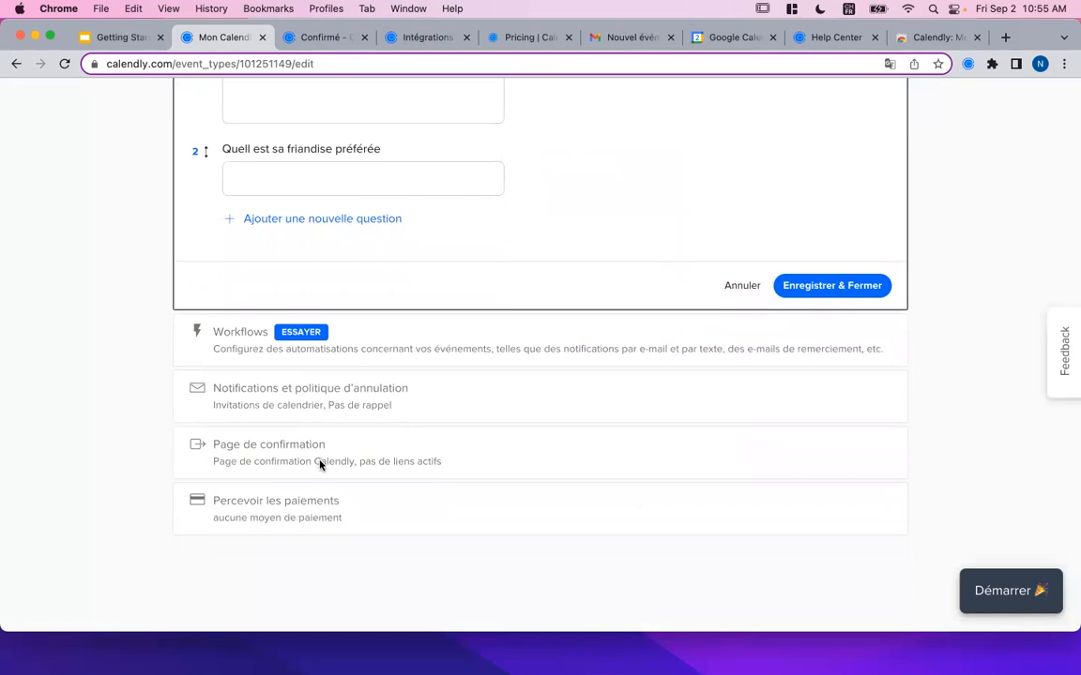
{"action": "left_click", "coordinate": [844, 289]}
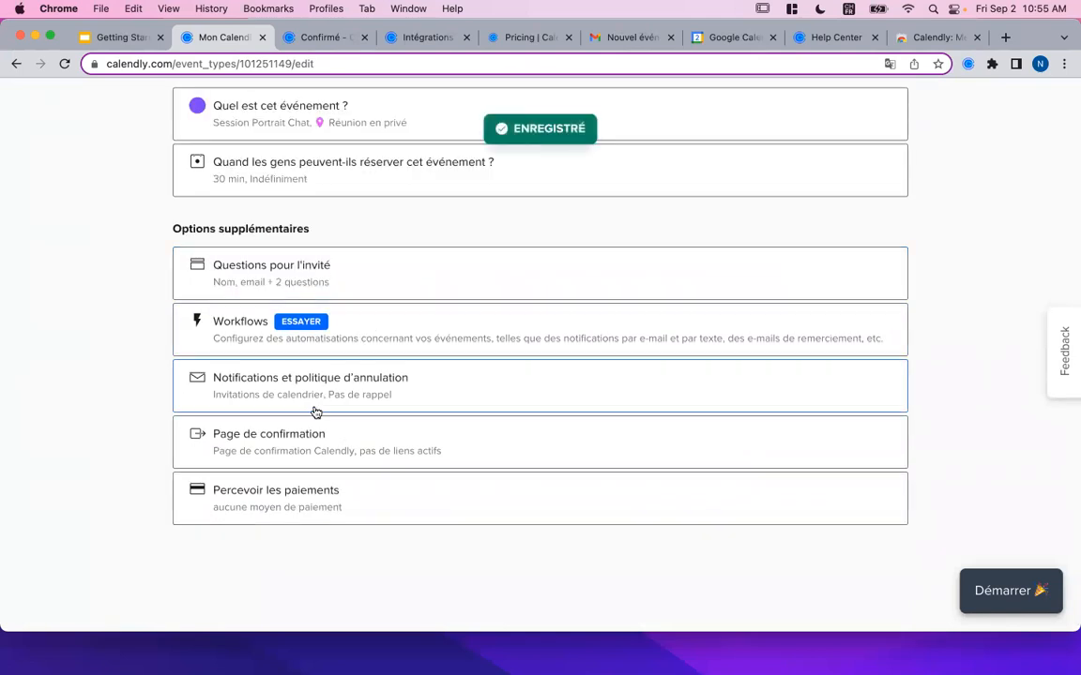
Step: Open the confirmation page settings, compare them with the invitee's confirmed booking page, and review the choices for what happens on confirmation
{"action": "left_click", "coordinate": [307, 444]}
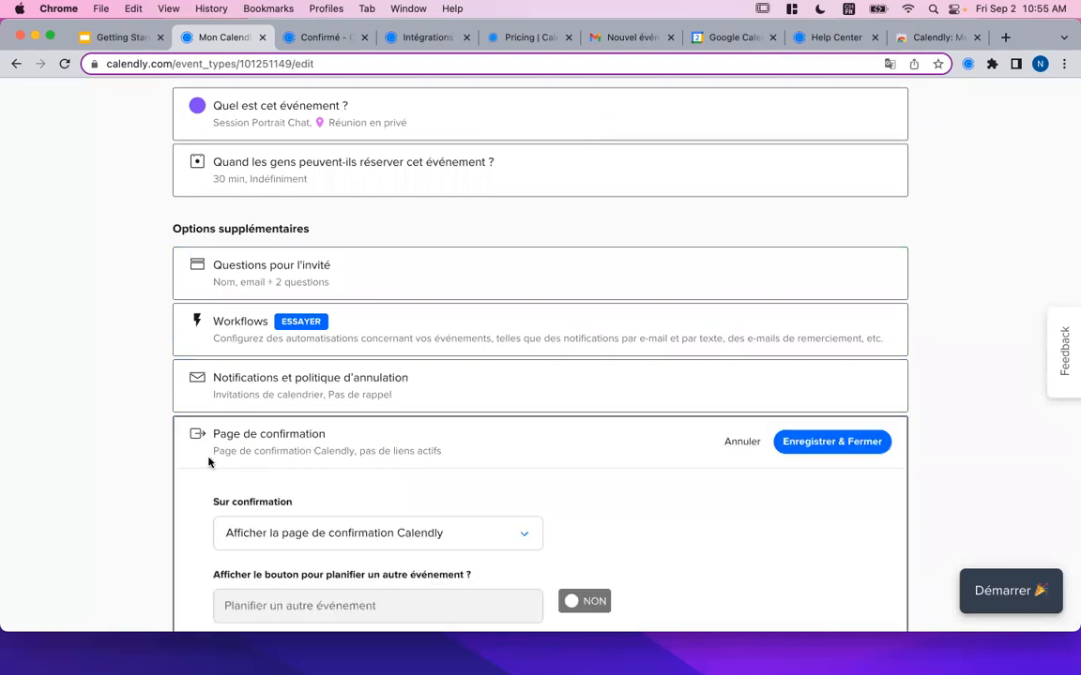
{"action": "scroll", "coordinate": [282, 441], "scroll_direction": "down", "scroll_amount": 3}
{"action": "left_click", "coordinate": [320, 37]}
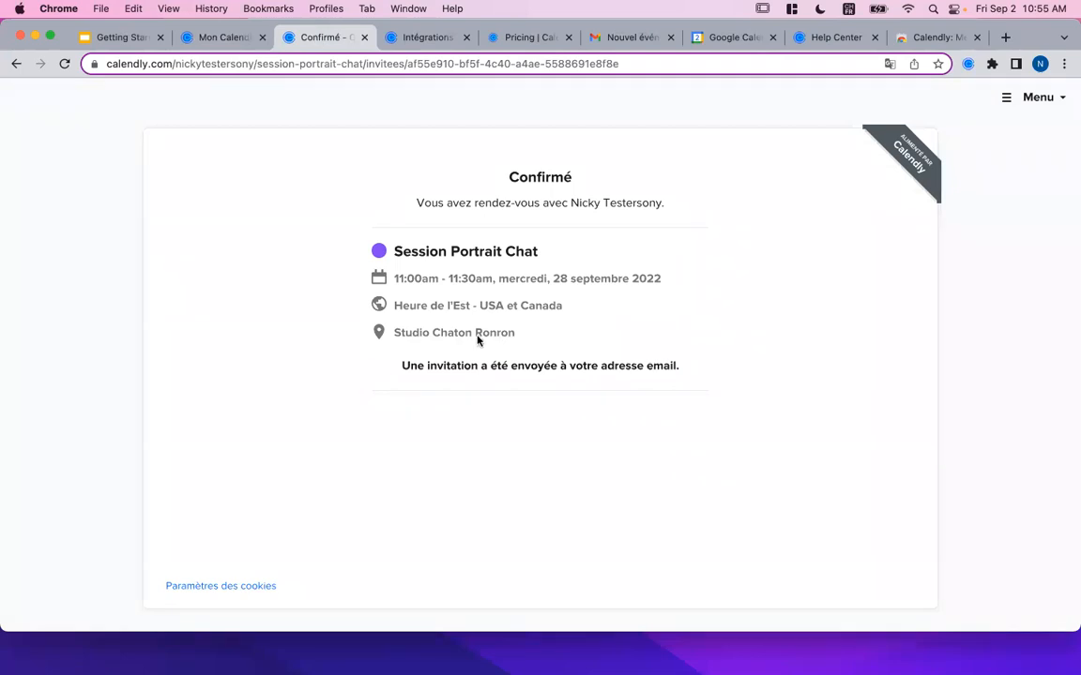
{"action": "left_click", "coordinate": [187, 37]}
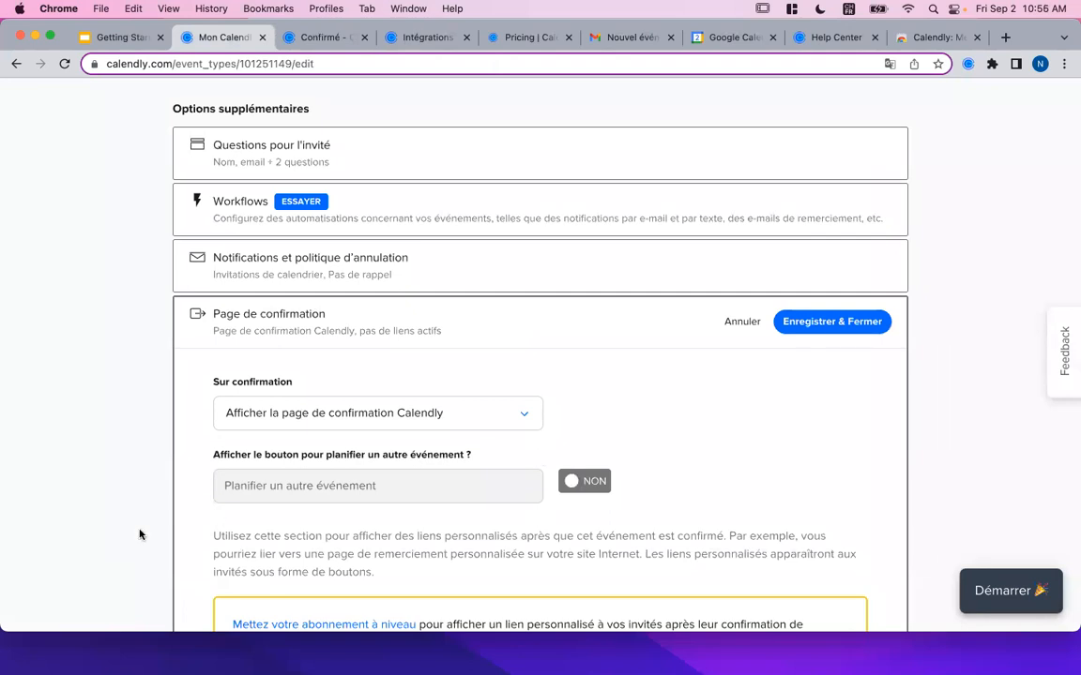
{"action": "scroll", "coordinate": [131, 532], "scroll_direction": "down", "scroll_amount": 2}
{"action": "left_click", "coordinate": [362, 323]}
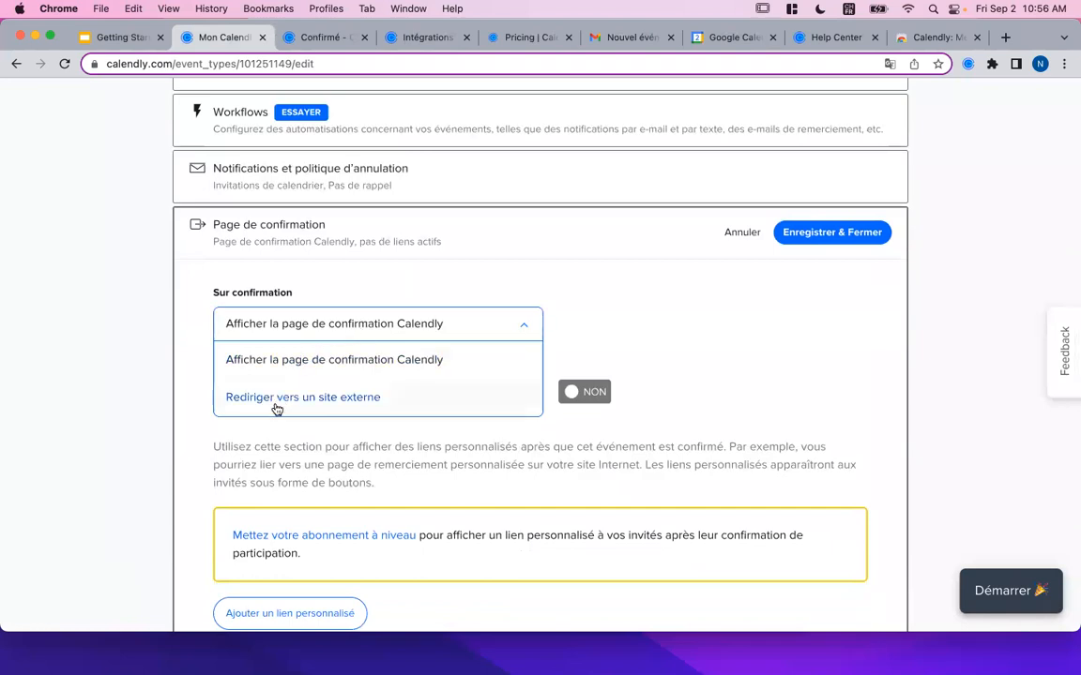
{"action": "left_click", "coordinate": [145, 435]}
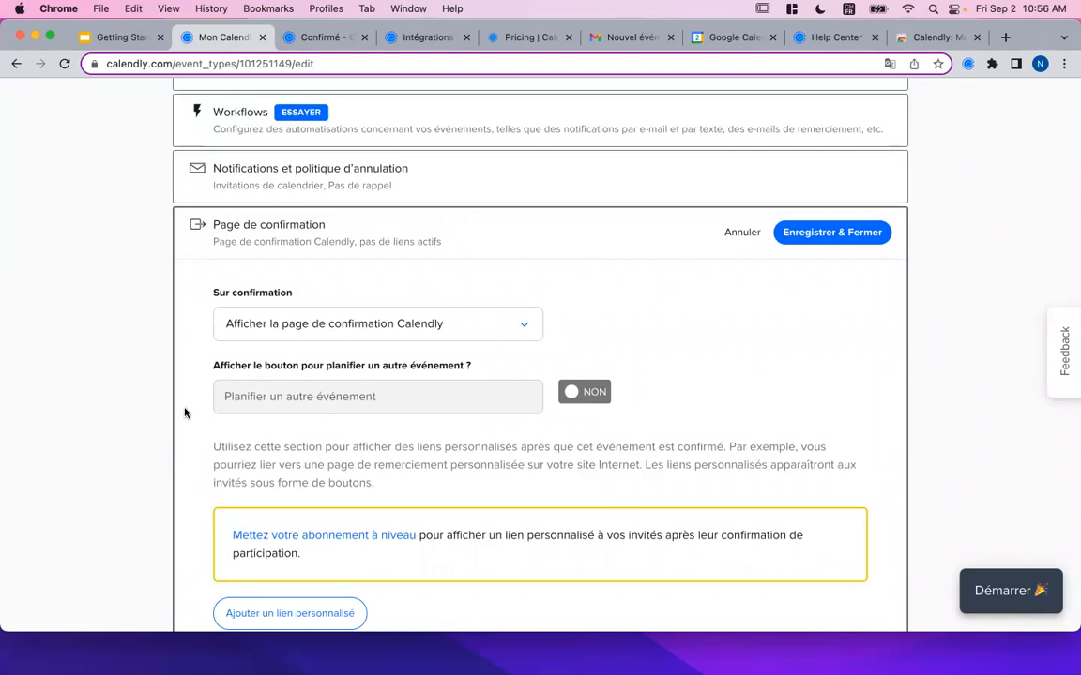
Step: Start adding a custom link to the confirmation page, discard the empty link and save the confirmation page settings
{"action": "scroll", "coordinate": [185, 413], "scroll_direction": "down", "scroll_amount": 3}
{"action": "left_click", "coordinate": [290, 483]}
{"action": "left_click", "coordinate": [237, 507]}
{"action": "left_click", "coordinate": [300, 38]}
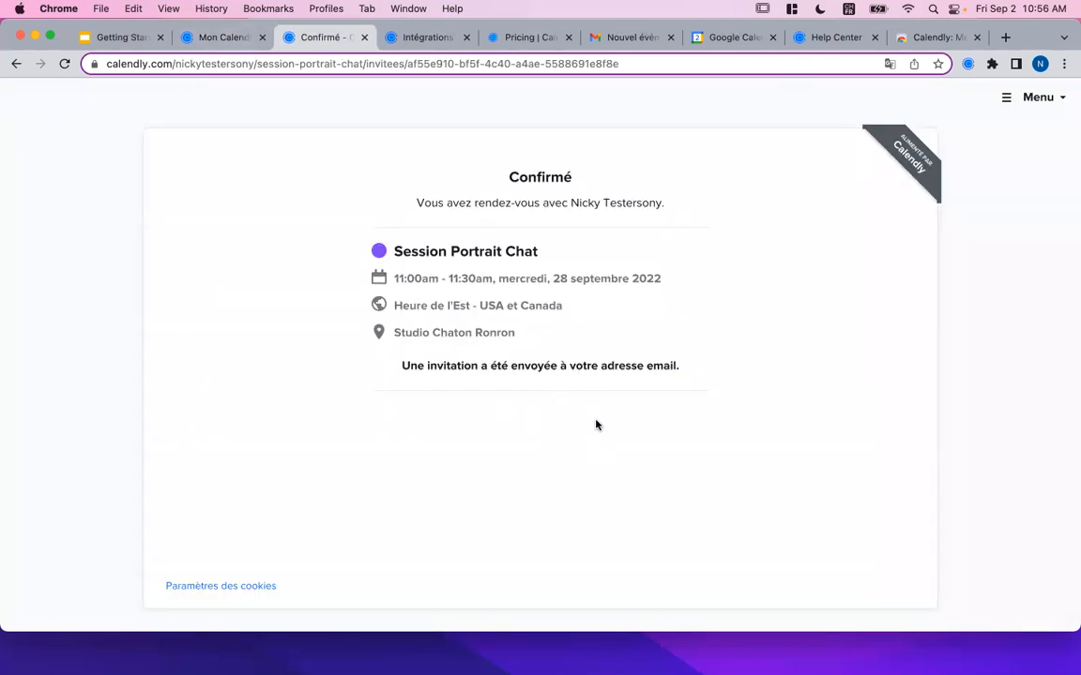
{"action": "left_click", "coordinate": [225, 40]}
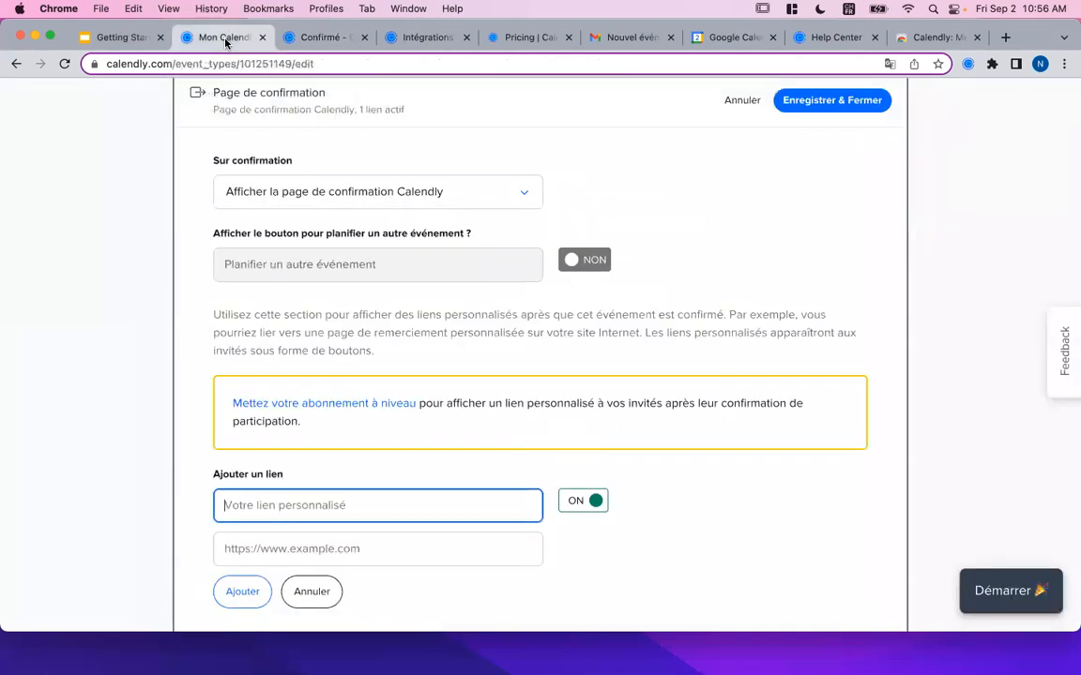
{"action": "scroll", "coordinate": [87, 309], "scroll_direction": "down", "scroll_amount": 5}
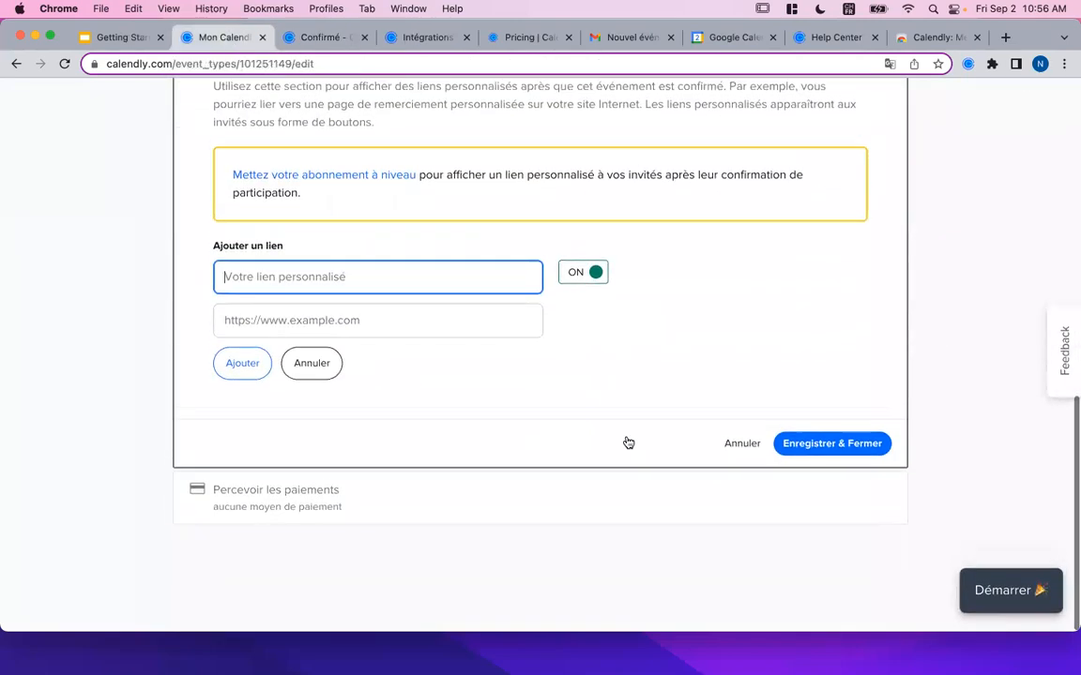
{"action": "left_click", "coordinate": [848, 455]}
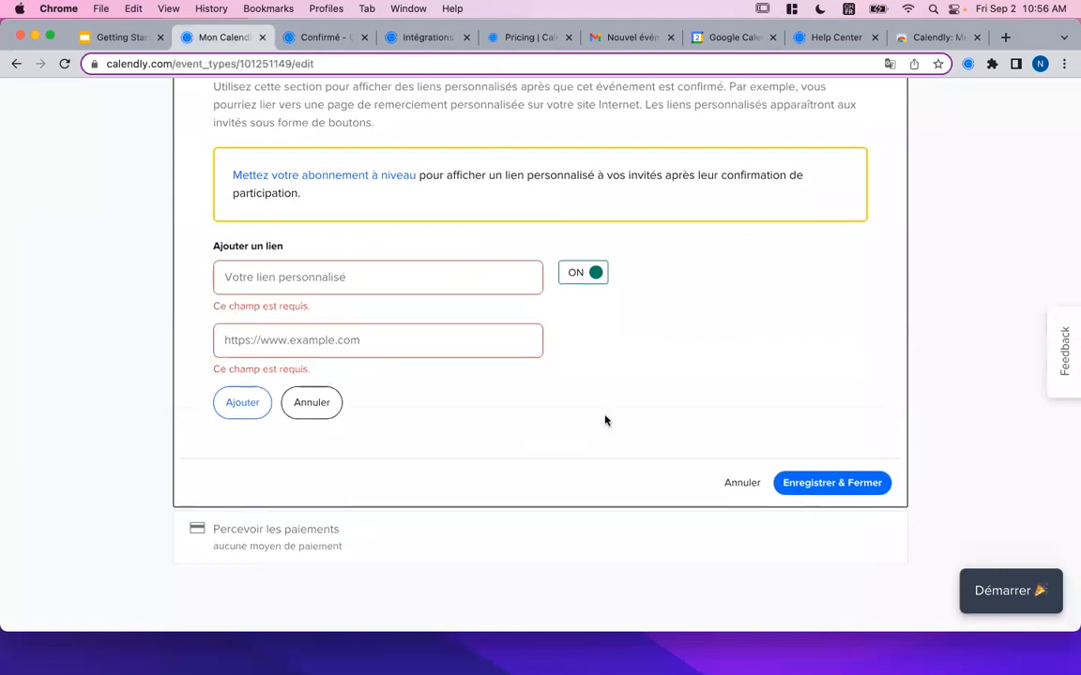
{"action": "left_click", "coordinate": [310, 405]}
{"action": "left_click", "coordinate": [831, 445]}
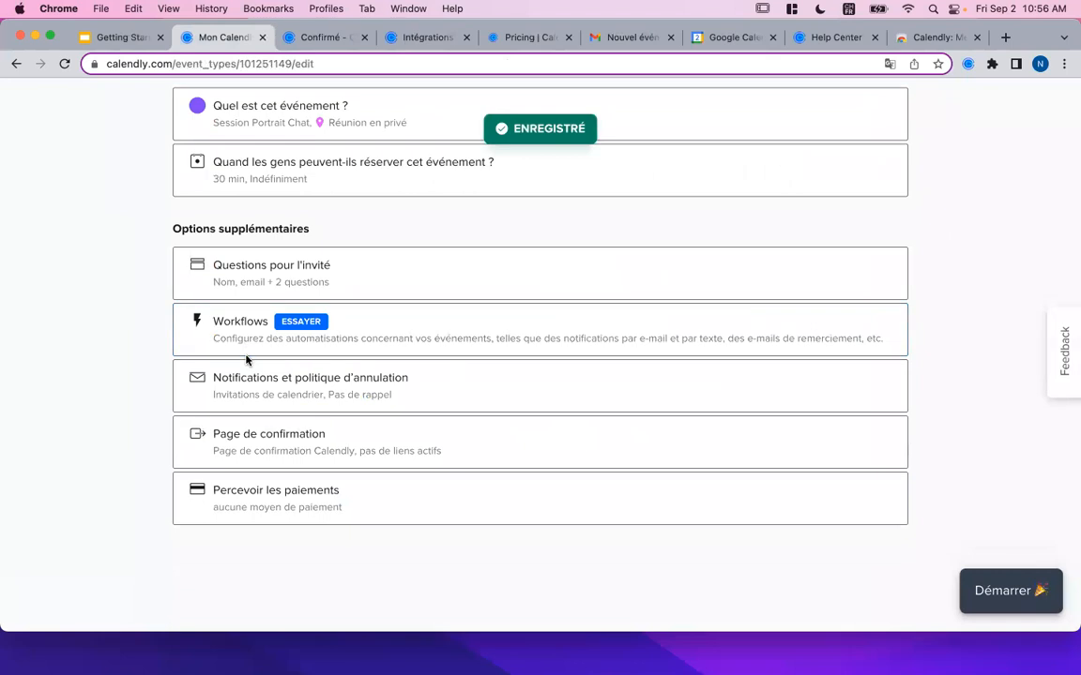
Step: Examine the notifications and cancellation policy options, including calendar invitations, email reminders, email follow-up, SMS reminders and the expanded cancellation policy
{"action": "left_click", "coordinate": [357, 398]}
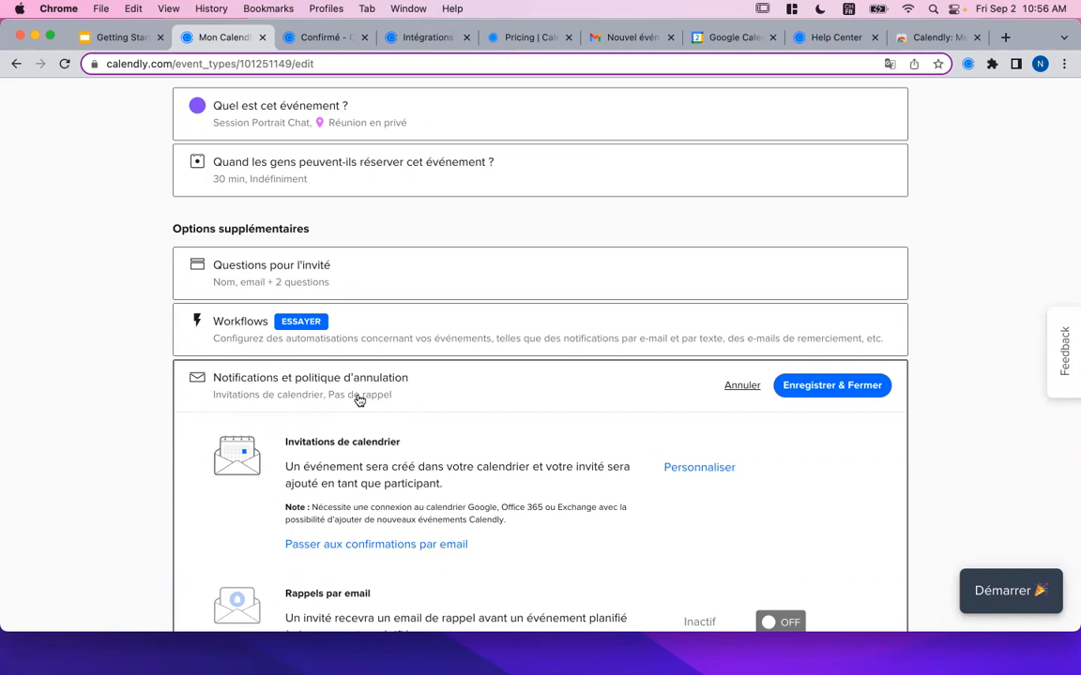
{"action": "scroll", "coordinate": [359, 401], "scroll_direction": "down", "scroll_amount": 1}
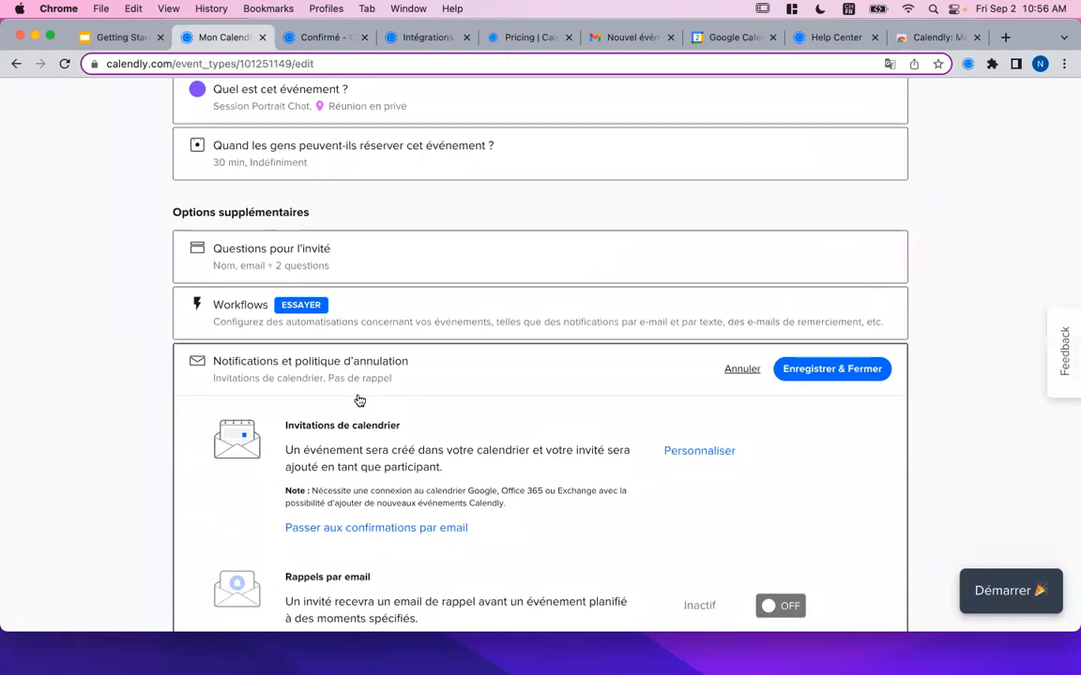
{"action": "scroll", "coordinate": [359, 401], "scroll_direction": "down", "scroll_amount": 5}
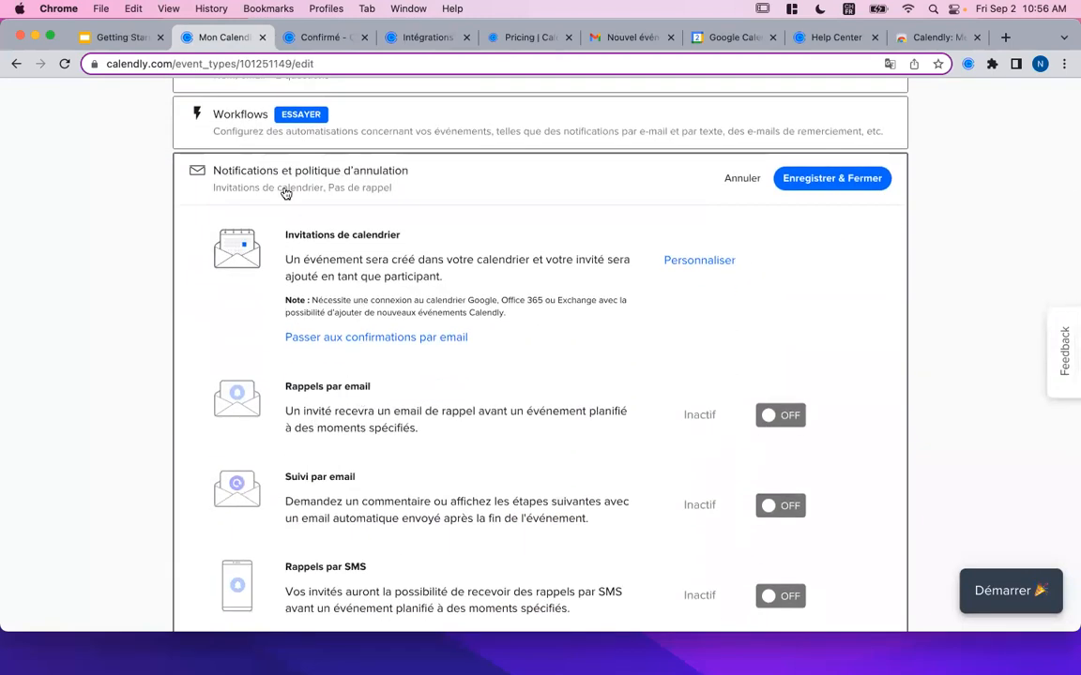
{"action": "scroll", "coordinate": [280, 215], "scroll_direction": "up", "scroll_amount": 2}
{"action": "scroll", "coordinate": [286, 296], "scroll_direction": "down", "scroll_amount": 7}
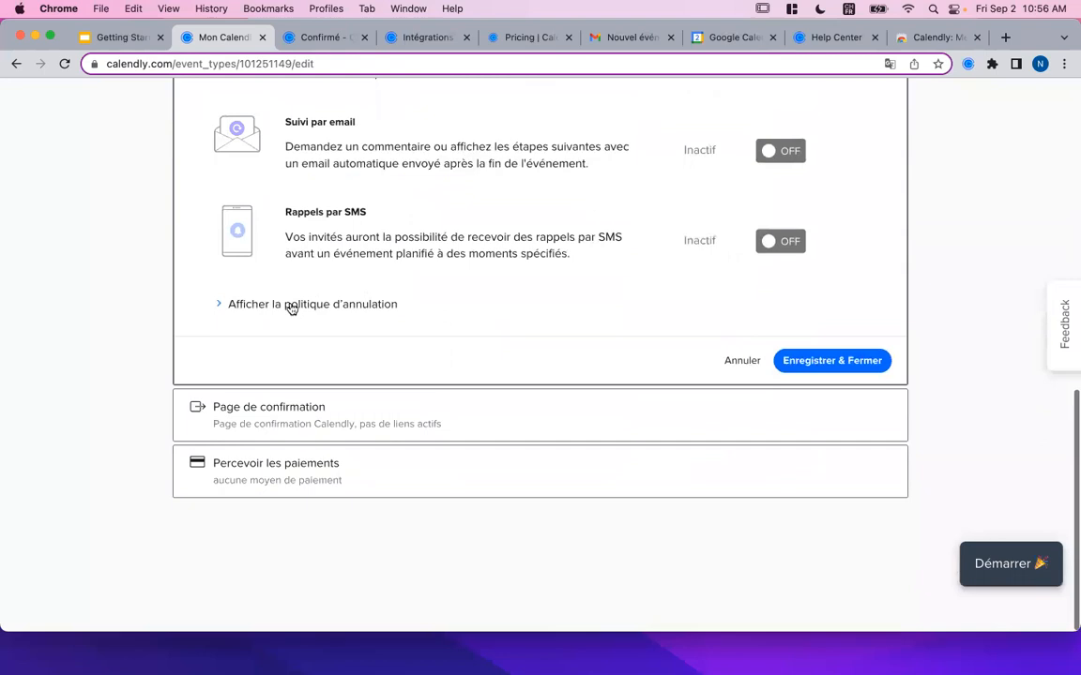
{"action": "left_click", "coordinate": [292, 335]}
{"action": "scroll", "coordinate": [177, 448], "scroll_direction": "down", "scroll_amount": 4}
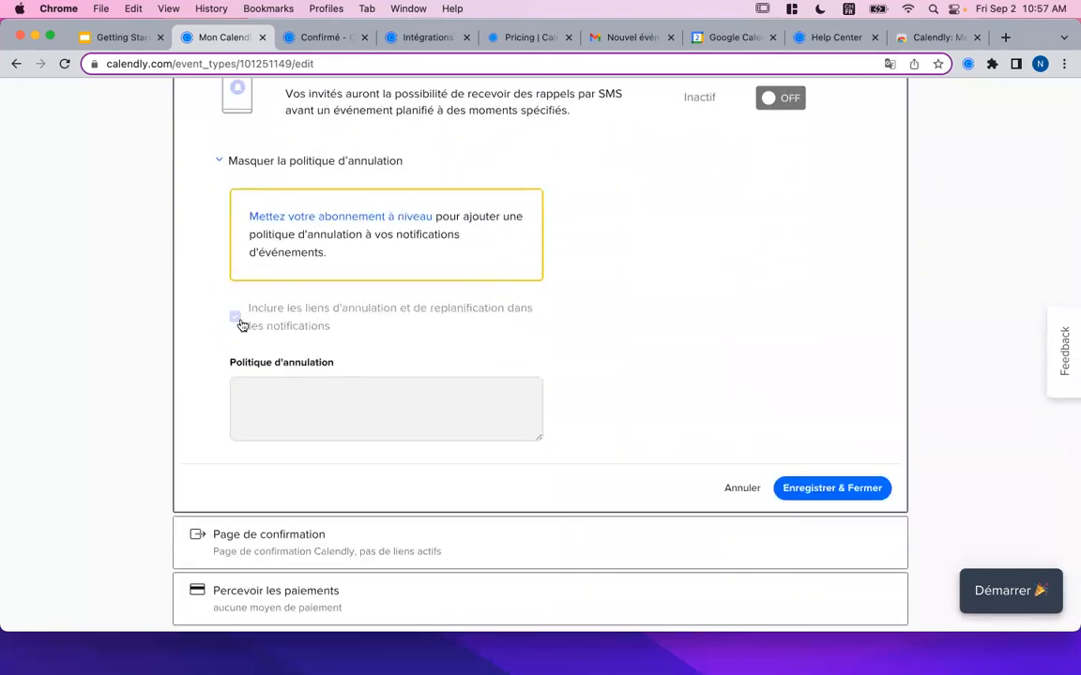
{"action": "scroll", "coordinate": [240, 319], "scroll_direction": "up", "scroll_amount": 2}
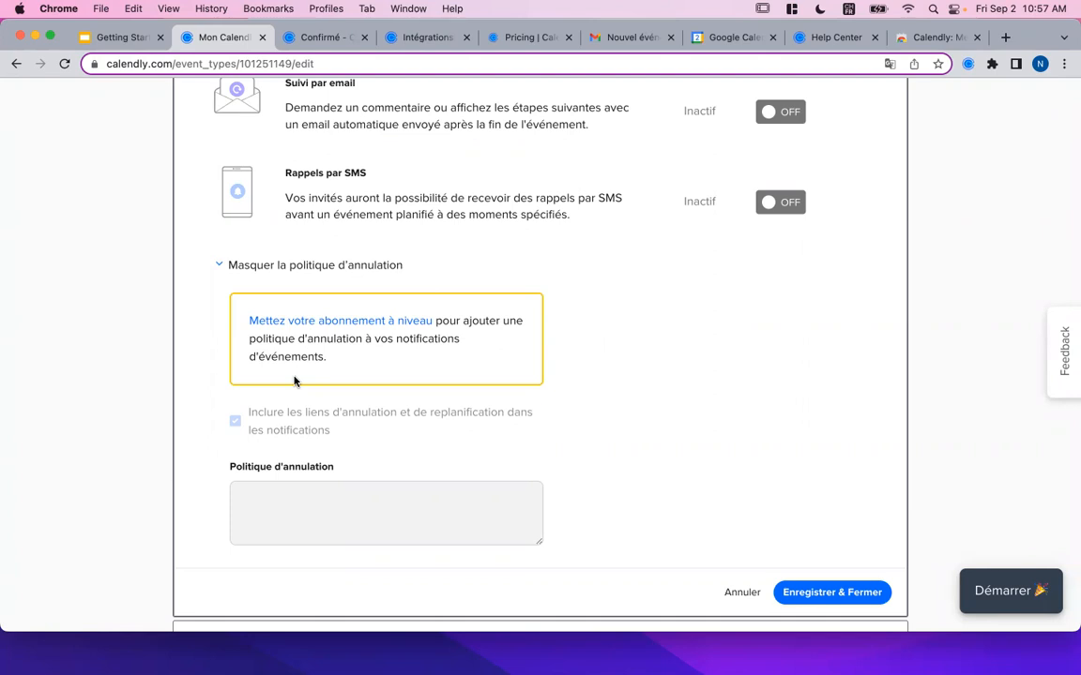
{"action": "scroll", "coordinate": [294, 381], "scroll_direction": "down", "scroll_amount": 2}
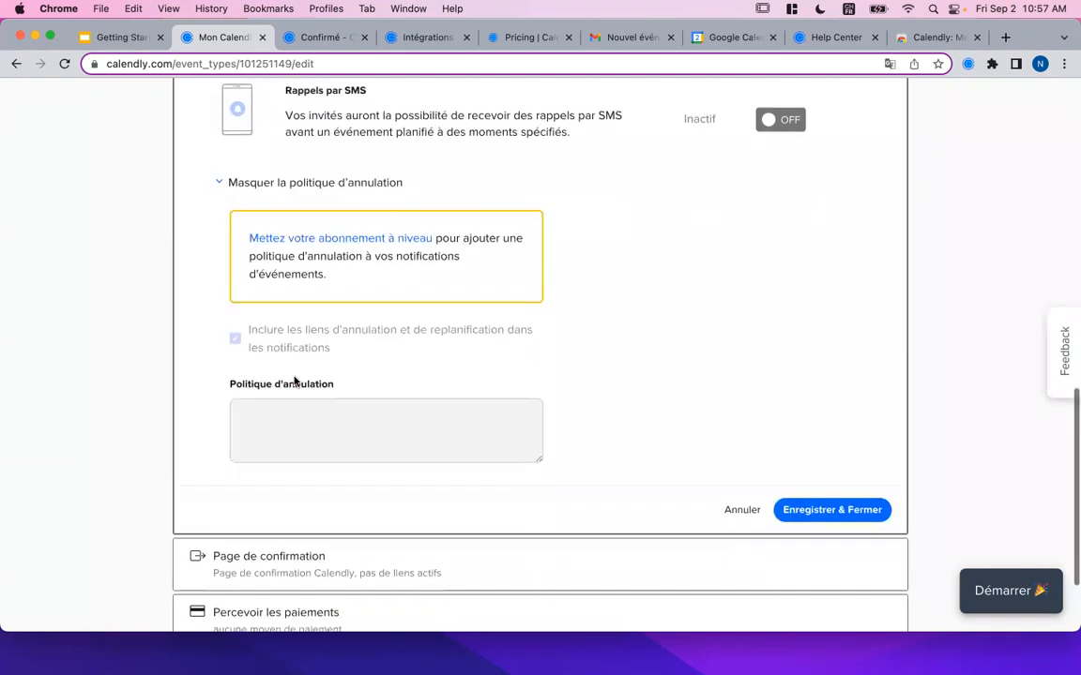
{"action": "scroll", "coordinate": [294, 381], "scroll_direction": "down", "scroll_amount": 3}
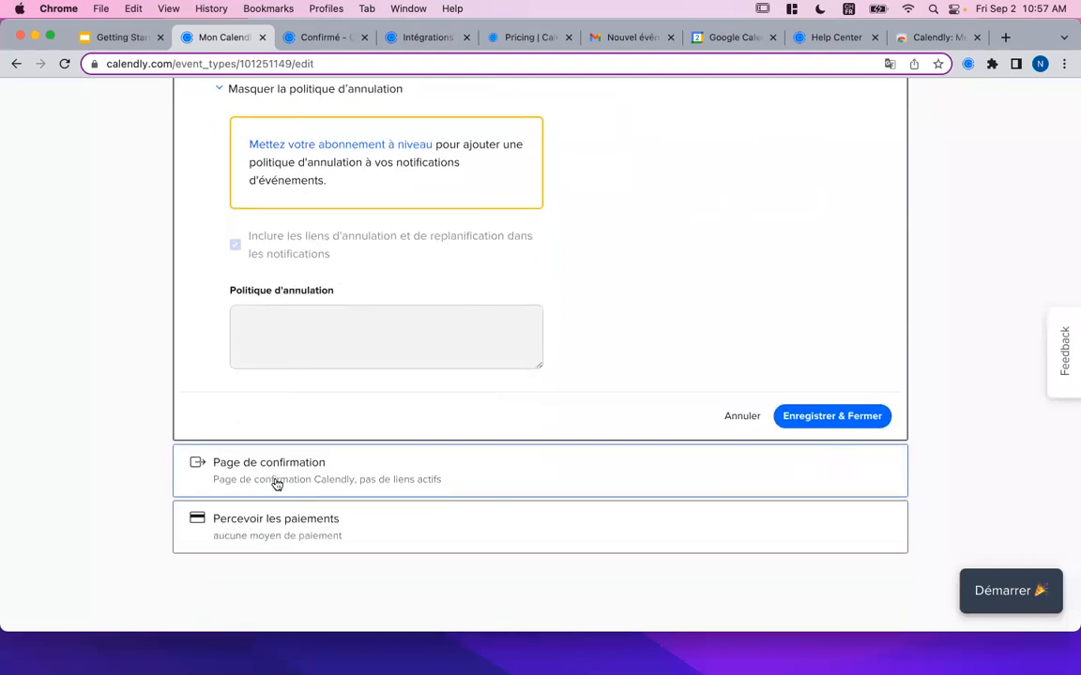
Step: Open the event type's Workflows section and examine the example automations for the booking timeline
{"action": "scroll", "coordinate": [277, 485], "scroll_direction": "up", "scroll_amount": 10}
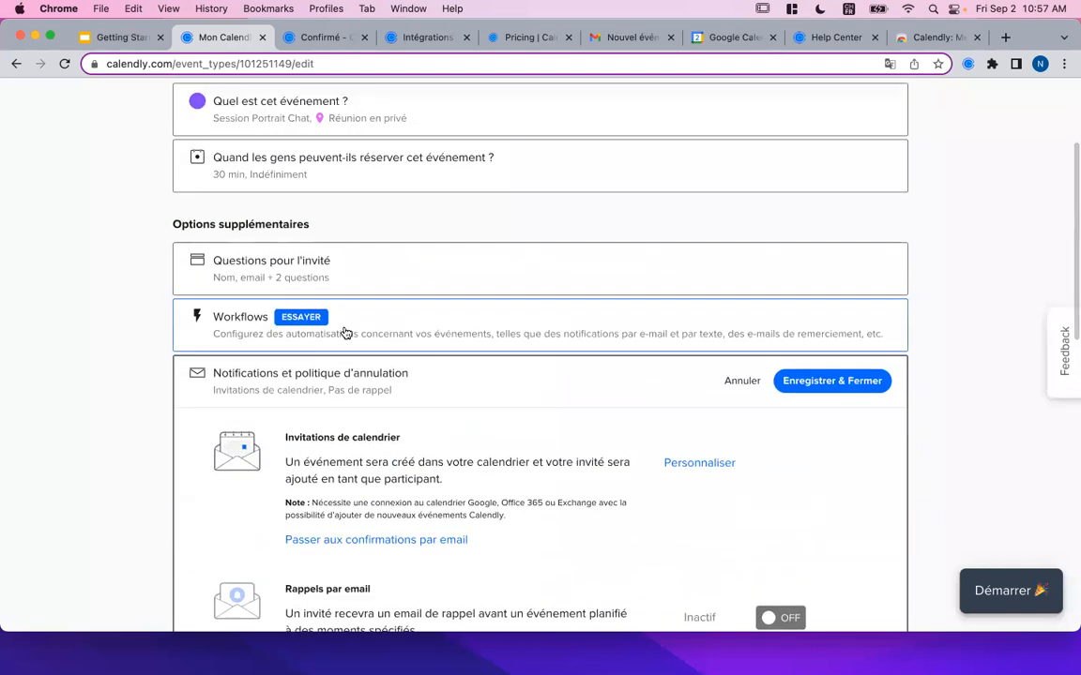
{"action": "left_click", "coordinate": [345, 333]}
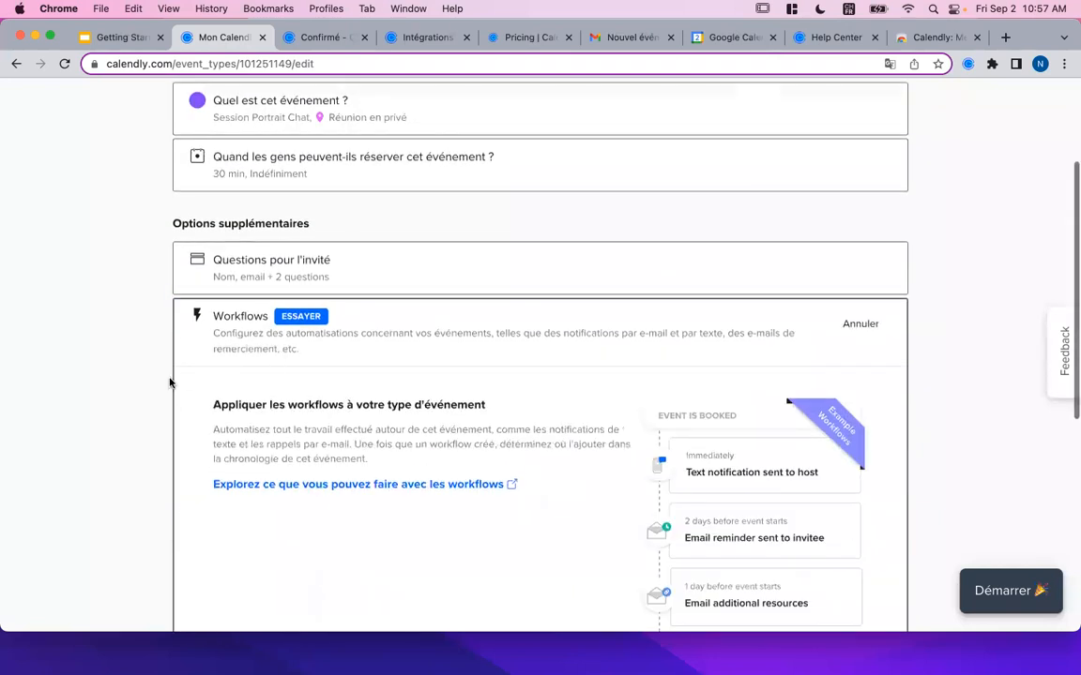
{"action": "scroll", "coordinate": [170, 383], "scroll_direction": "down", "scroll_amount": 2}
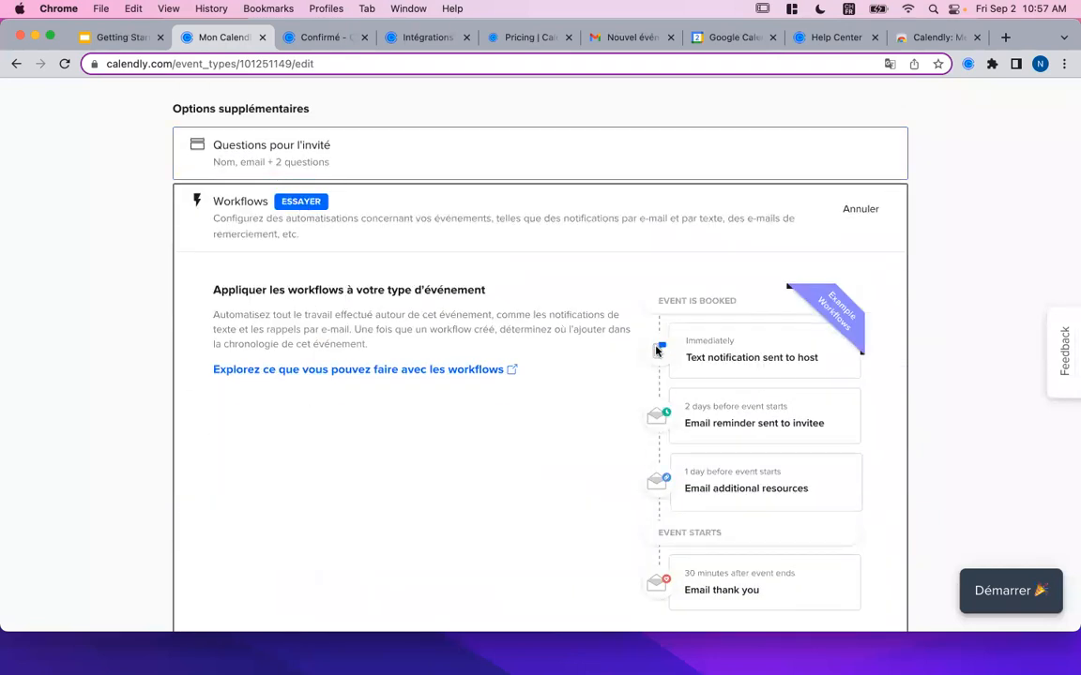
{"action": "scroll", "coordinate": [673, 363], "scroll_direction": "down", "scroll_amount": 2}
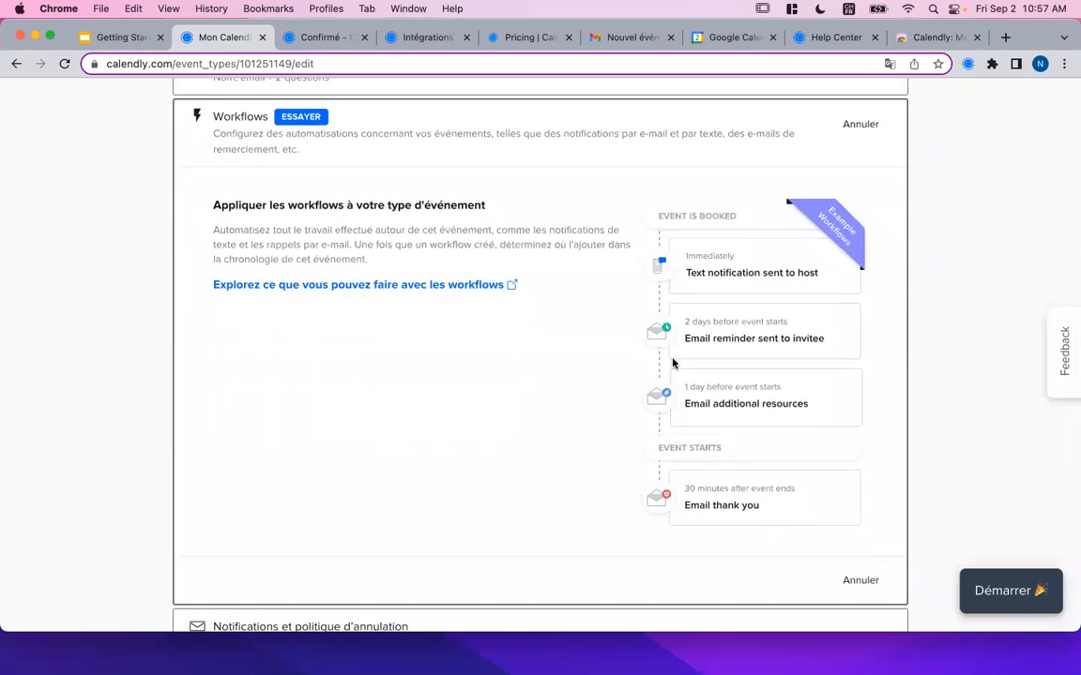
{"action": "scroll", "coordinate": [480, 285], "scroll_direction": "up", "scroll_amount": 1}
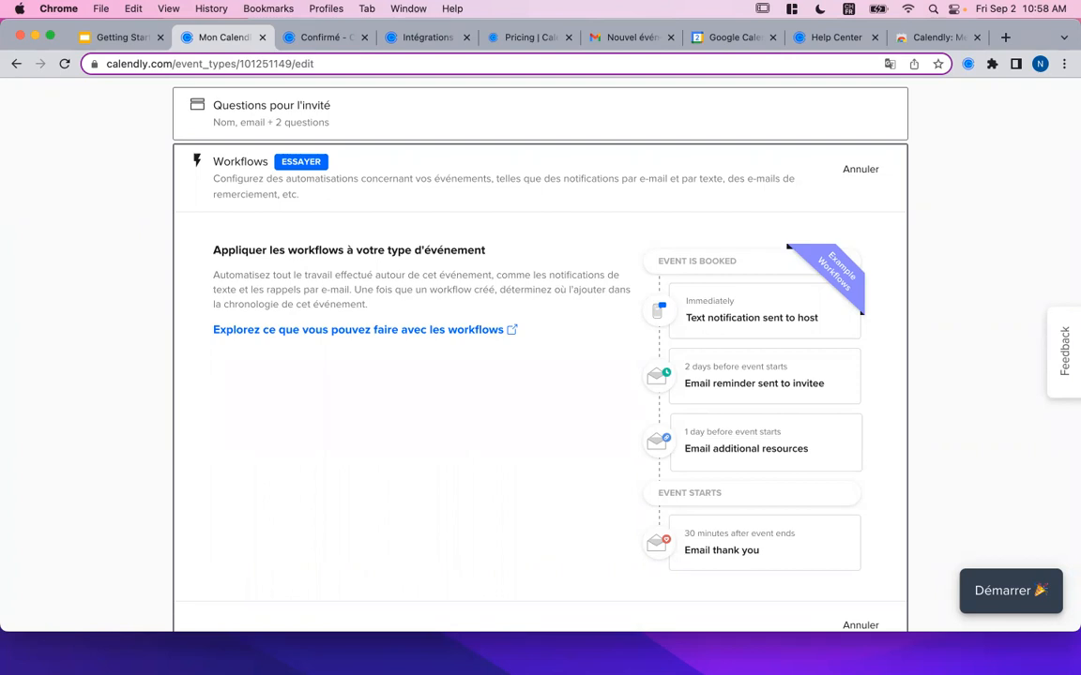
{"action": "scroll", "coordinate": [584, 531], "scroll_direction": "down", "scroll_amount": 3}
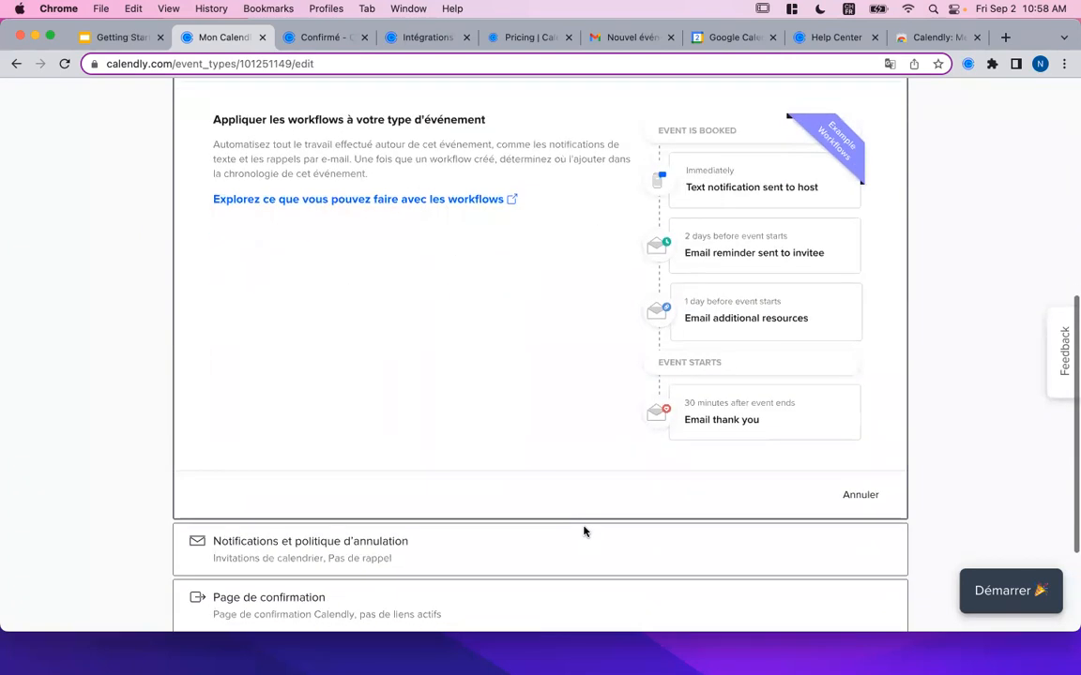
{"action": "scroll", "coordinate": [583, 531], "scroll_direction": "up", "scroll_amount": 3}
{"action": "scroll", "coordinate": [632, 333], "scroll_direction": "up", "scroll_amount": 5}
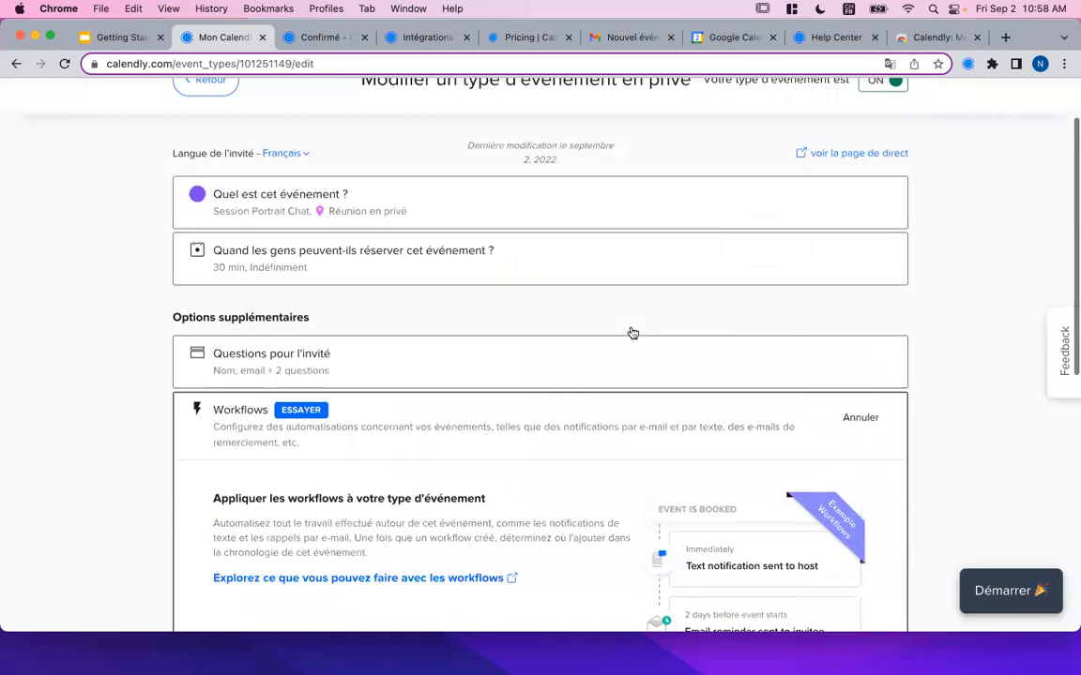
{"action": "scroll", "coordinate": [632, 333], "scroll_direction": "up", "scroll_amount": 2}
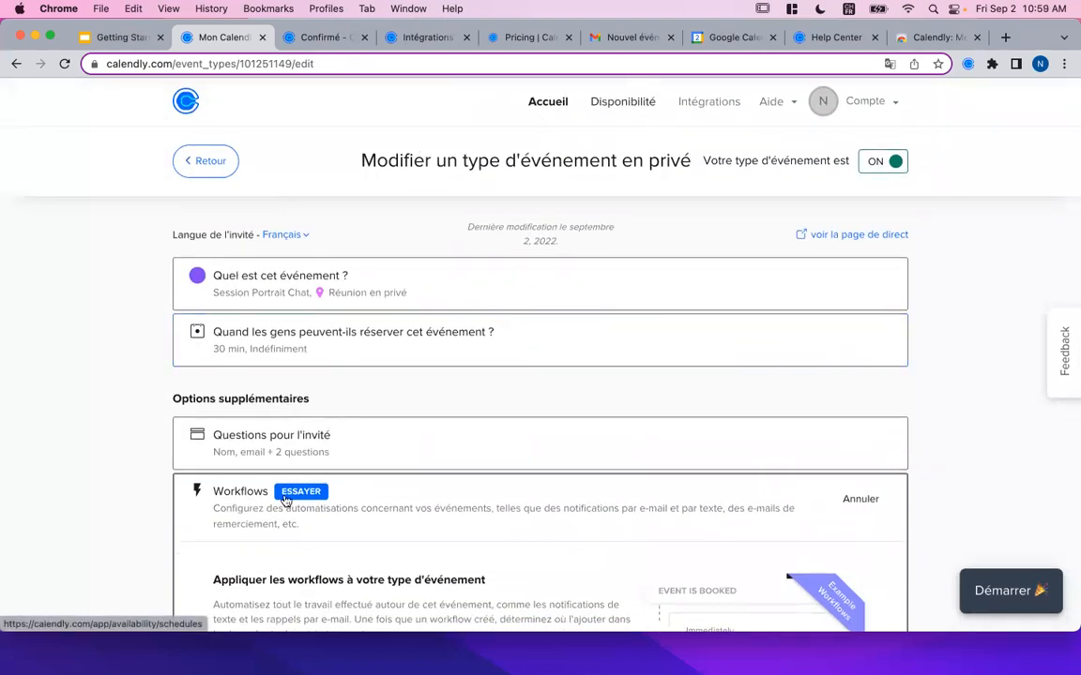
Step: Open the payment collection settings and review the plan upgrade notice and the Stripe and PayPal options
{"action": "scroll", "coordinate": [286, 500], "scroll_direction": "down", "scroll_amount": 3}
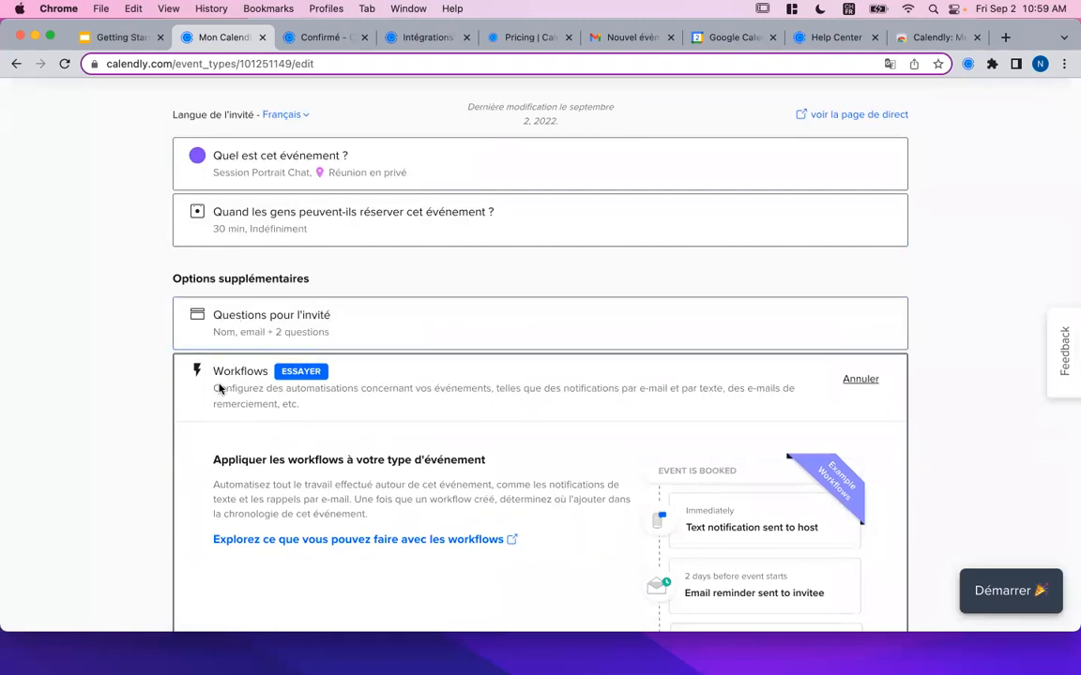
{"action": "scroll", "coordinate": [143, 499], "scroll_direction": "down", "scroll_amount": 10}
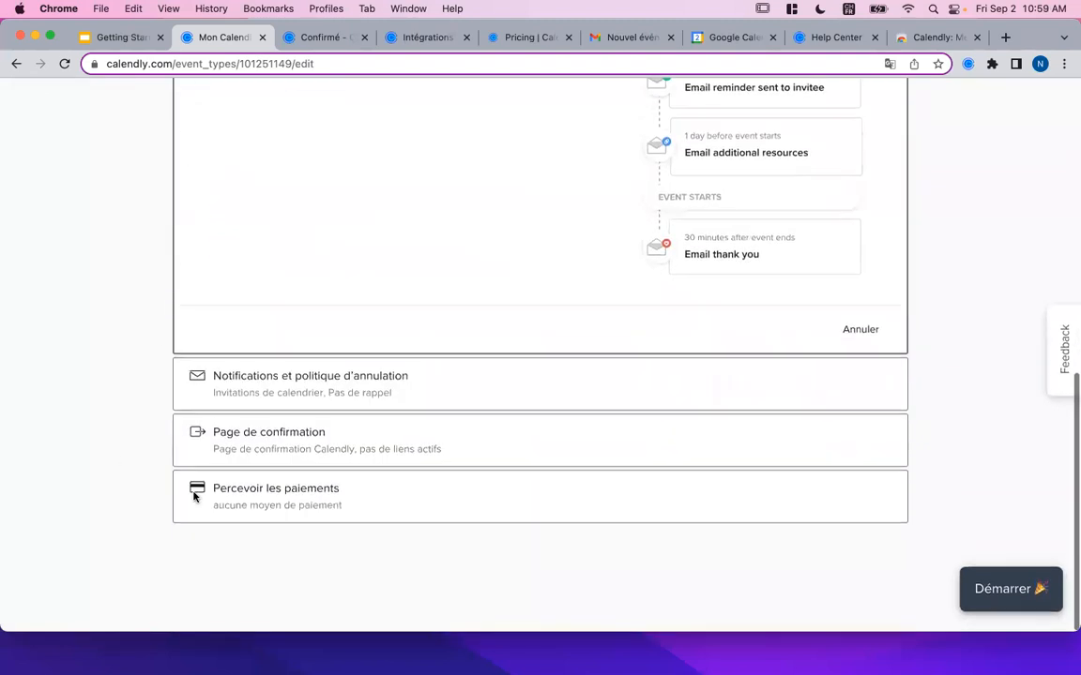
{"action": "left_click", "coordinate": [317, 507]}
{"action": "scroll", "coordinate": [134, 344], "scroll_direction": "up", "scroll_amount": 2}
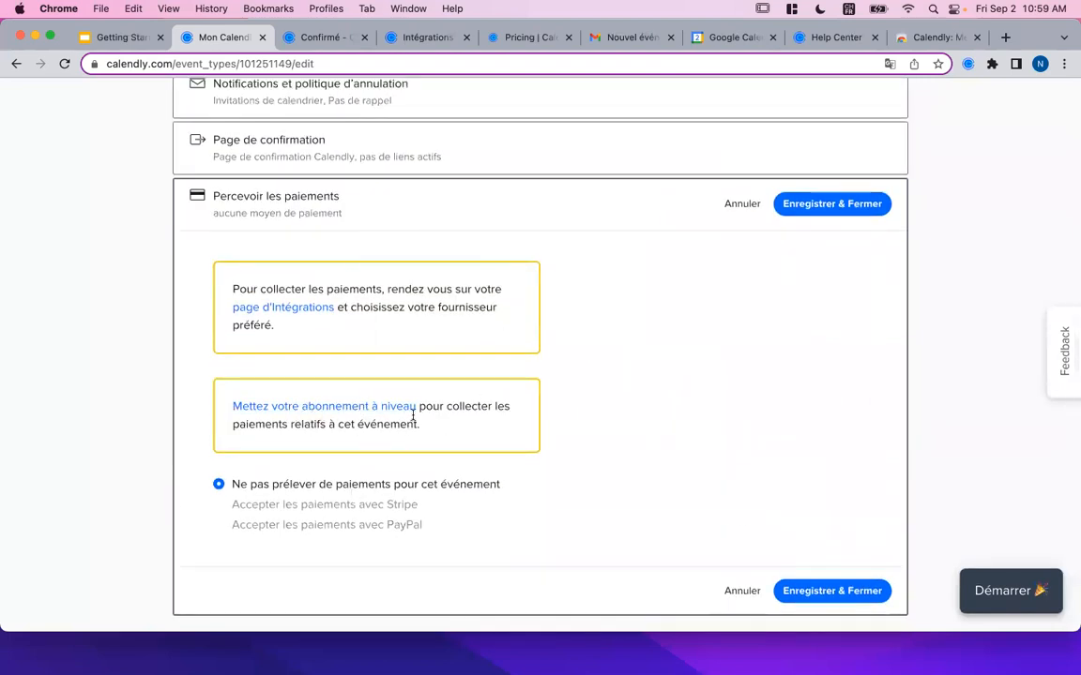
{"action": "left_click_drag", "start_coordinate": [446, 407], "coordinate": [387, 407]}
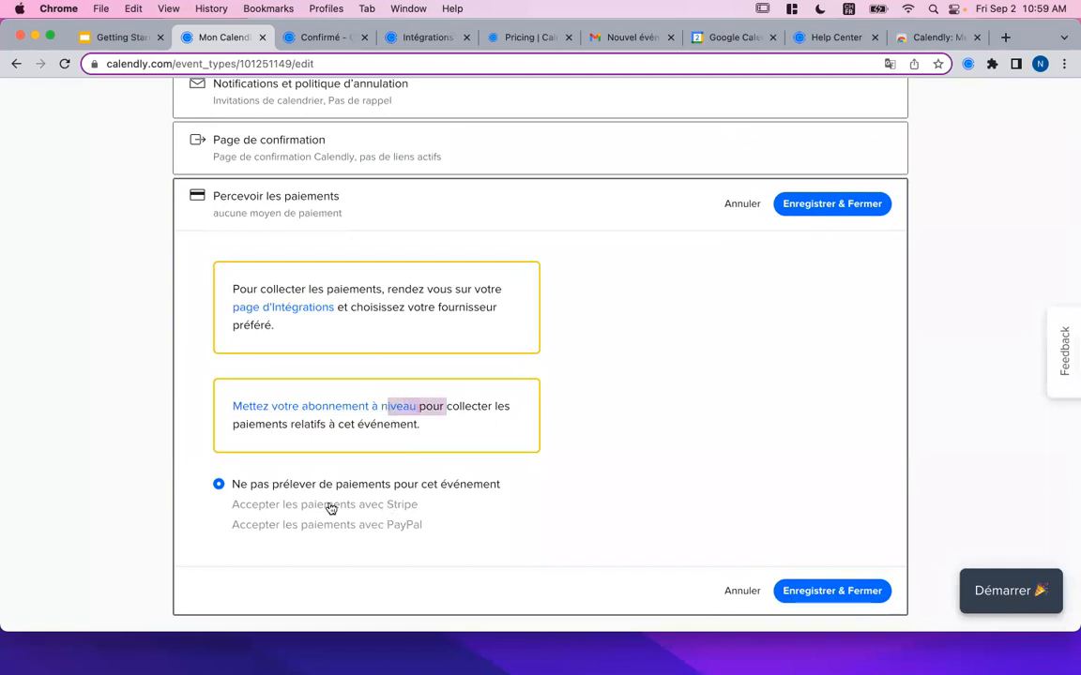
{"action": "left_click", "coordinate": [114, 520]}
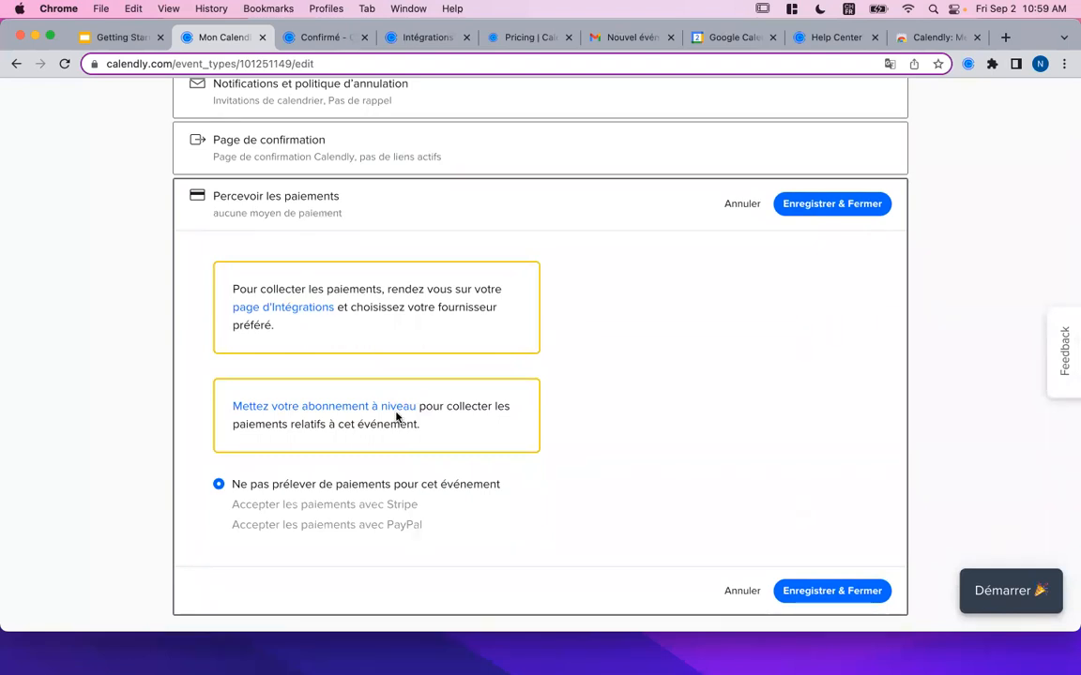
{"action": "scroll", "coordinate": [78, 333], "scroll_direction": "down", "scroll_amount": 2}
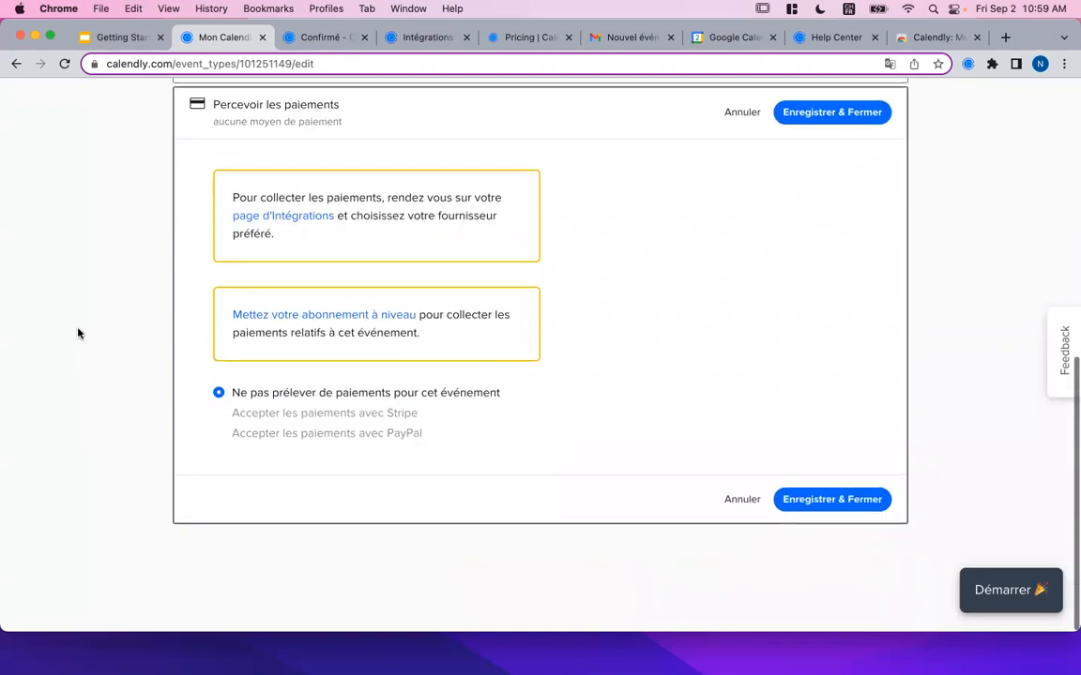